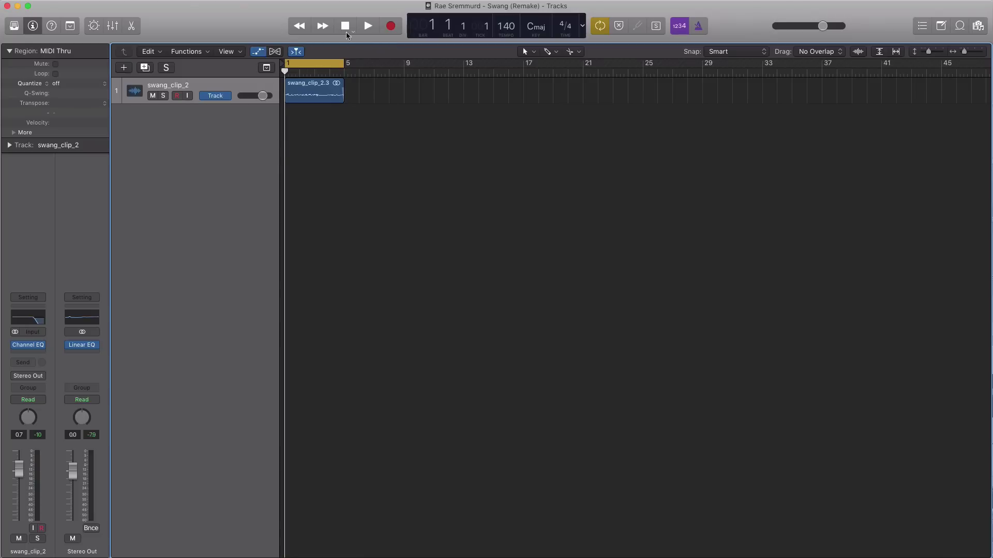
Play through the swang_clip_2 reference loop and add one software instrument track
key(space)
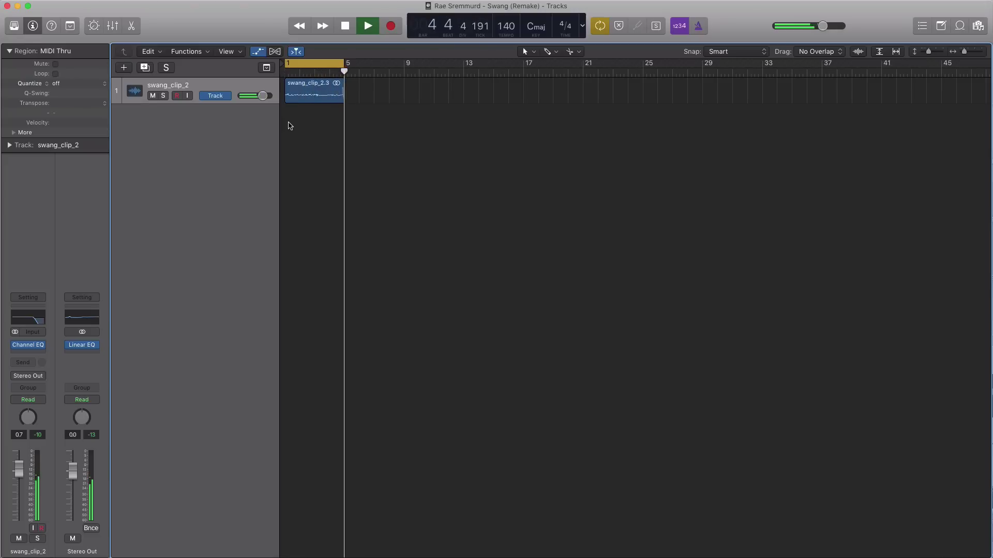
key(space)
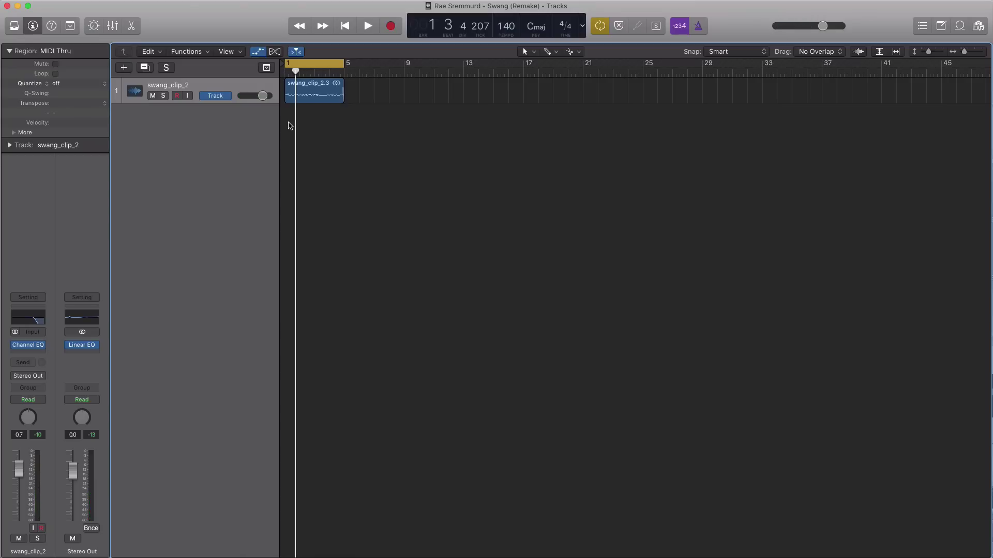
click(123, 68)
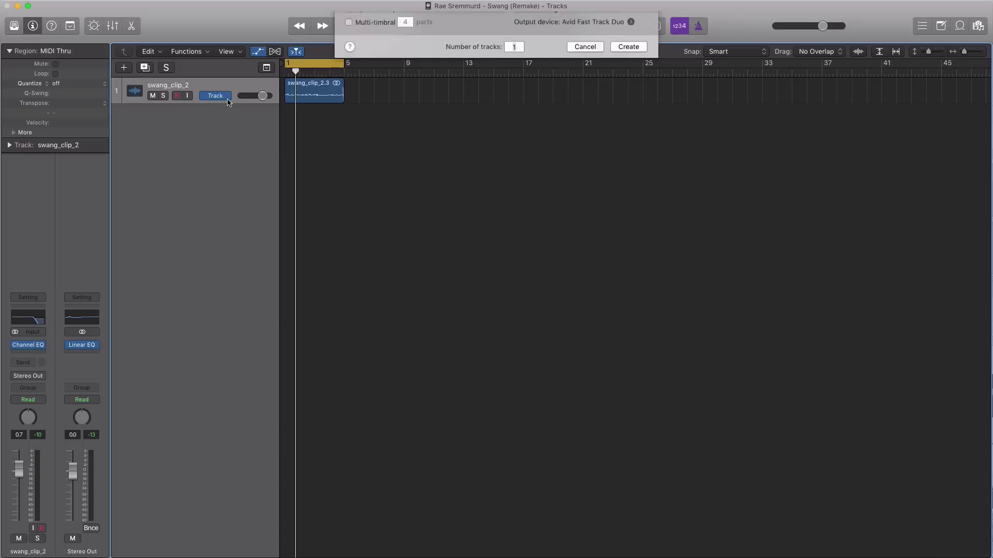
click(632, 170)
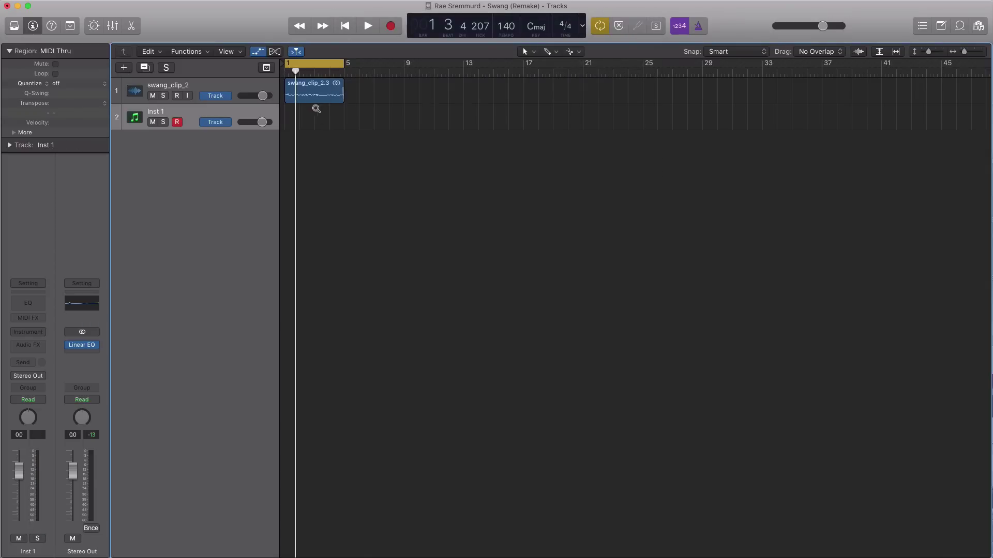
Copy the swang_clip_2 region to bar 5 and move the cycle range to bars 5 through 8
drag(312, 104, 373, 104)
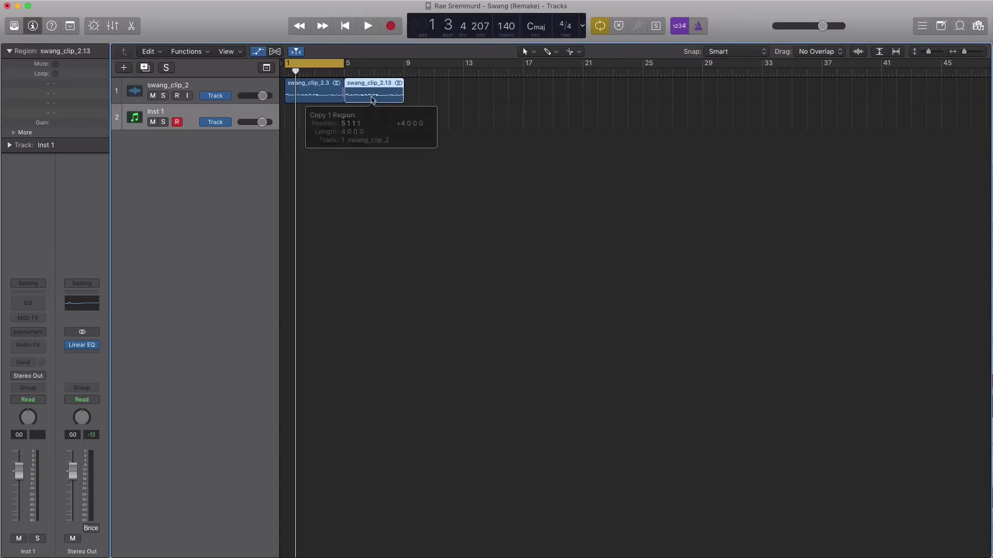
drag(319, 67, 379, 68)
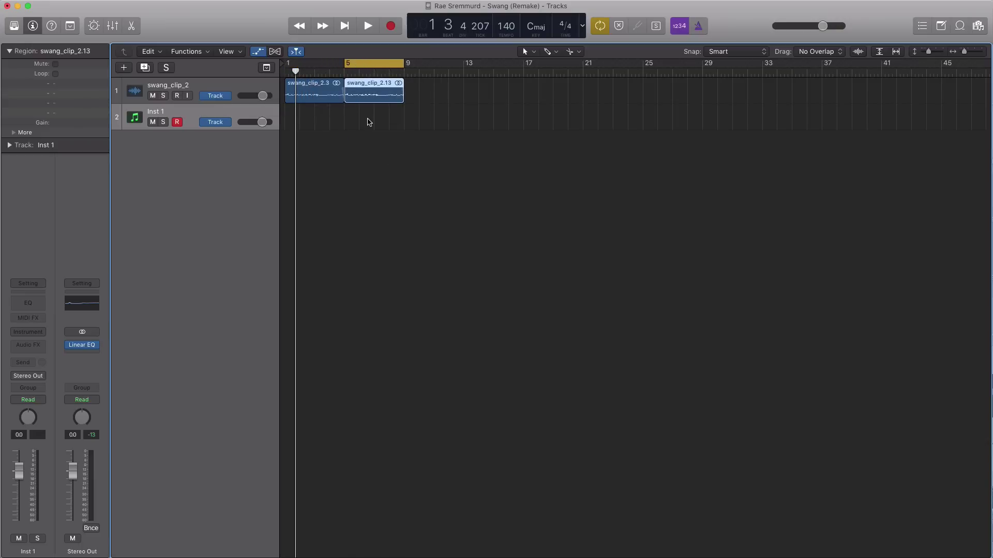
Load the DUNE 2 synth in stereo as the instrument on the Inst 1 track
click(185, 111)
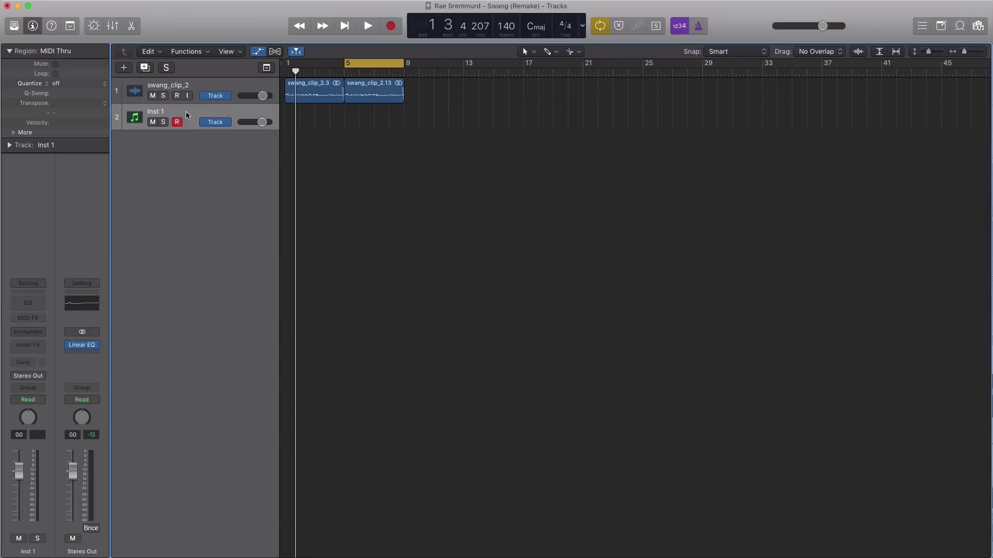
click(32, 333)
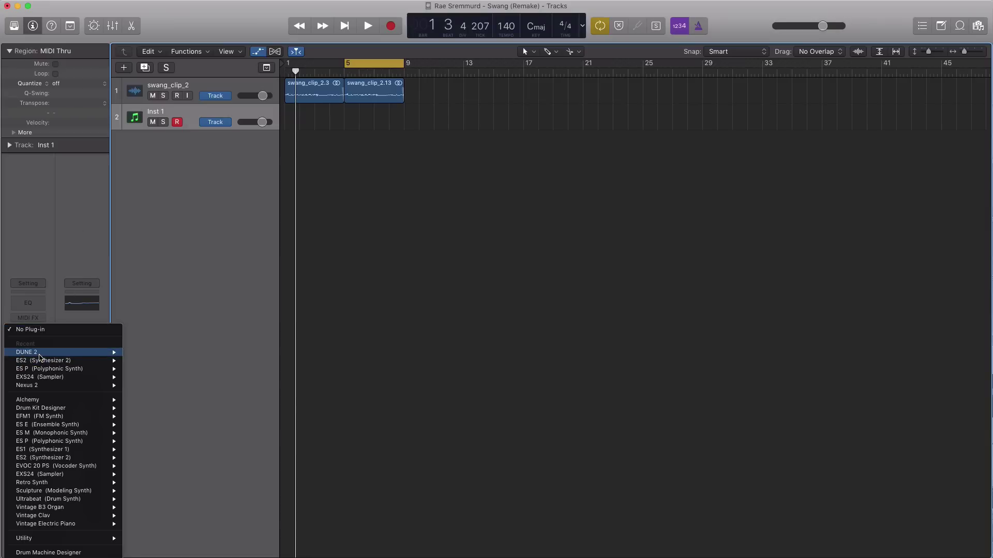
mouse_move(39, 354)
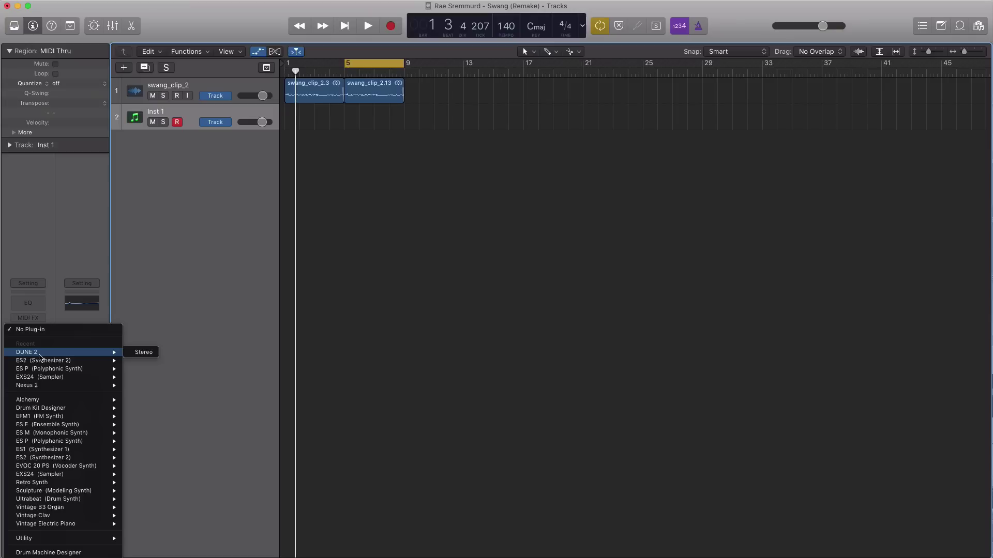
click(143, 353)
Choose the DUNE 2 patch 009: Eagle Lead RH and close the plug-in window
drag(315, 59, 520, 94)
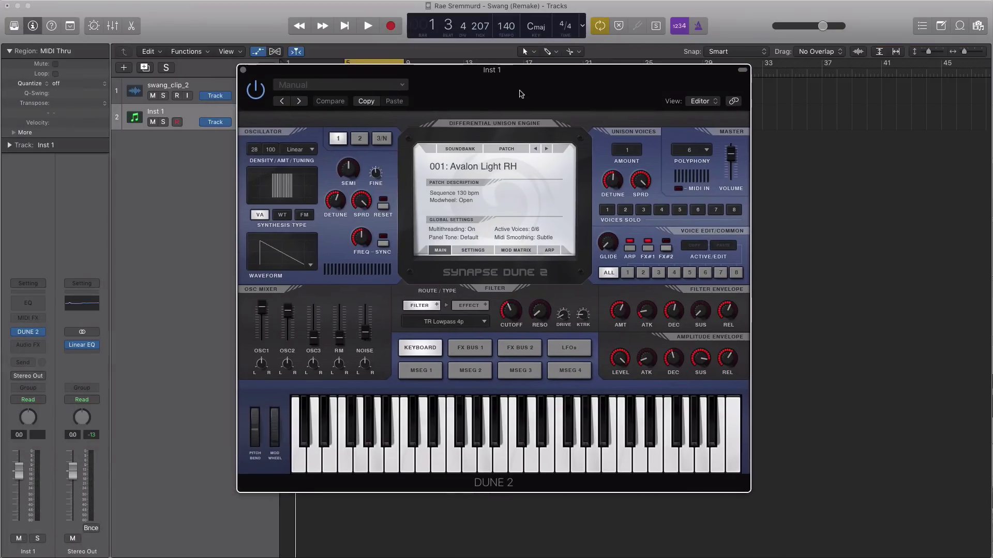
click(474, 168)
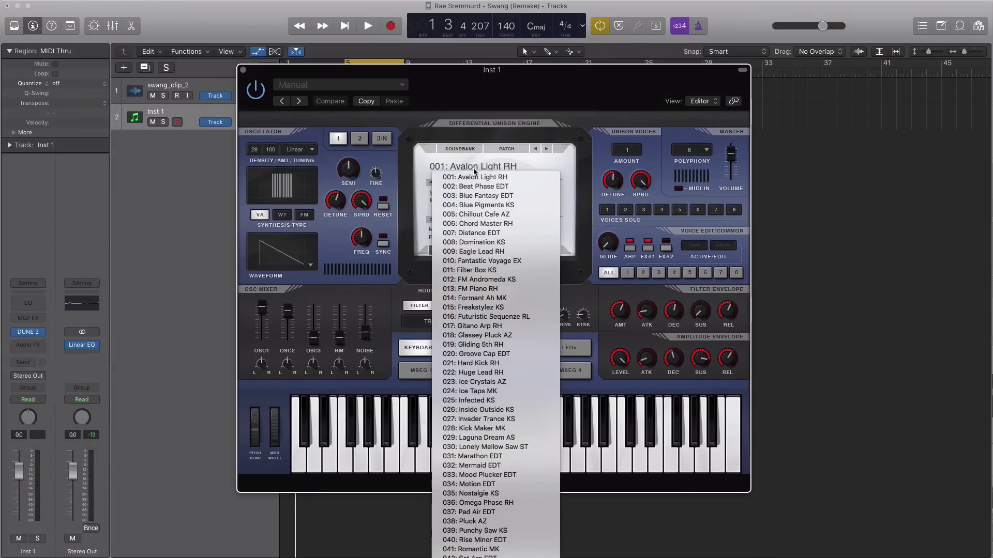
click(467, 253)
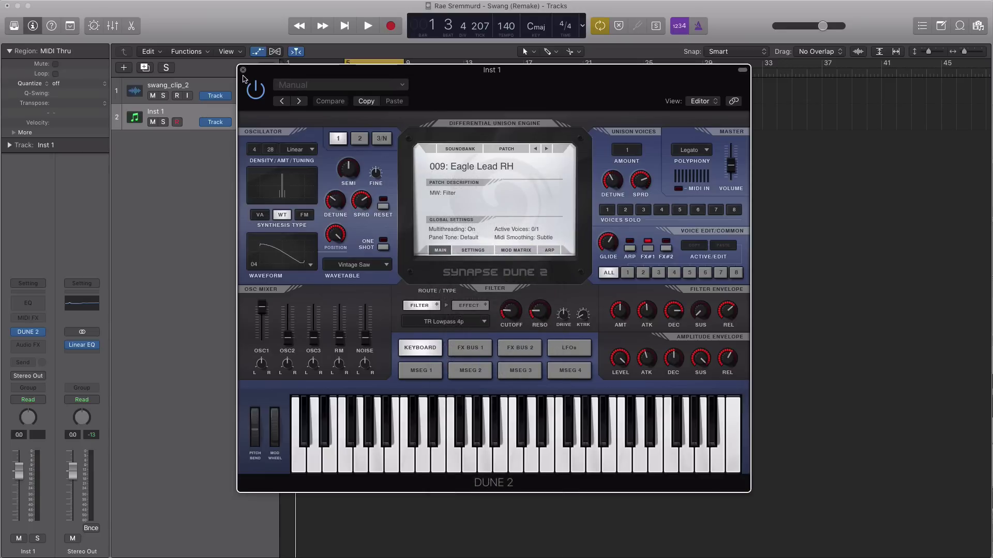
click(243, 71)
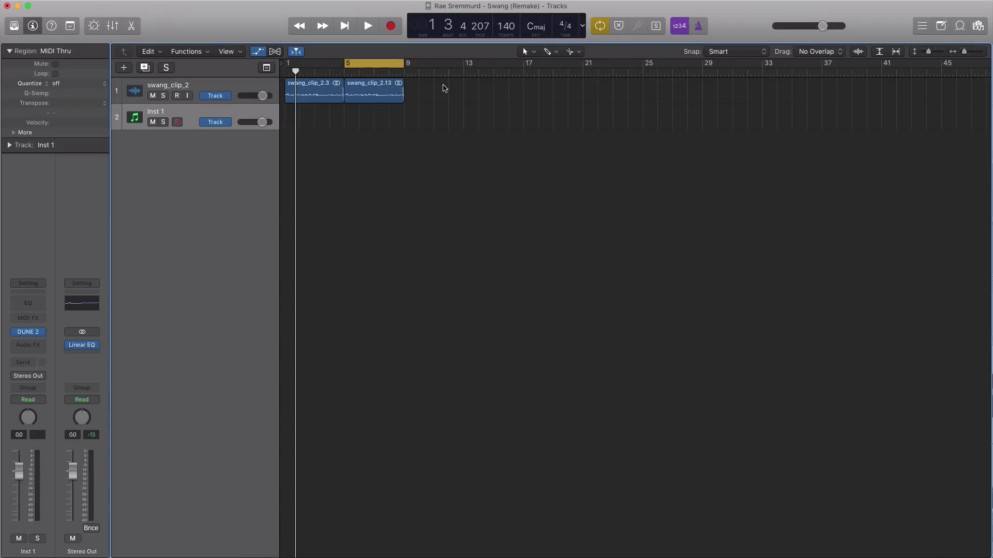
Create an empty four-bar MIDI region at bar 5 on the Inst 1 track and open it in the Piano Roll
click(548, 55)
click(562, 80)
key(space)
key(space)
key(space)
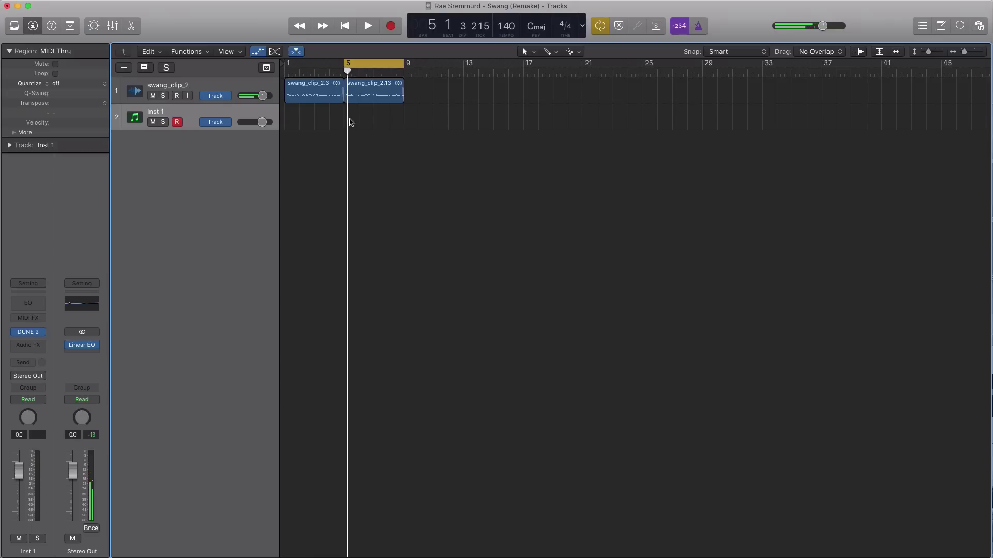
click(351, 122)
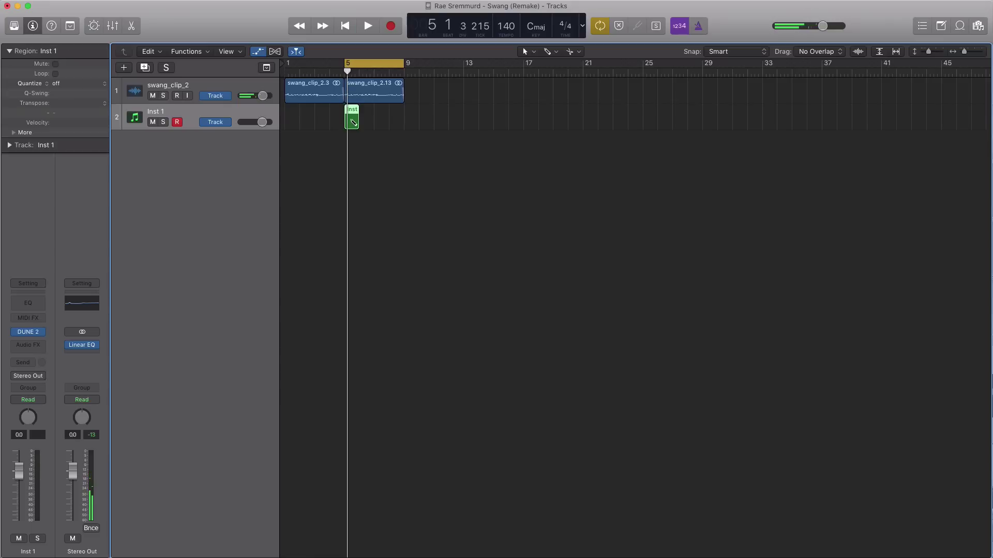
drag(357, 122, 395, 128)
double_click(396, 128)
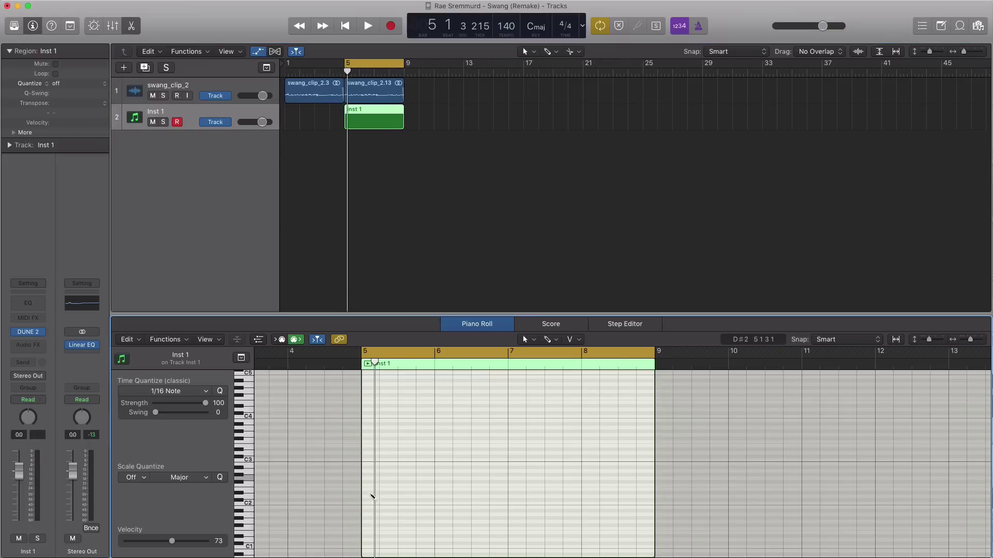
Add a one-beat G2 note at the start of bar 5 and transpose it down an octave to G1
click(368, 480)
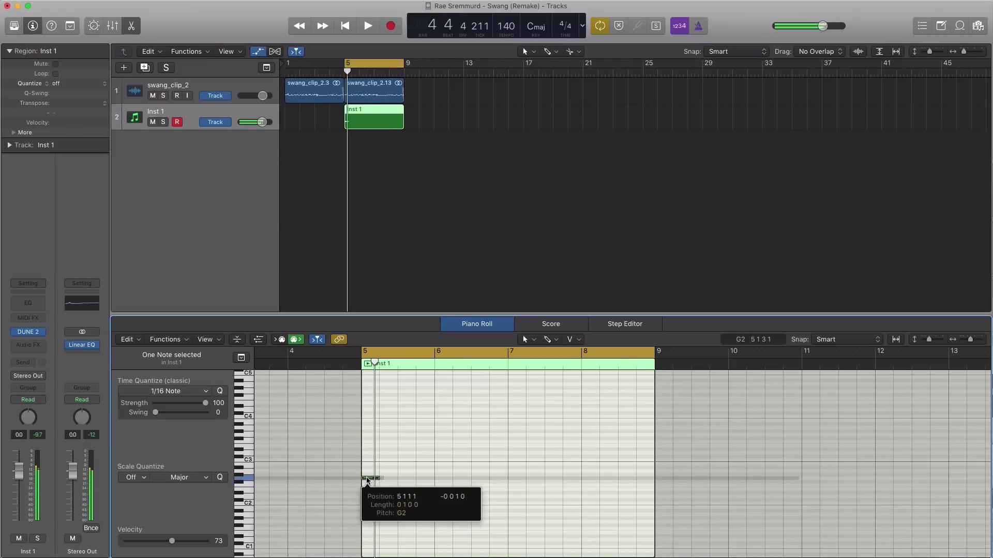
key(space)
key(space)
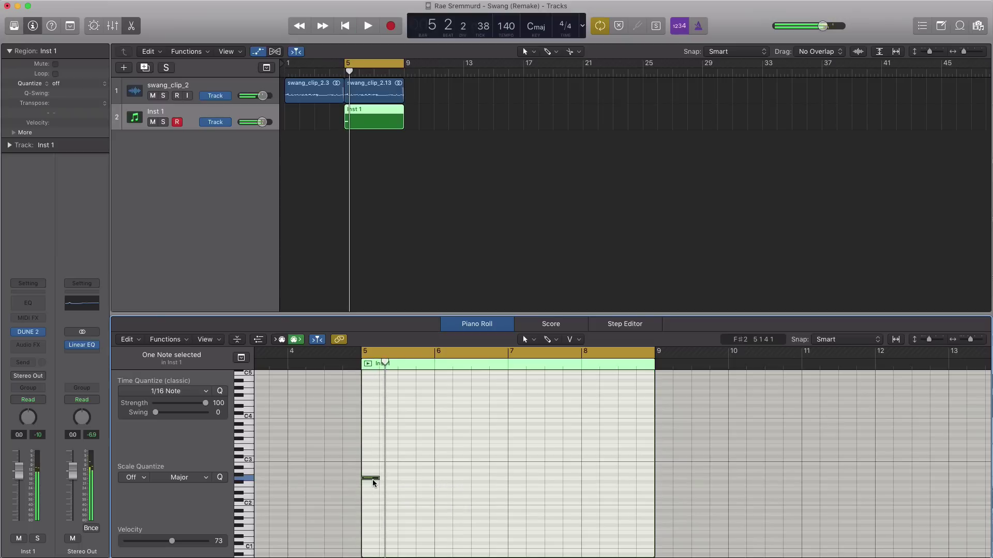
key(shift+alt+Down)
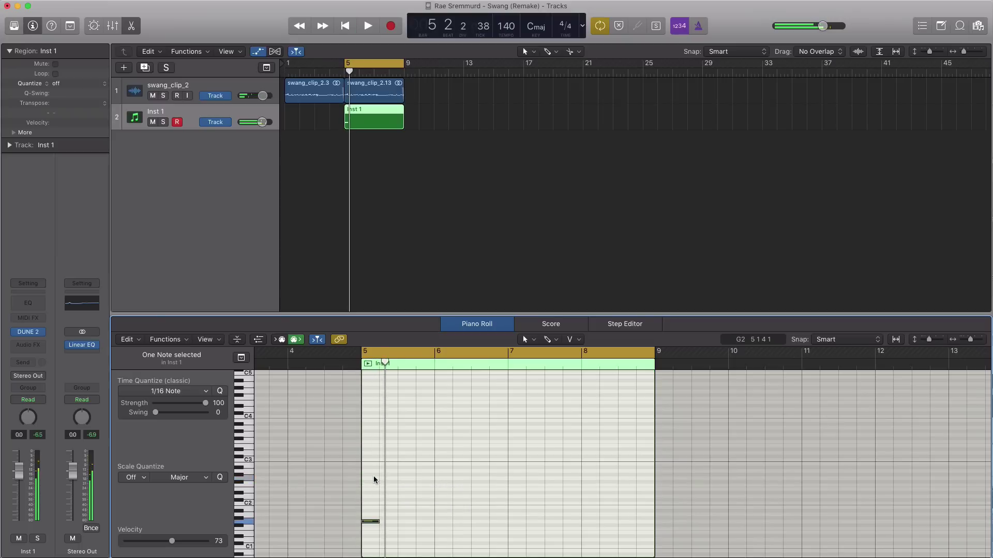
Add one-beat notes D2 on beat 3 of bar 5 and G#1 on beat 1 of bar 6, playing the loop in between
key(space)
key(space)
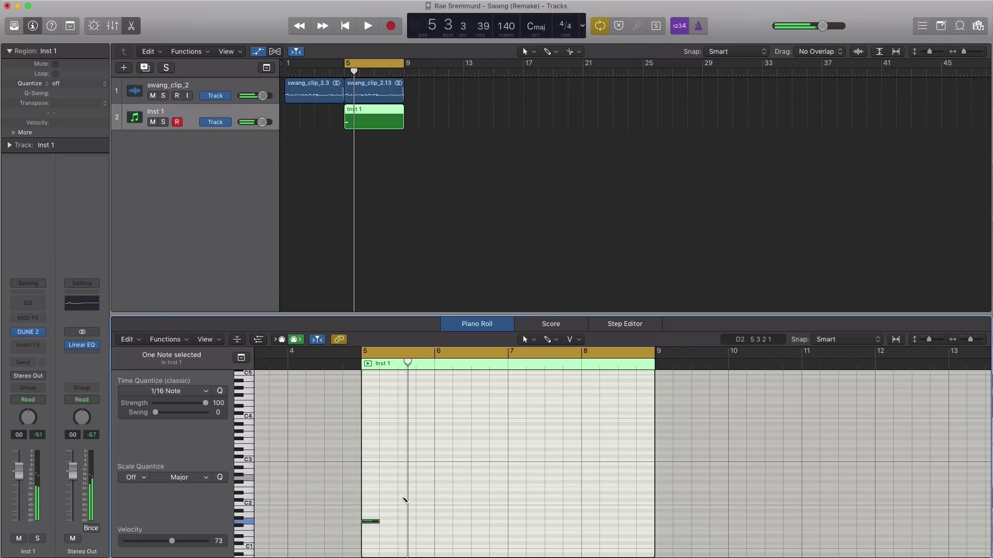
click(405, 497)
drag(408, 497, 403, 498)
key(space)
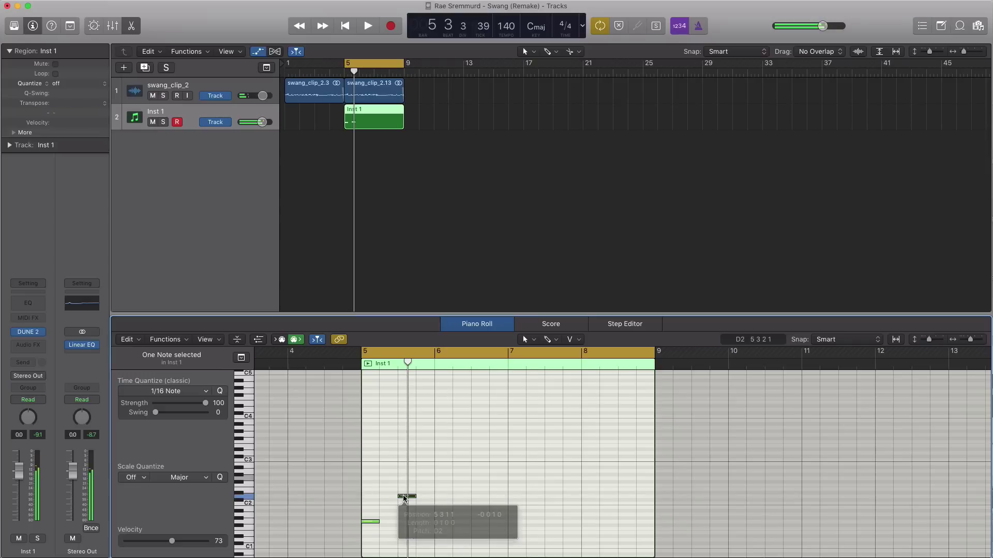
key(space)
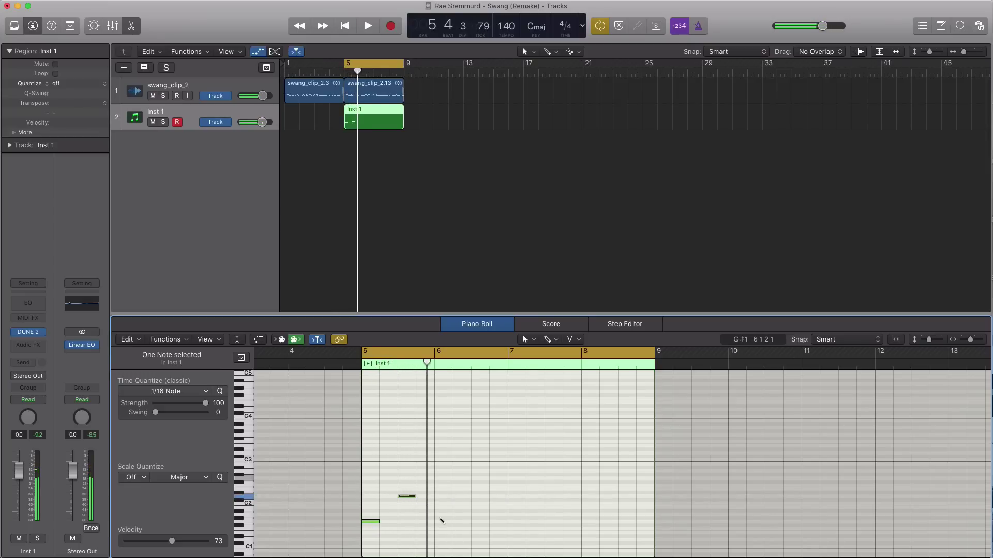
click(443, 518)
Add one-beat notes D#2 on beat 3 of bar 6 and C2 on beat 1 of bar 7, checking by playback
key(space)
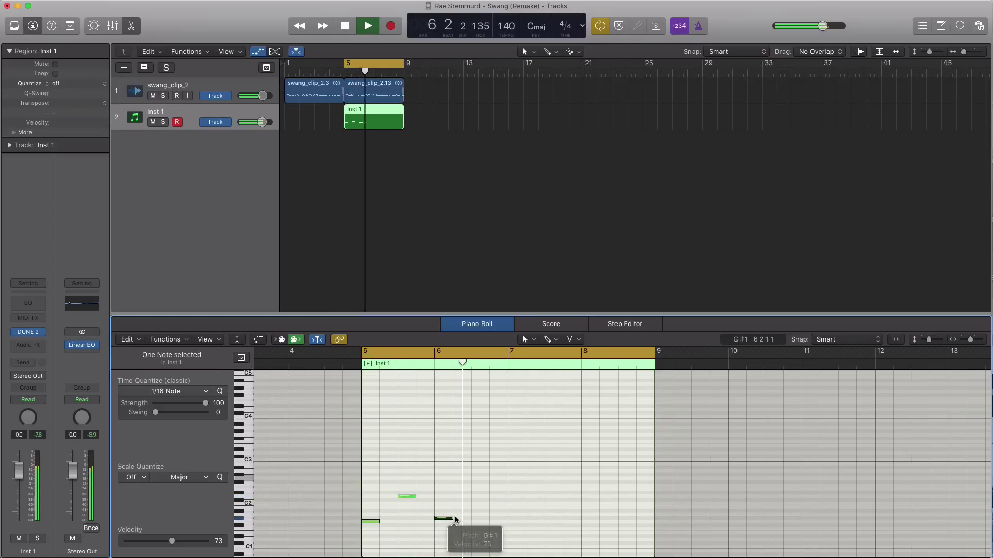
key(space)
click(476, 493)
key(space)
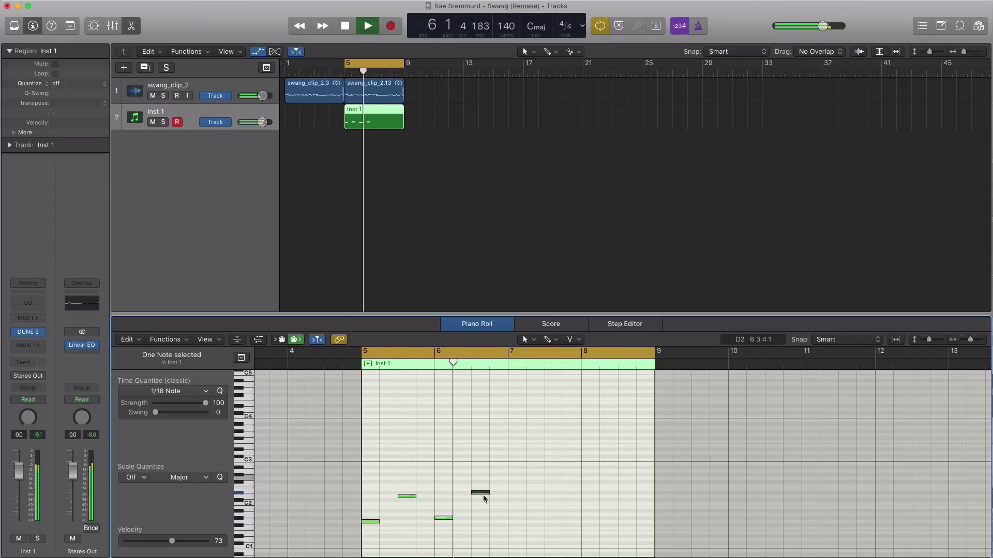
key(space)
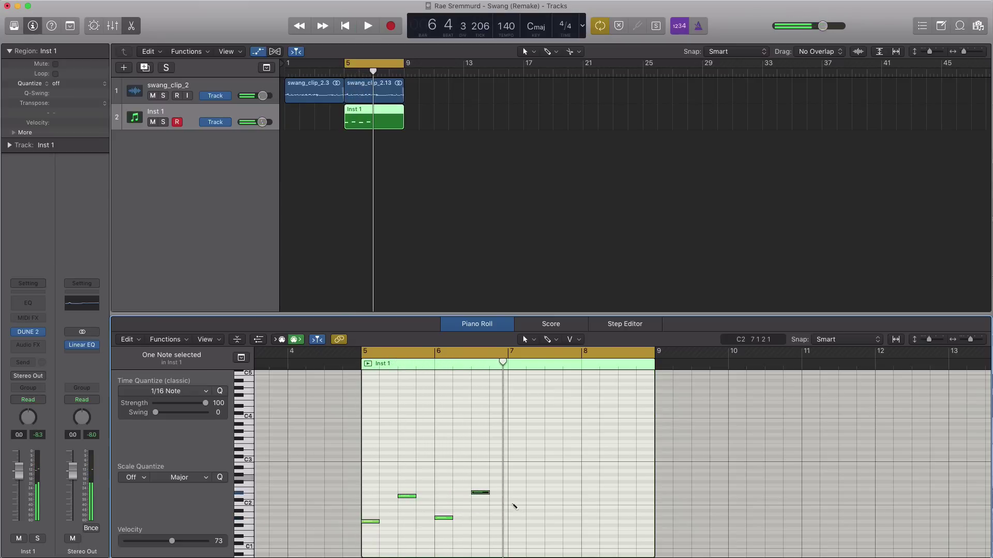
click(515, 504)
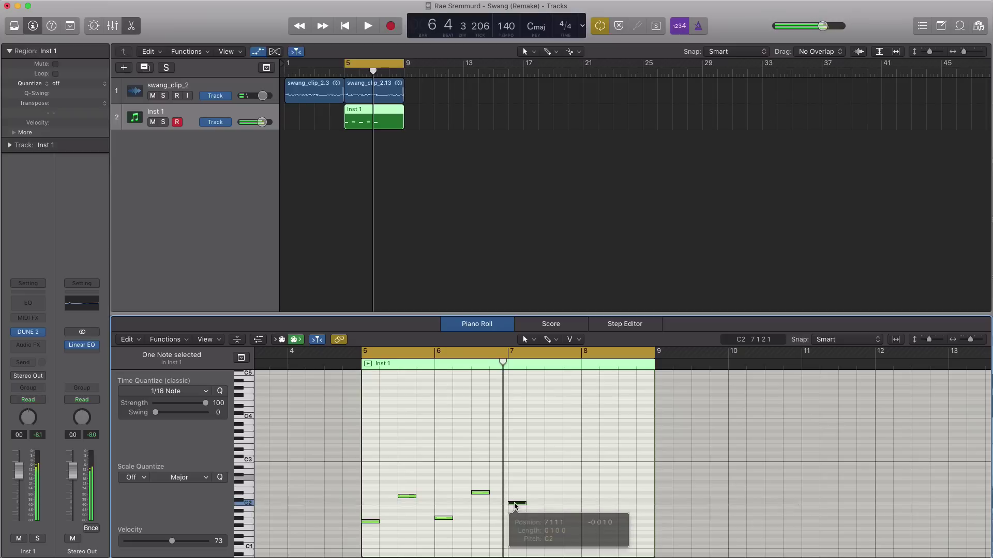
Add one-beat notes G2 on beat 3 of bar 7 and D2 on beat 1 of bar 8, checking by playback
key(space)
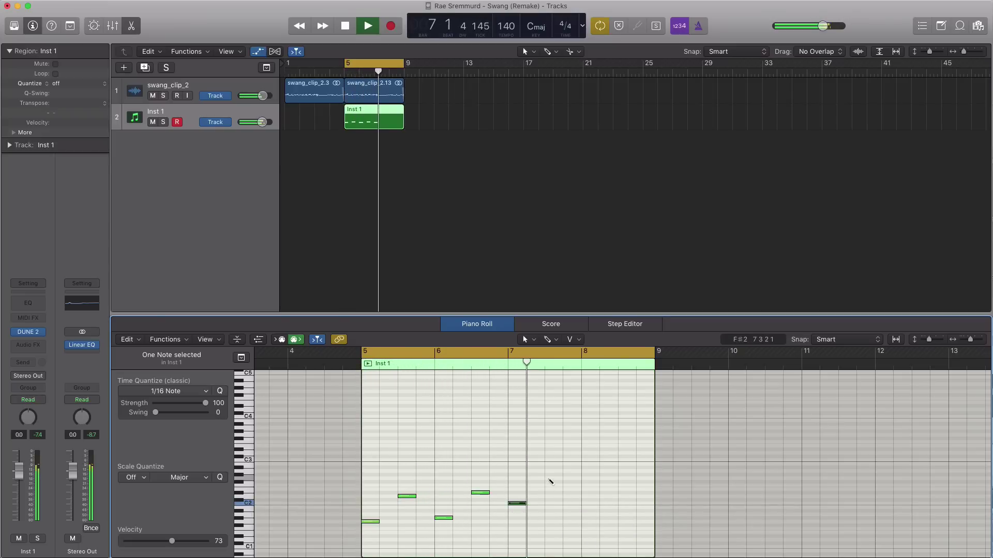
click(550, 478)
key(space)
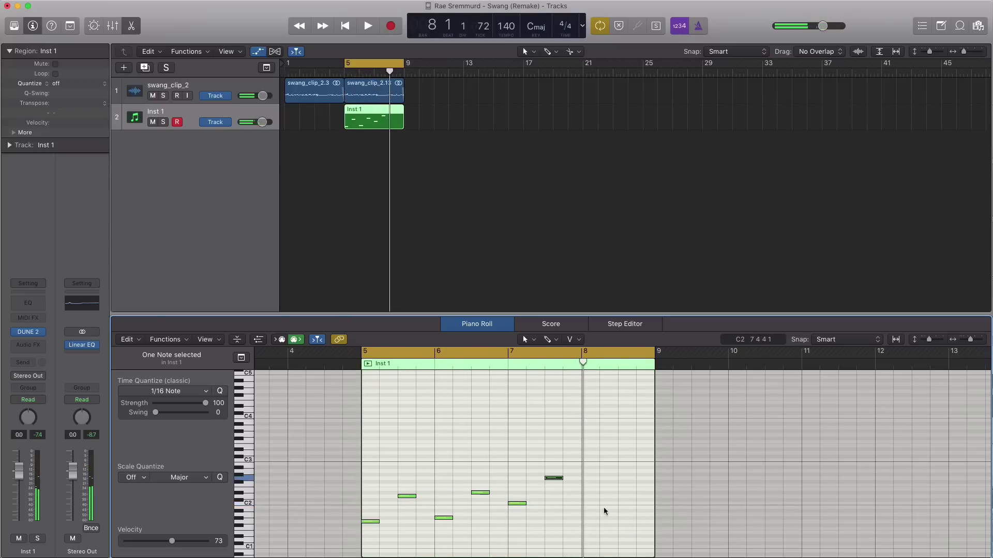
click(588, 497)
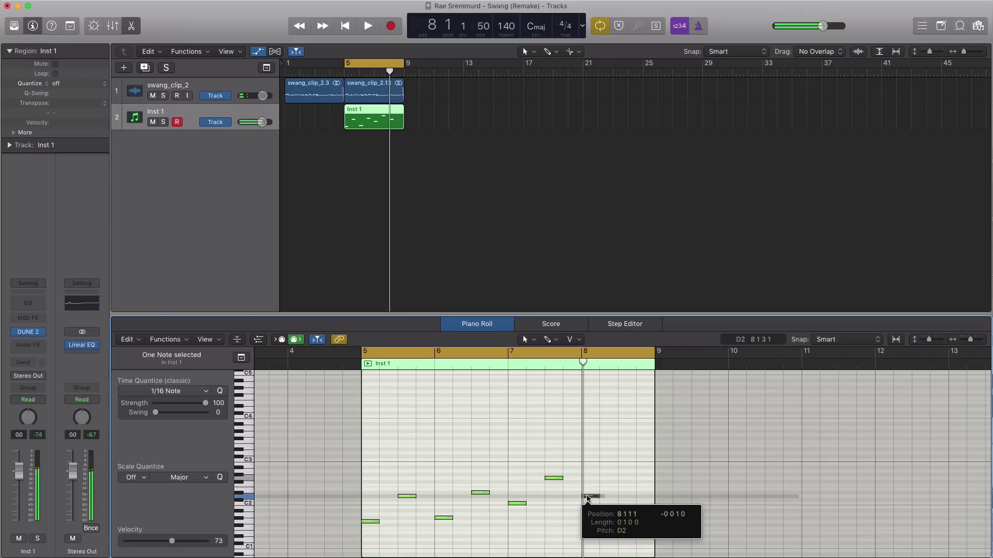
Add a one-beat G#2 note on beat 3 of bar 8 and play back the complete melody with the clip
key(space)
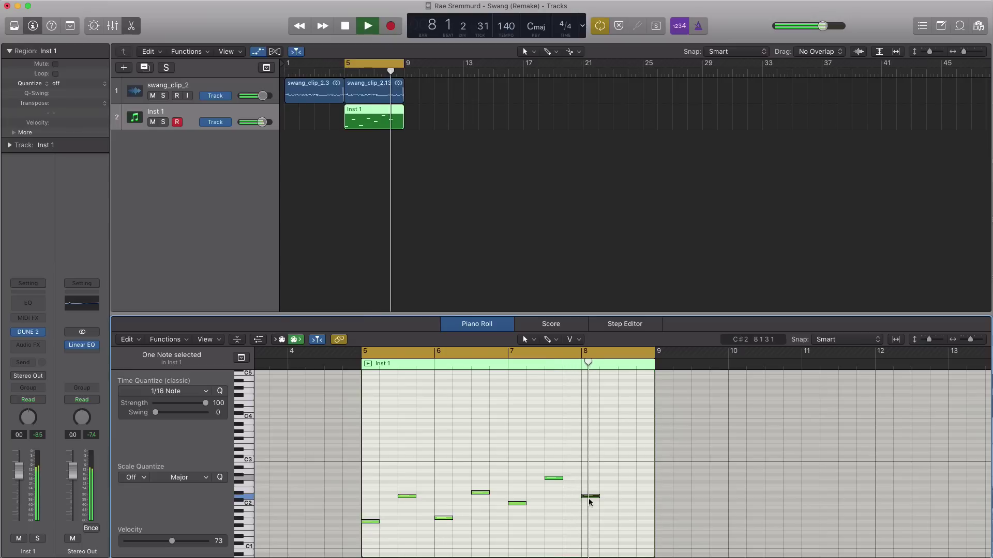
key(space)
super+click(623, 475)
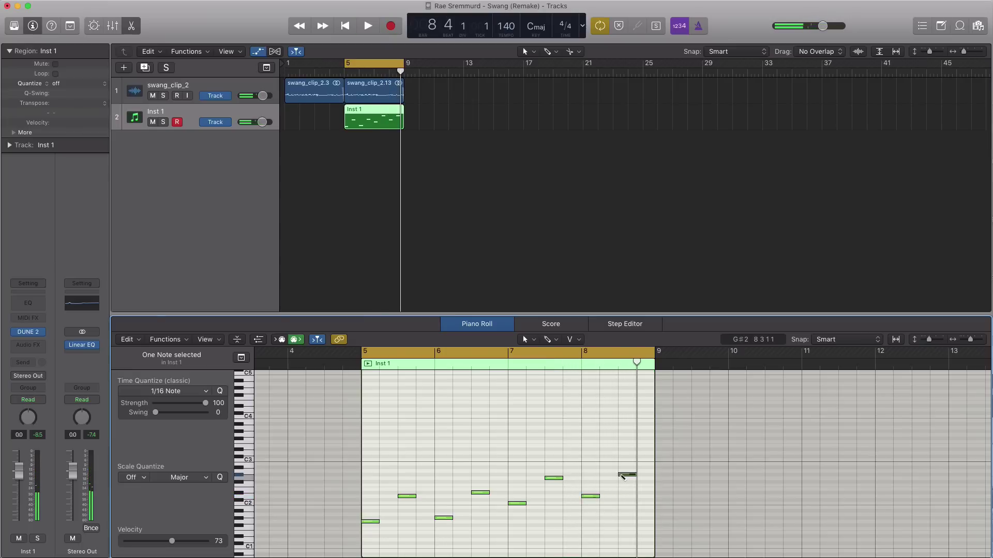
key(space)
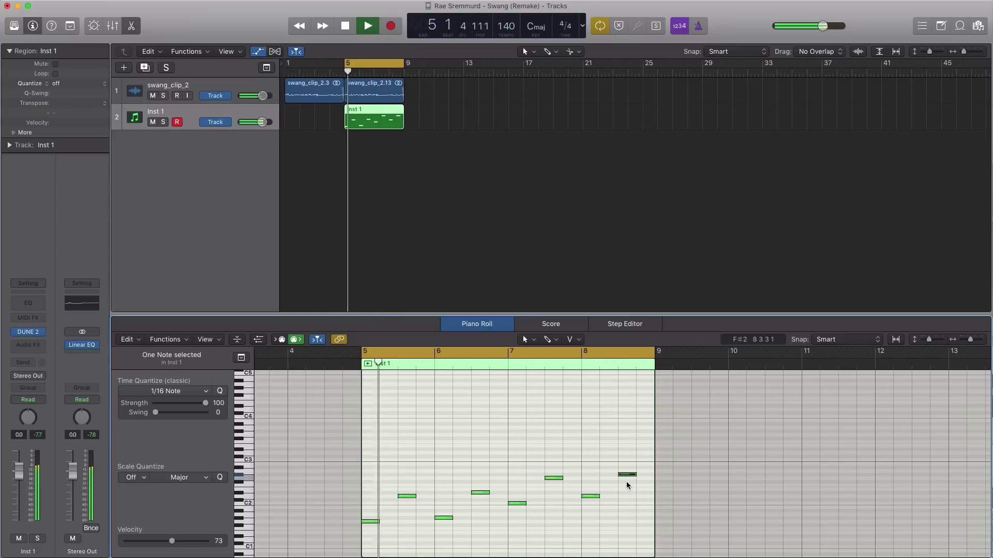
key(space)
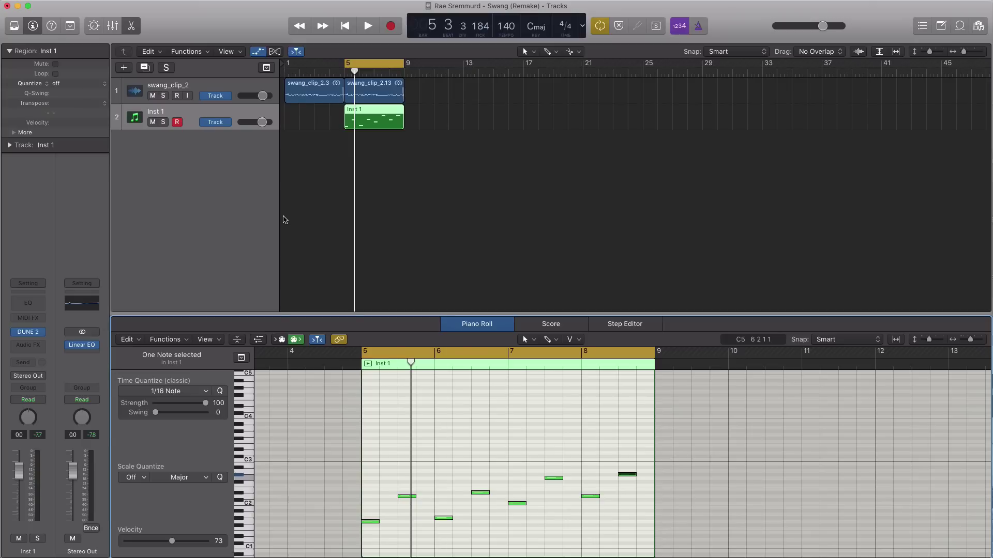
Insert a stereo Tape Delay with the EDM Delay preset on the Inst 1 track and check it by playback
click(194, 117)
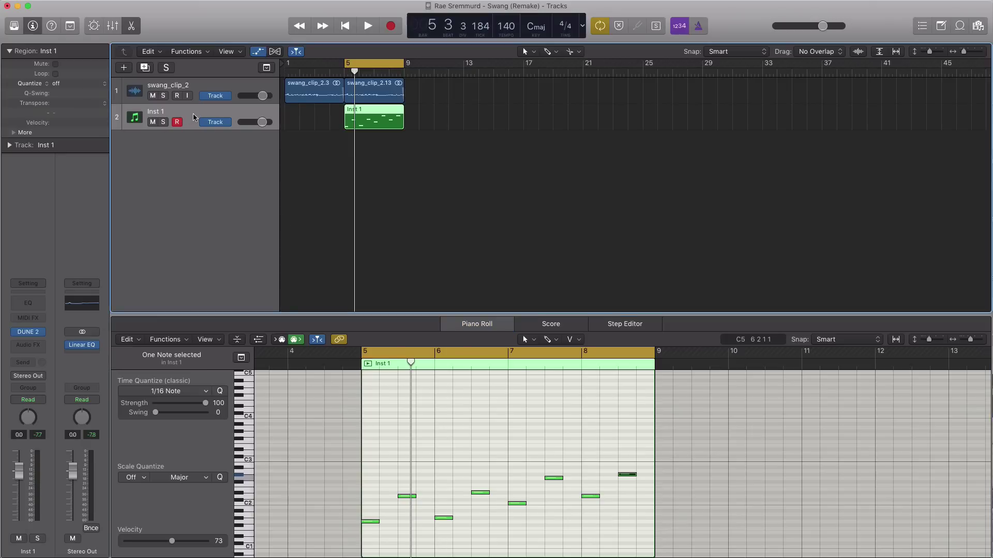
click(28, 344)
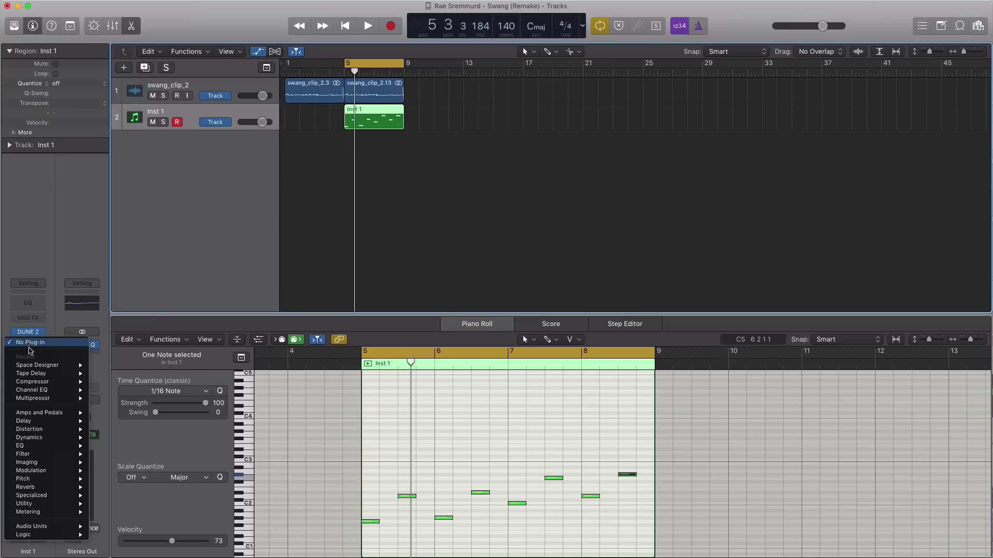
mouse_move(42, 382)
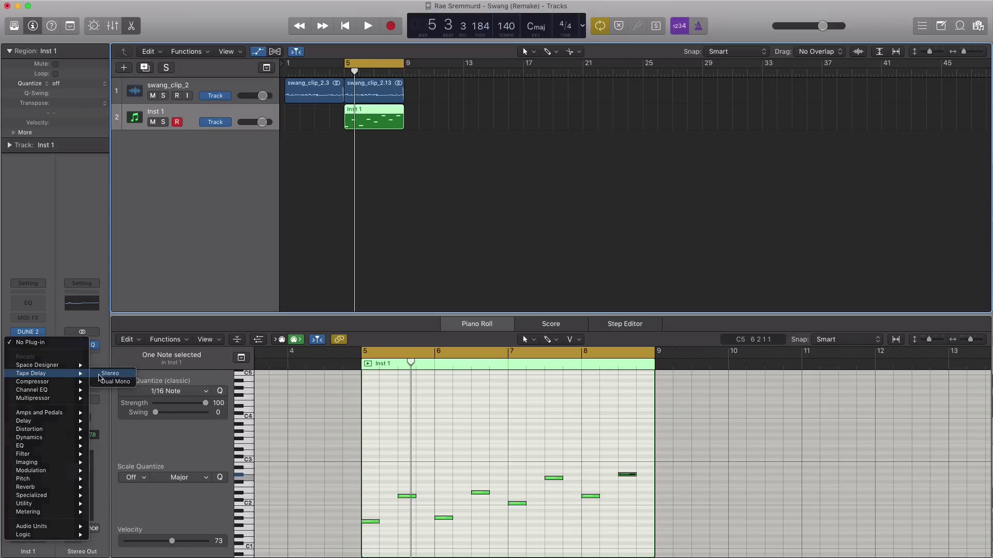
click(110, 374)
click(90, 63)
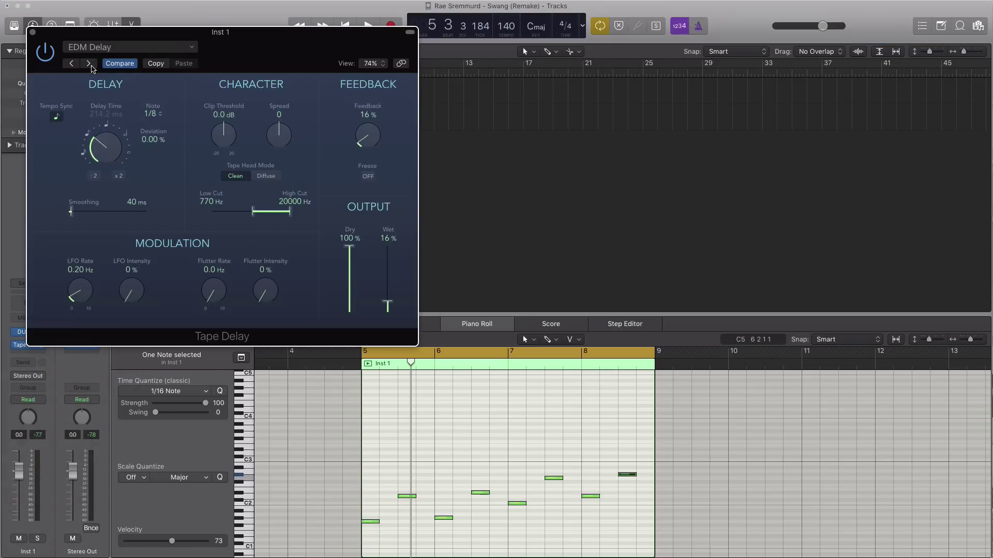
drag(255, 47, 313, 73)
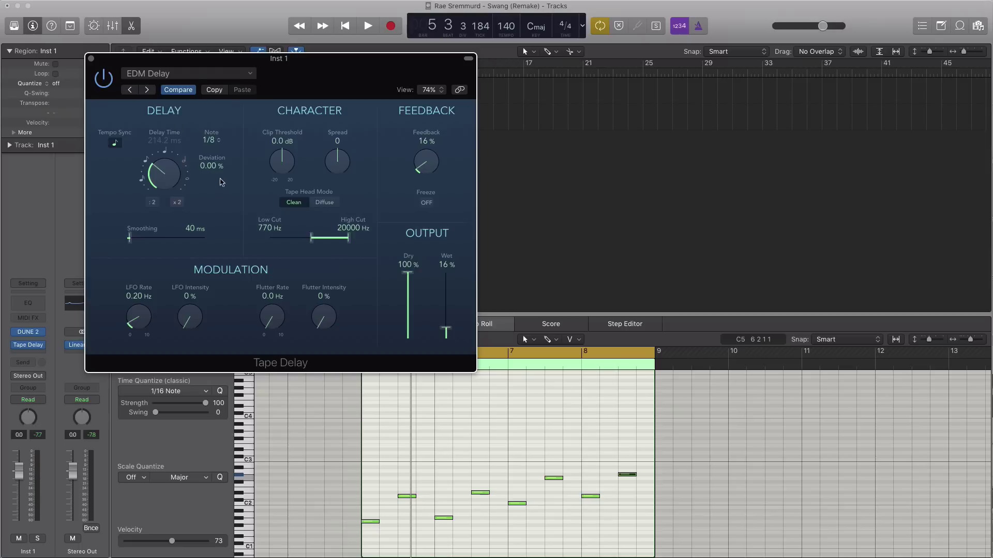
drag(238, 59, 278, 77)
key(space)
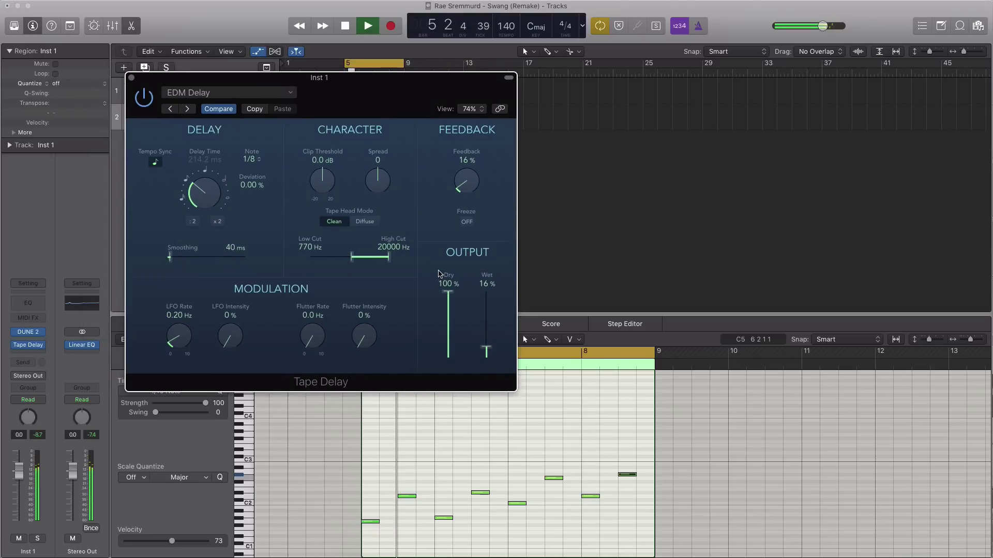
key(super+w)
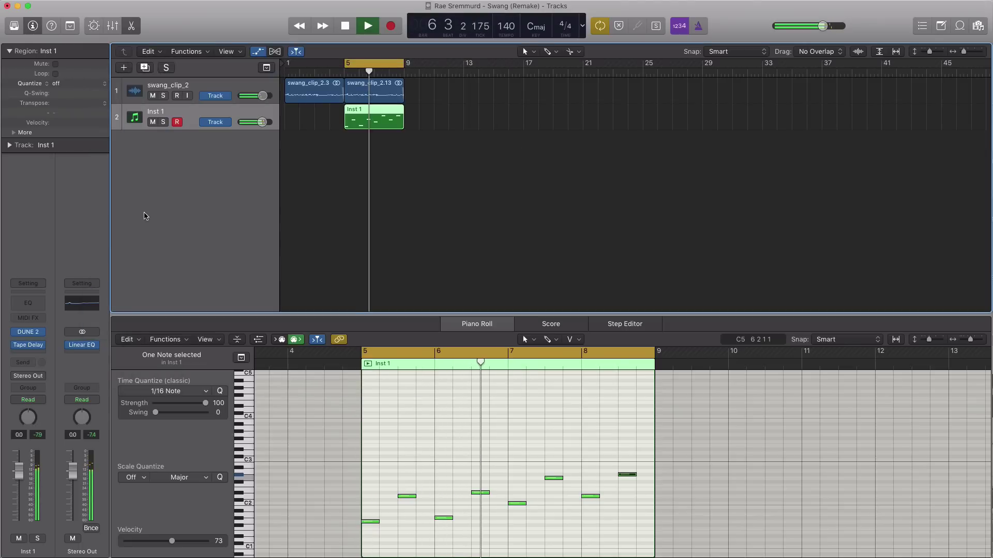
key(space)
Add a Space Designer reverb after the Tape Delay on Inst 1 and raise its reverb output slightly during playback
click(31, 354)
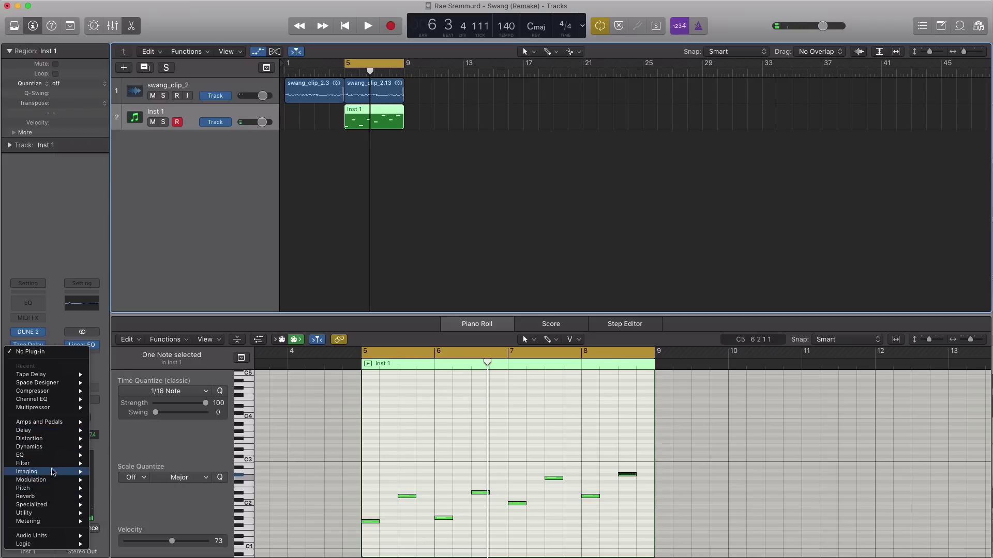
mouse_move(52, 497)
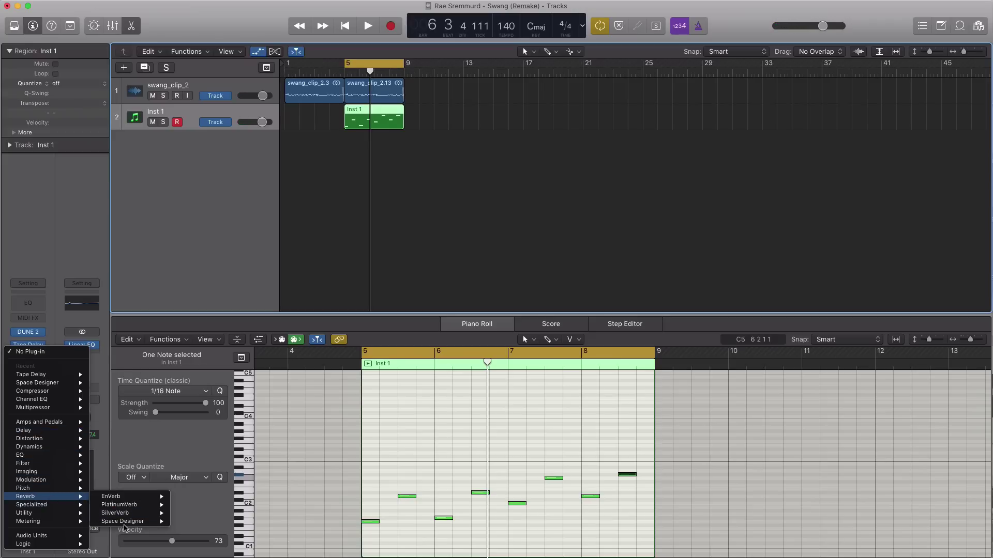
mouse_move(124, 522)
click(197, 523)
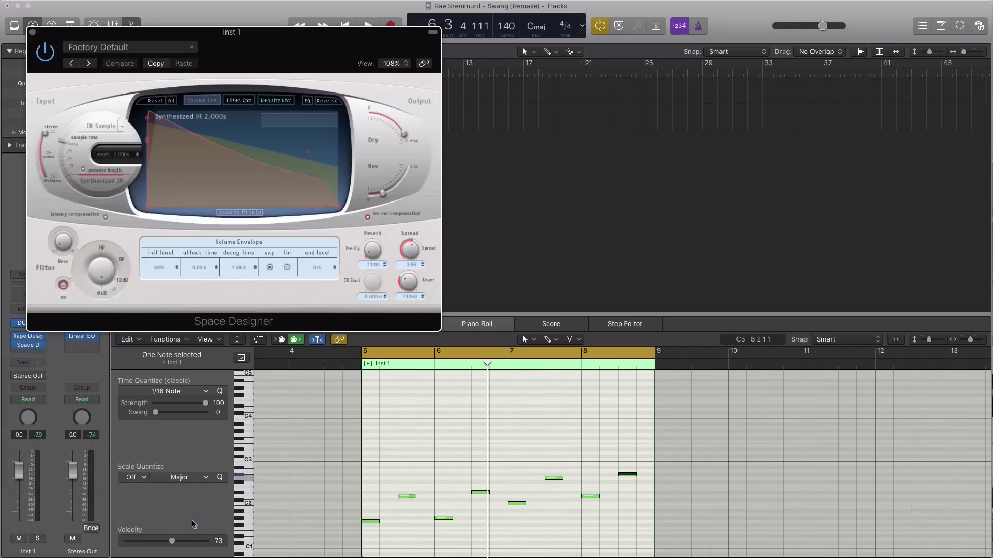
drag(287, 53, 407, 97)
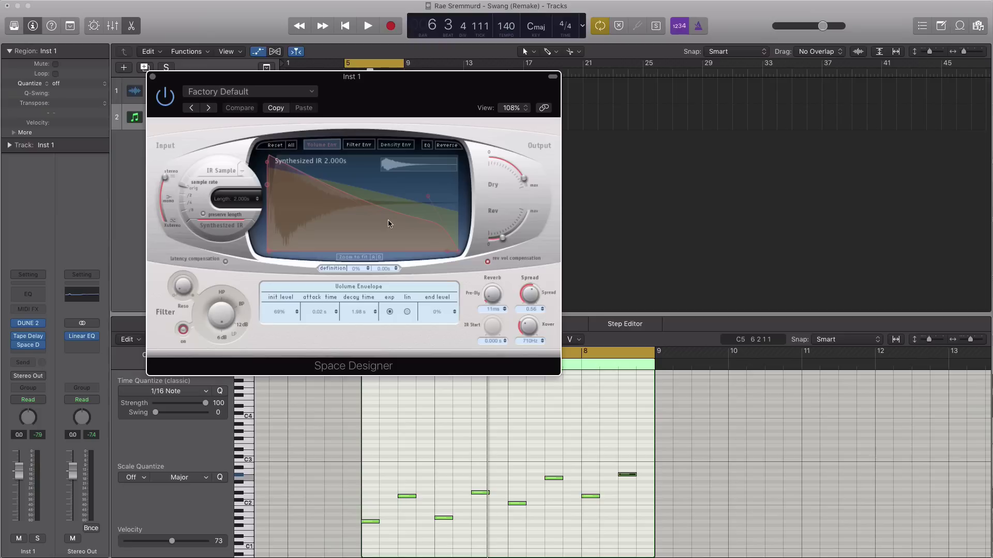
key(space)
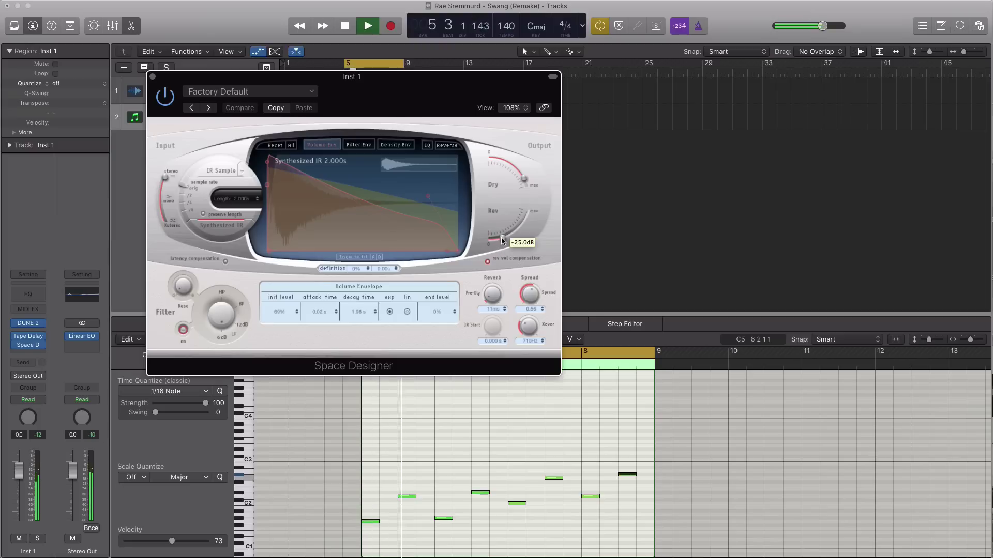
drag(503, 239, 506, 239)
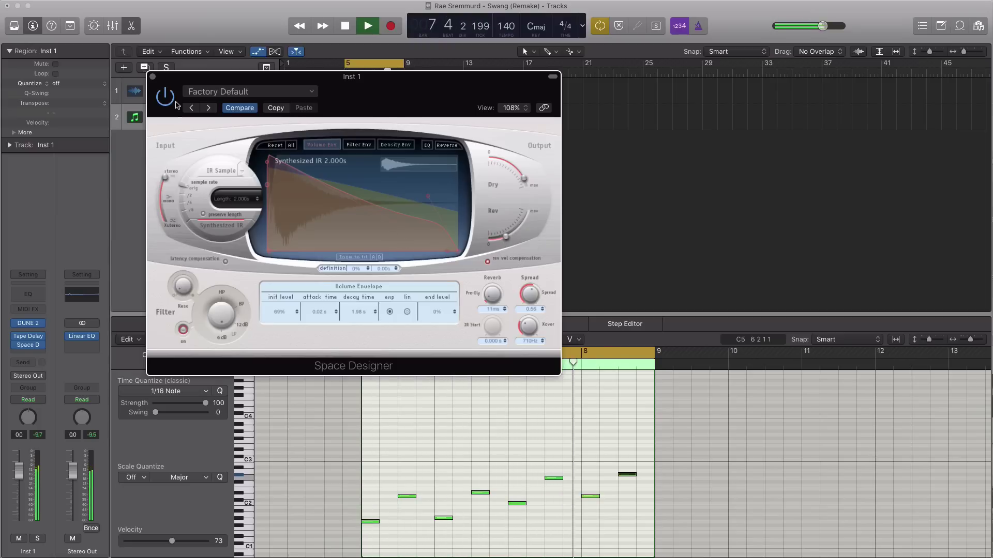
click(153, 77)
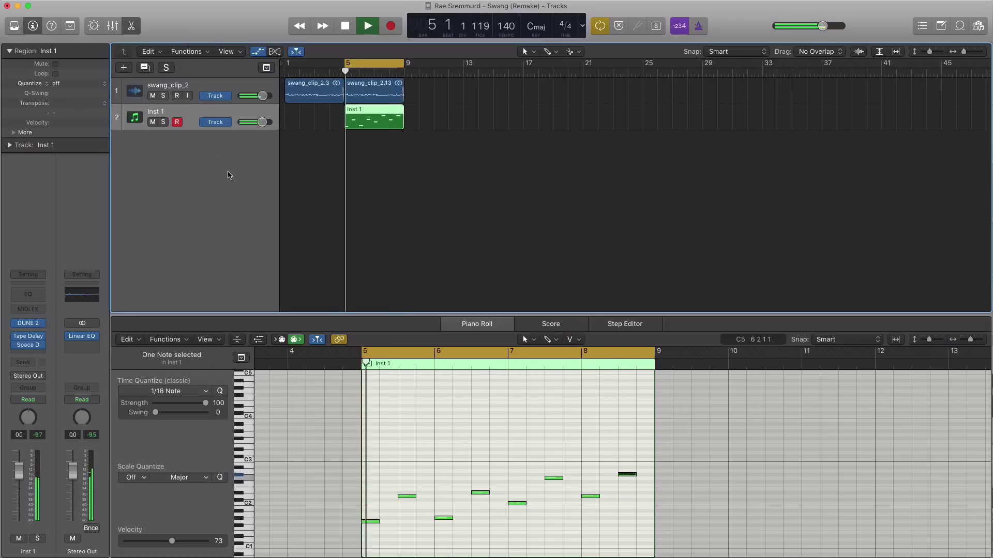
key(space)
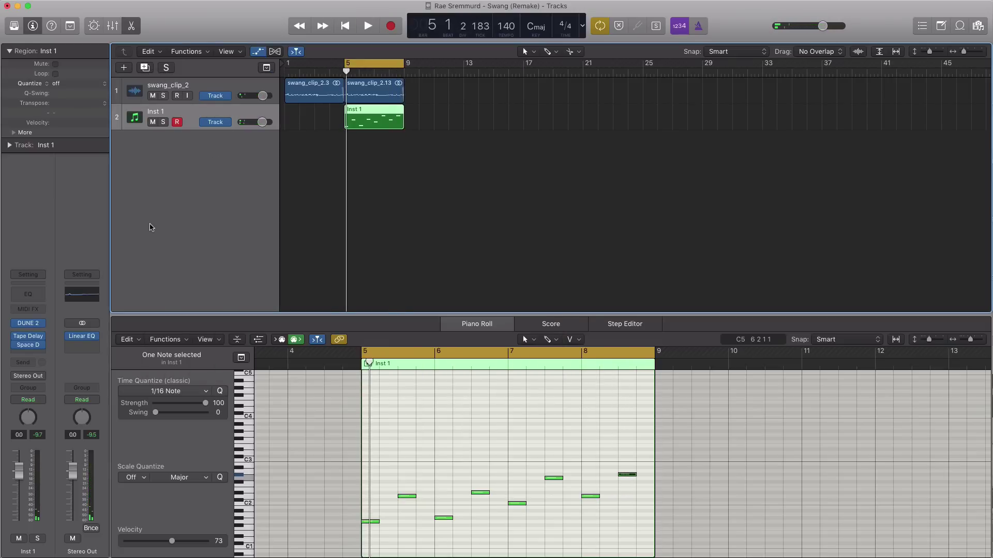
Raise the noise level slightly in the DUNE 2 oscillator mixer while listening to the loop
click(30, 324)
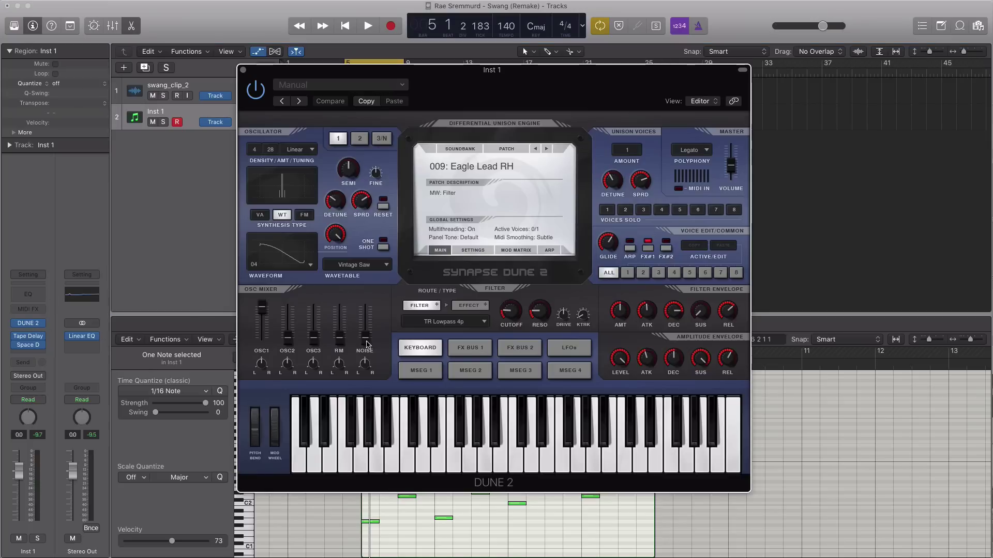
click(366, 343)
key(space)
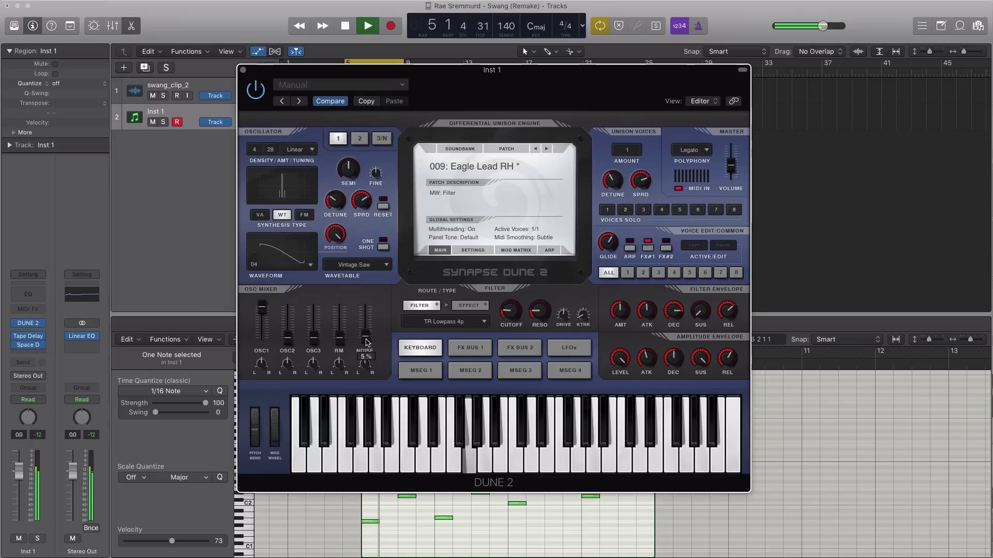
mouse_move(365, 344)
mouse_down()
mouse_move(368, 326)
mouse_move(368, 337)
mouse_up()
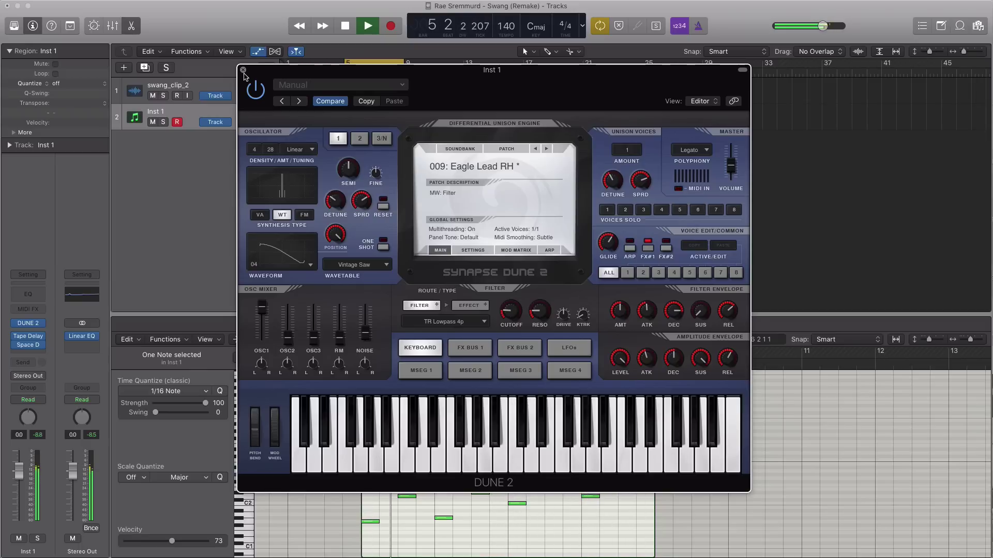
click(243, 70)
key(space)
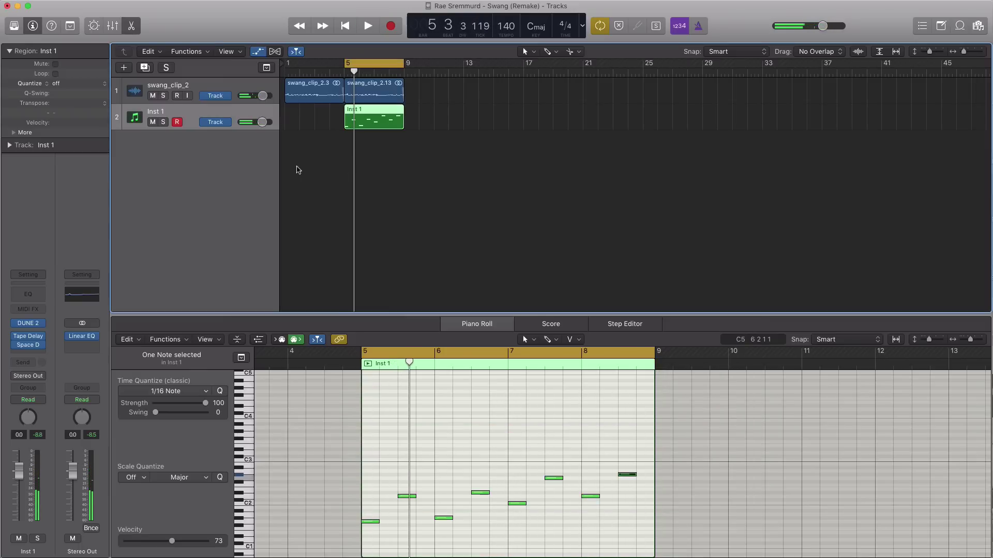
Create a new software instrument track with an empty region spanning bars 5 to 9
click(125, 69)
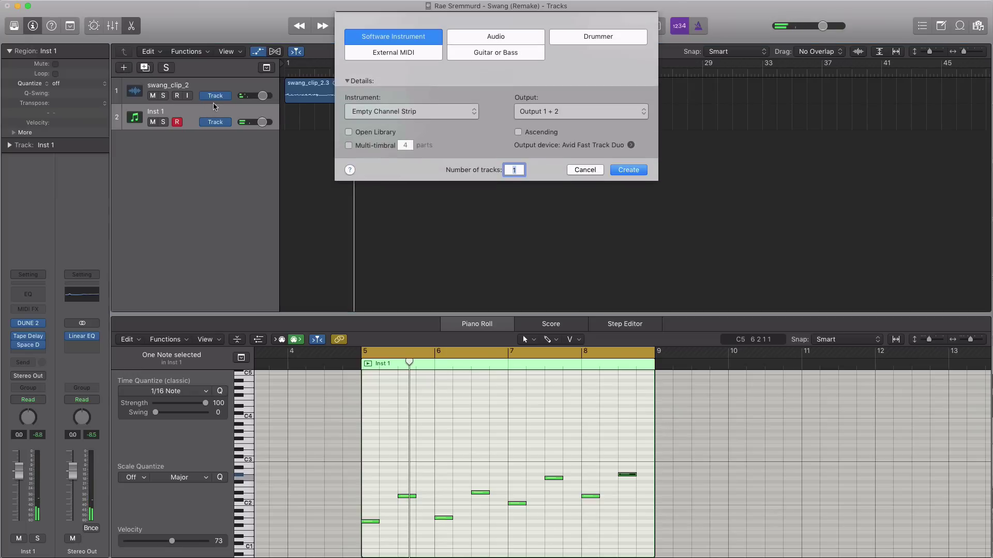
click(636, 172)
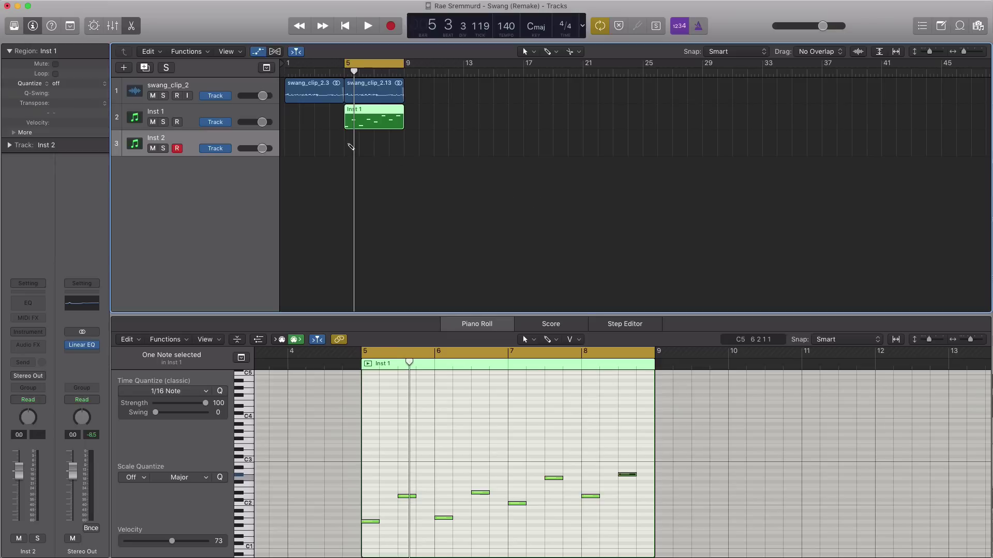
click(351, 147)
drag(356, 150, 404, 149)
Search the sound library for "brass" and load Brass Ensemble Legato on the new track
click(13, 29)
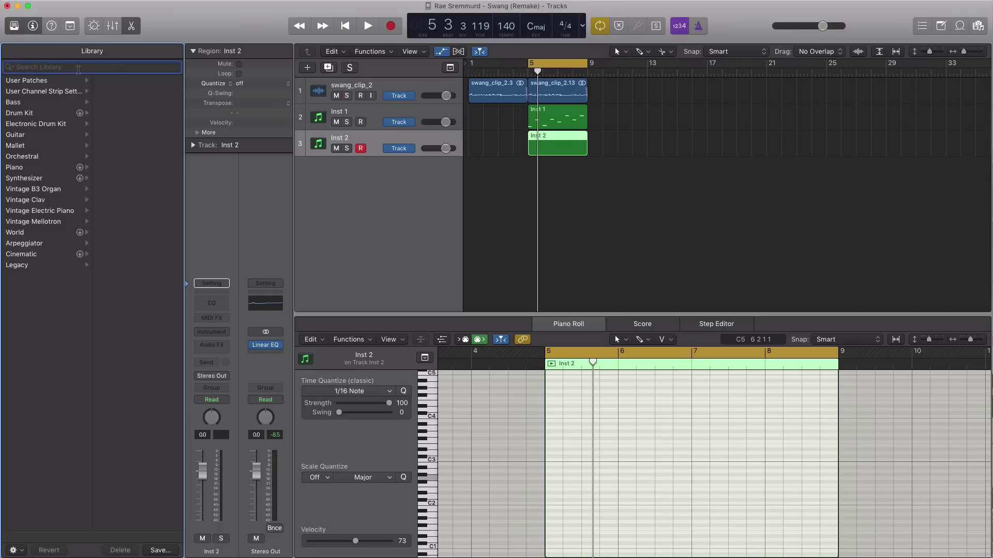
text(brass)
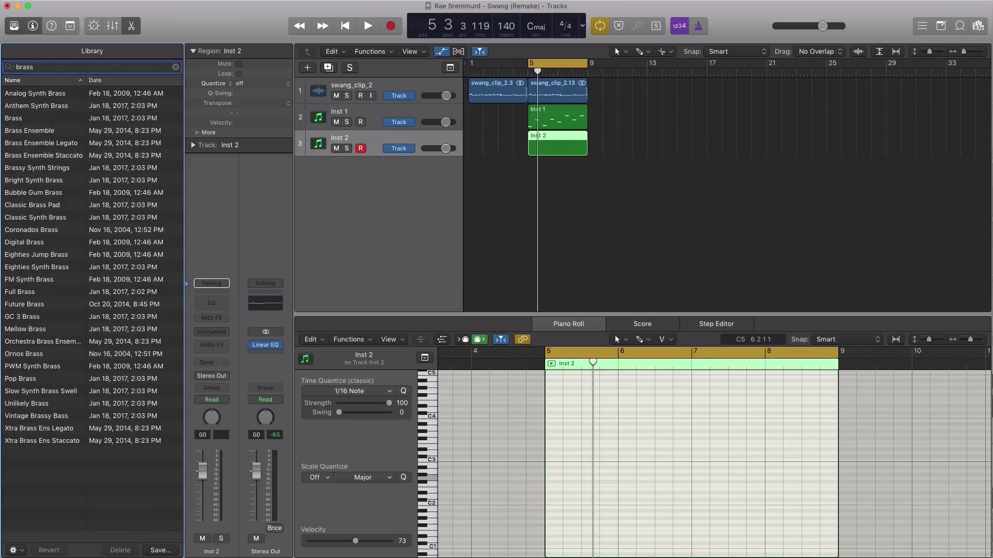
click(43, 143)
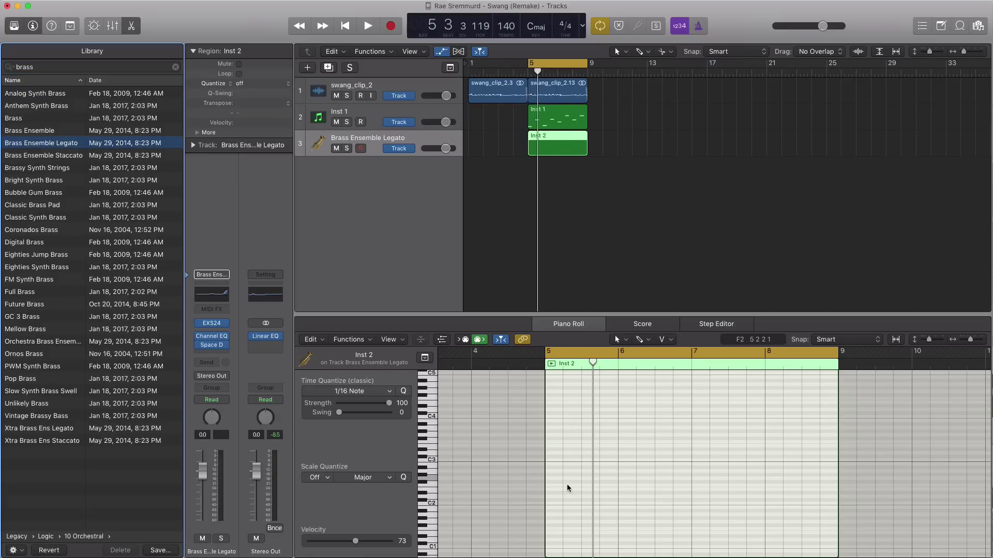
Add one-beat G0 and G1 octave notes to the brass region and place them on beat 2 of bar 5, checking by playback
scroll(583, 483, down, 3)
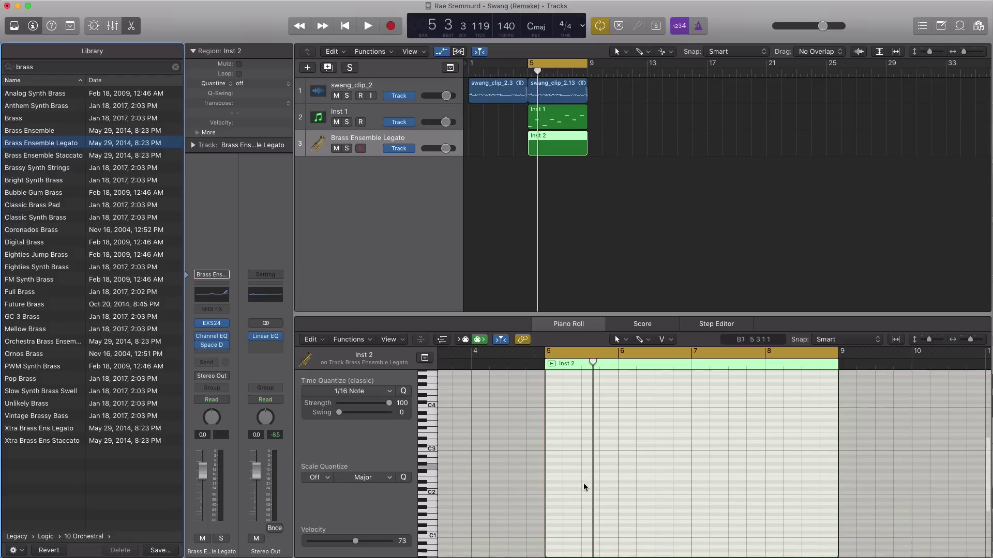
scroll(581, 484, down, 3)
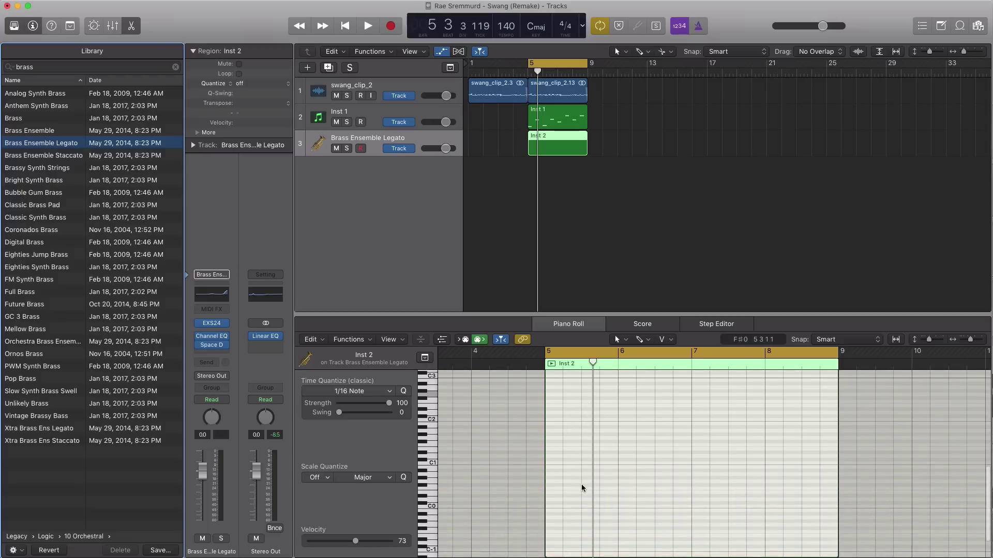
click(550, 482)
drag(553, 480, 552, 440)
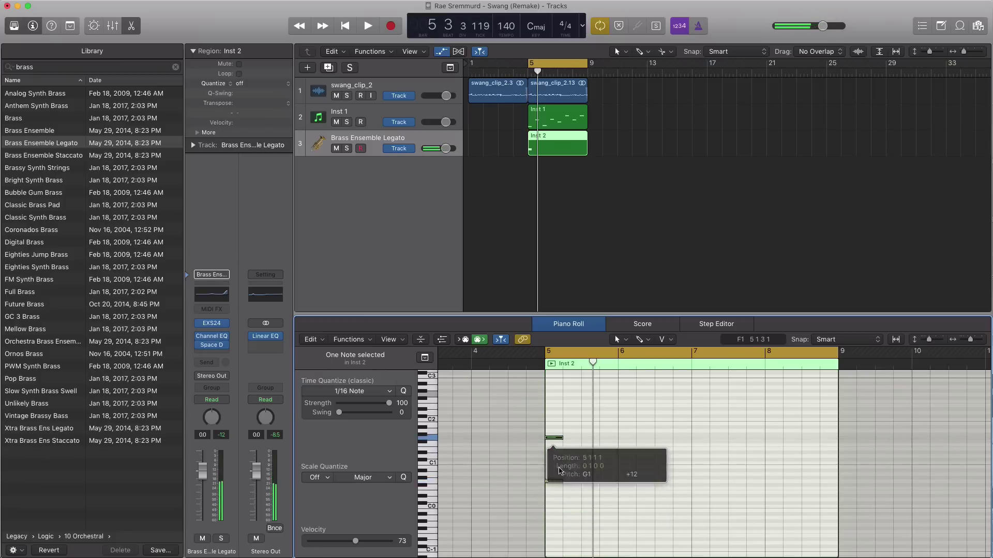
drag(564, 487, 554, 441)
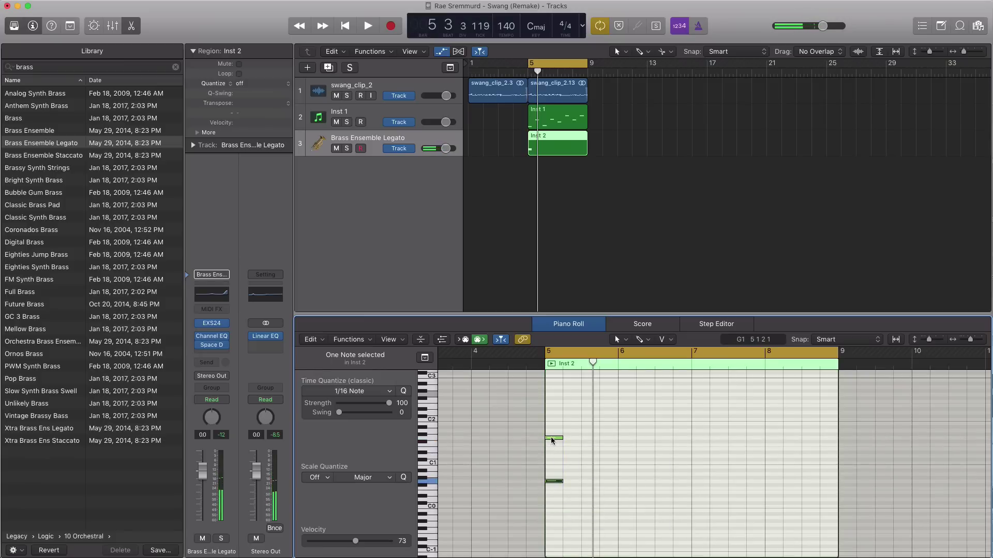
drag(564, 487, 574, 440)
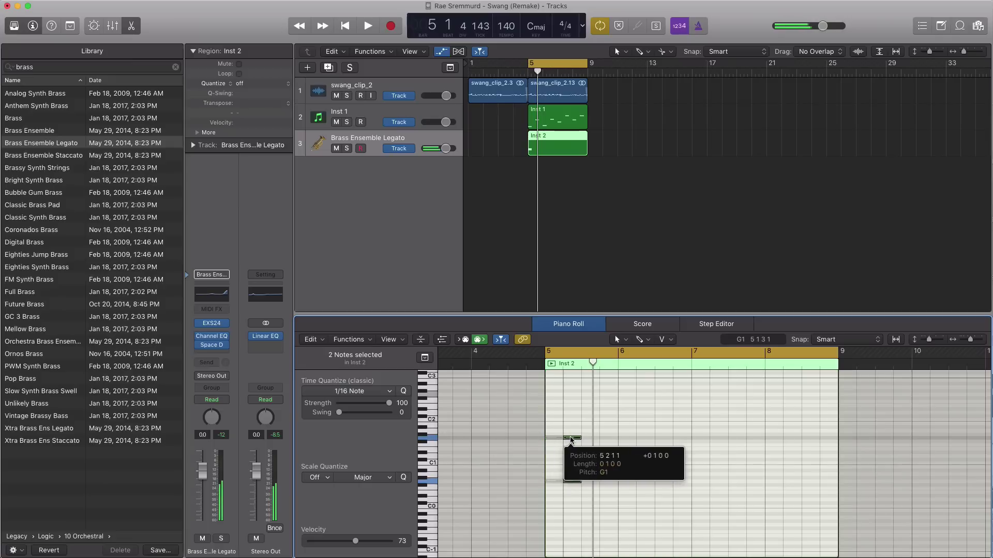
key(space)
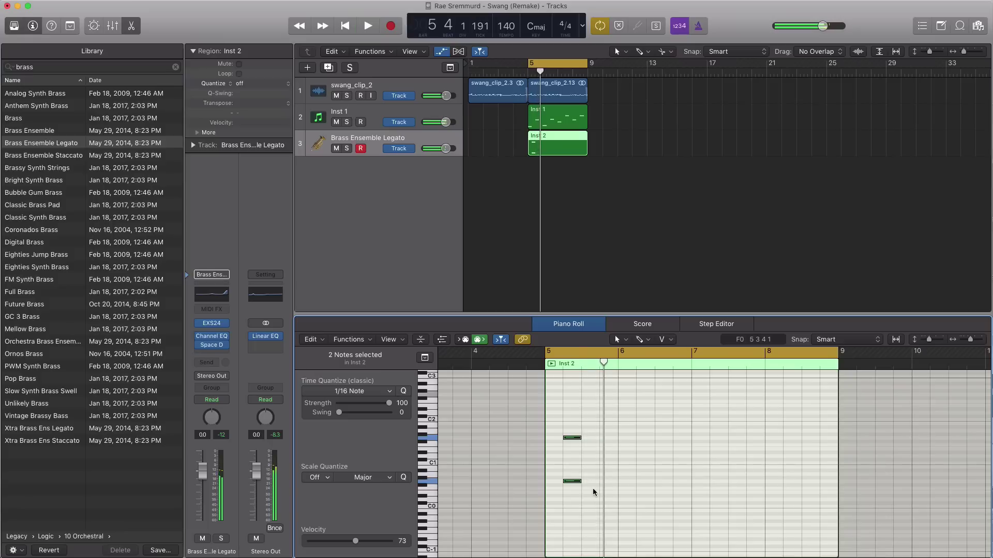
Add one-beat D1 and D2 octave notes on beat 4 of bar 5 in the brass region, checking by playback
drag(593, 489, 606, 458)
key(space)
key(space)
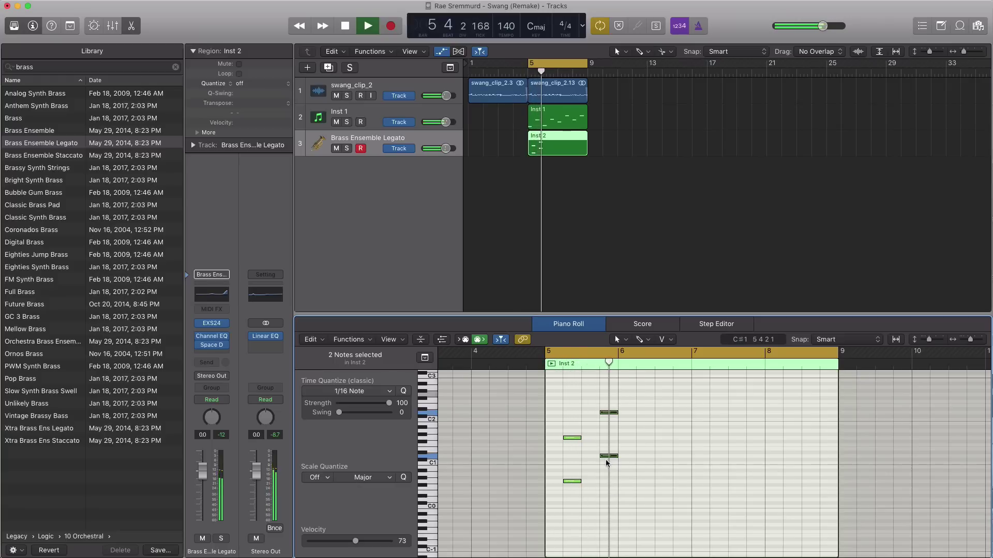
key(space)
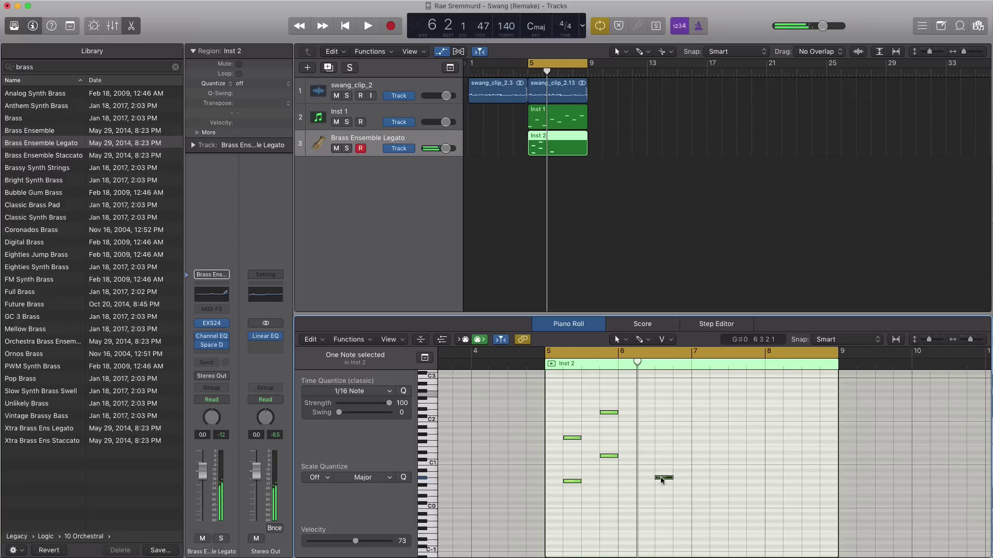
Double the bar 6 G#0 note with G#1 an octave up and move both to beat 2, checking by playback
drag(663, 479, 663, 435)
key(space)
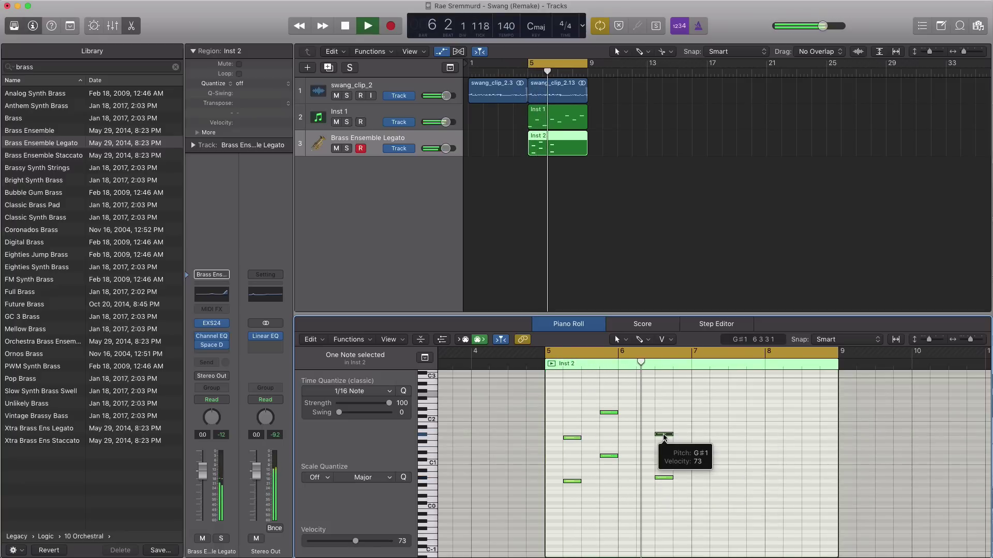
key(space)
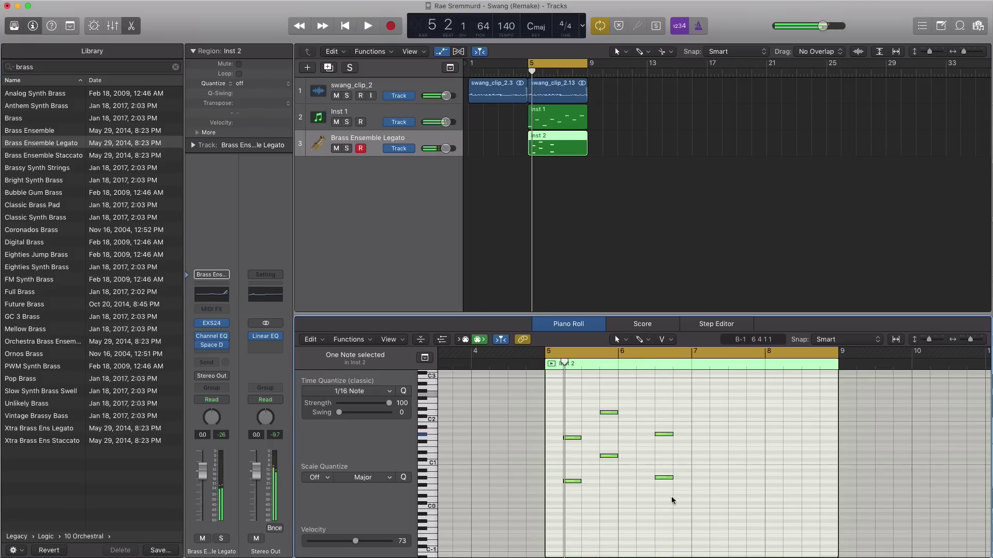
drag(671, 495, 645, 437)
key(space)
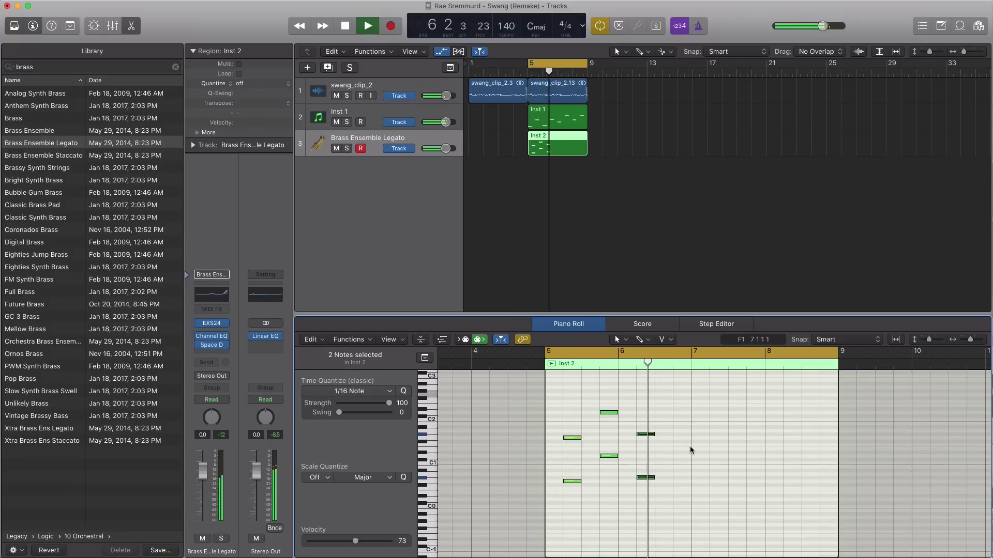
Add one-beat D#1 and D#2 octave notes on beat 4 of bar 6 in the brass region, checking by playback
key(space)
key(space)
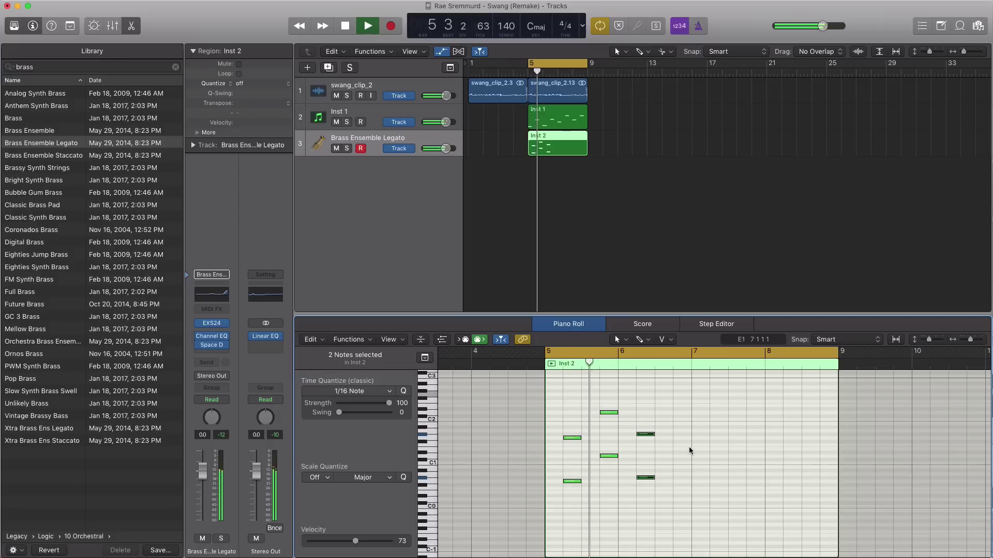
key(space)
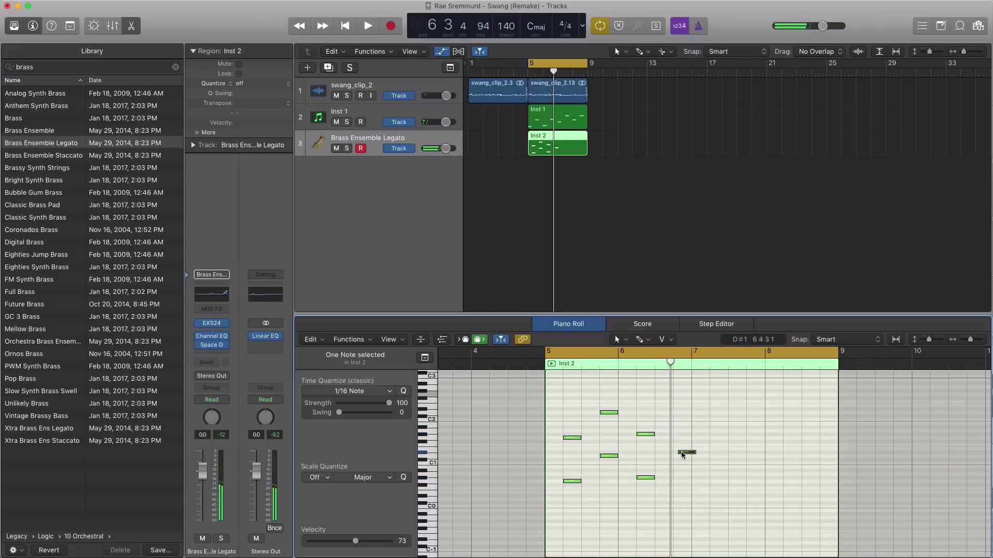
drag(682, 455, 681, 412)
key(space)
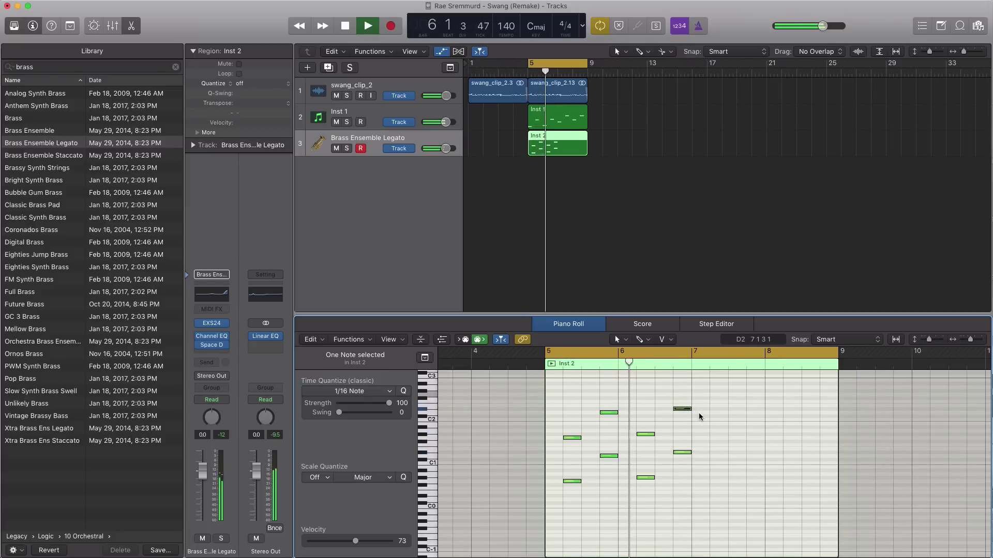
key(space)
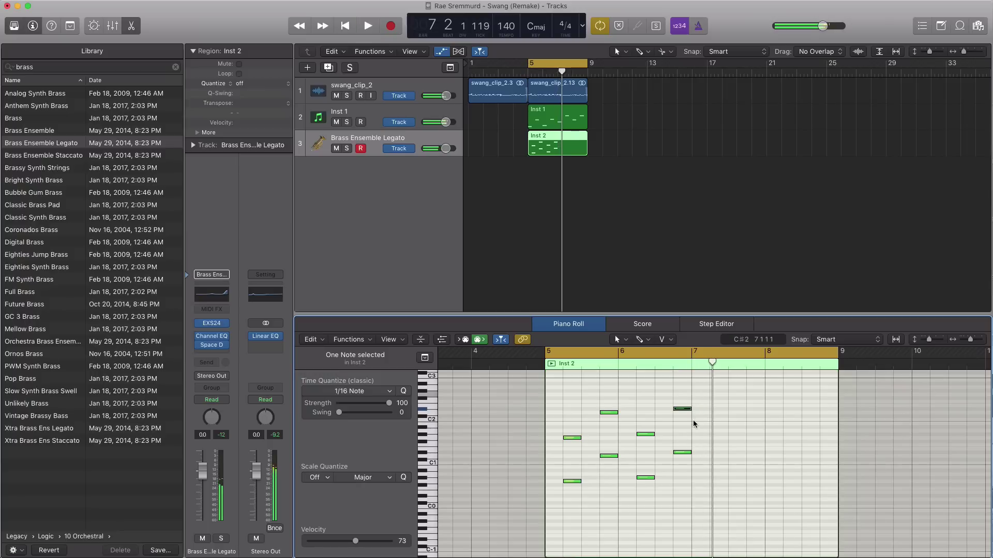
Raise the upper notes on beats 2 and 4 of bar 6 by an octave to G#2 and D#3, checking by playback
drag(693, 436, 638, 395)
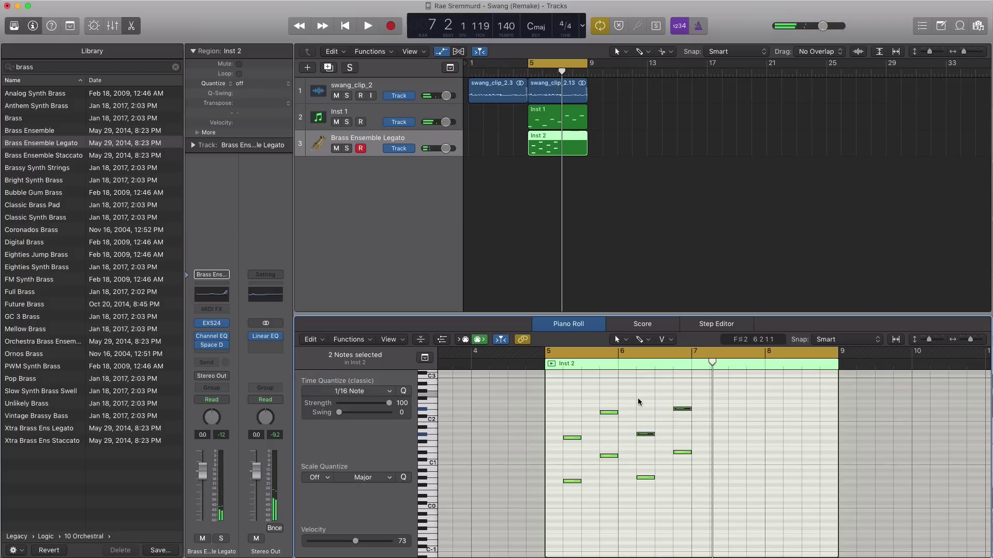
key(space)
key(shift+alt+Up)
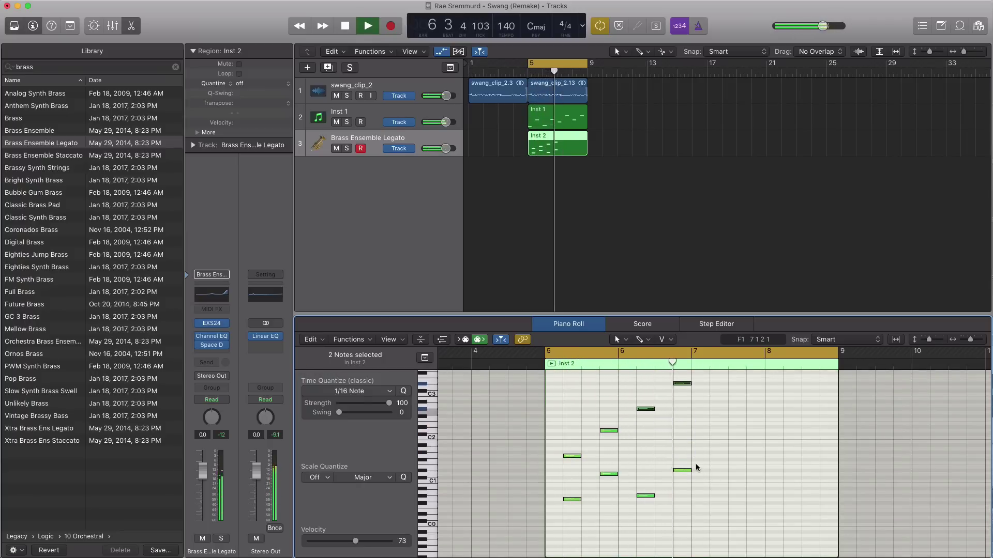
key(space)
Add one-beat C1 and C2 octave notes on beat 2 of bar 7 in the brass region, checking by playback
key(space)
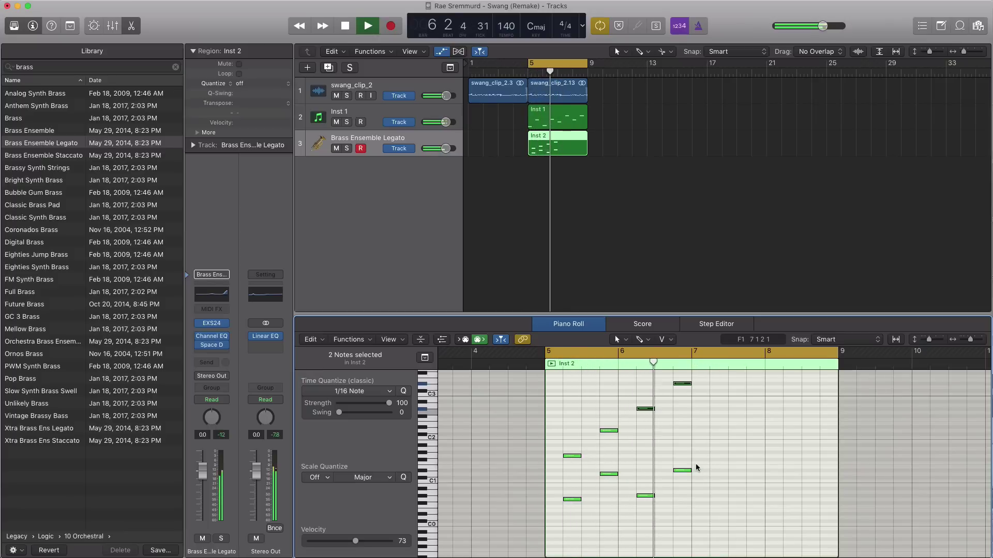
key(space)
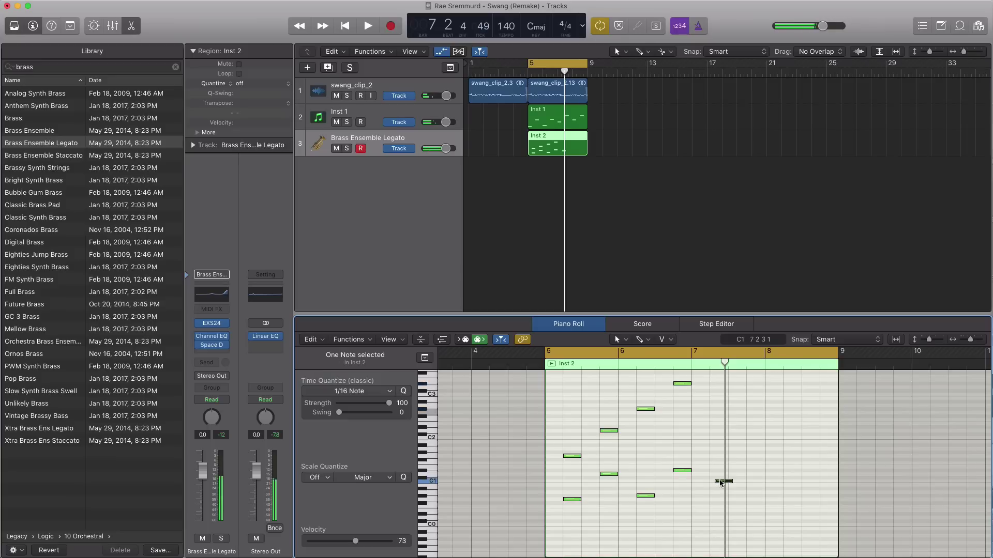
drag(722, 483, 717, 483)
key(space)
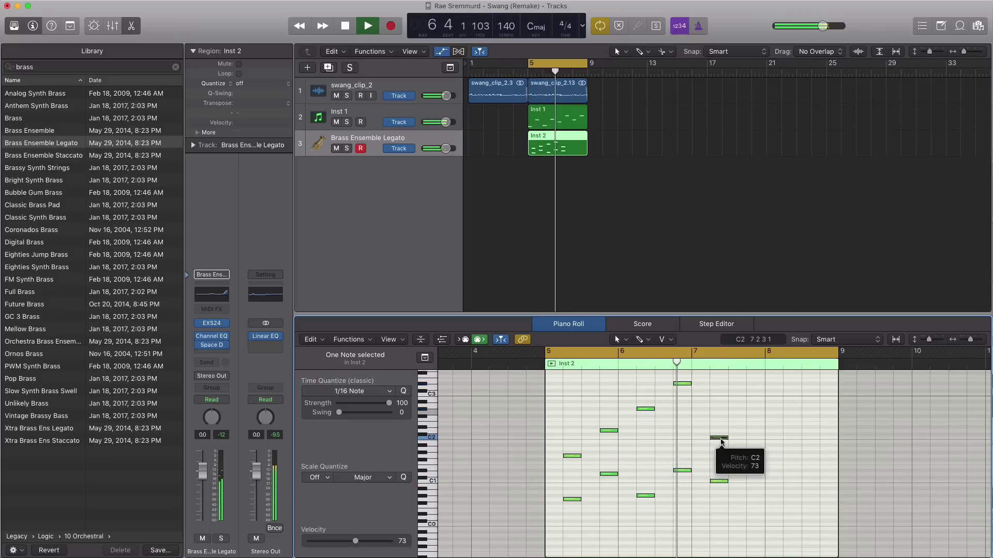
Copy the C1 and C2 pair to beat 4 of bar 7, pitched as G1 and G2, and check by playback
drag(742, 491, 713, 436)
drag(717, 484, 756, 456)
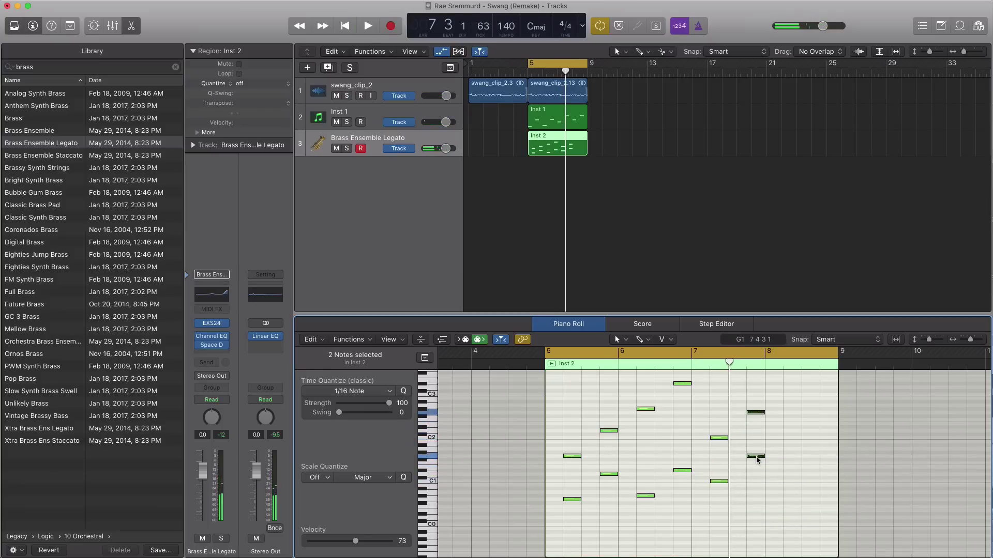
key(space)
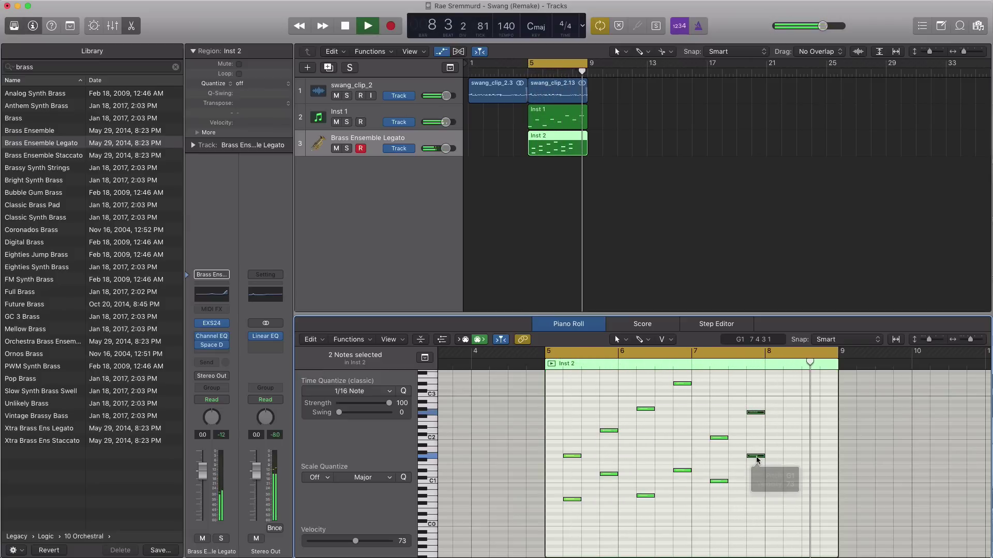
key(space)
Copy the G1 and G2 pair to beat 2 of bar 8, pitched as A#1 and A#2, and check by playback
drag(765, 467, 748, 406)
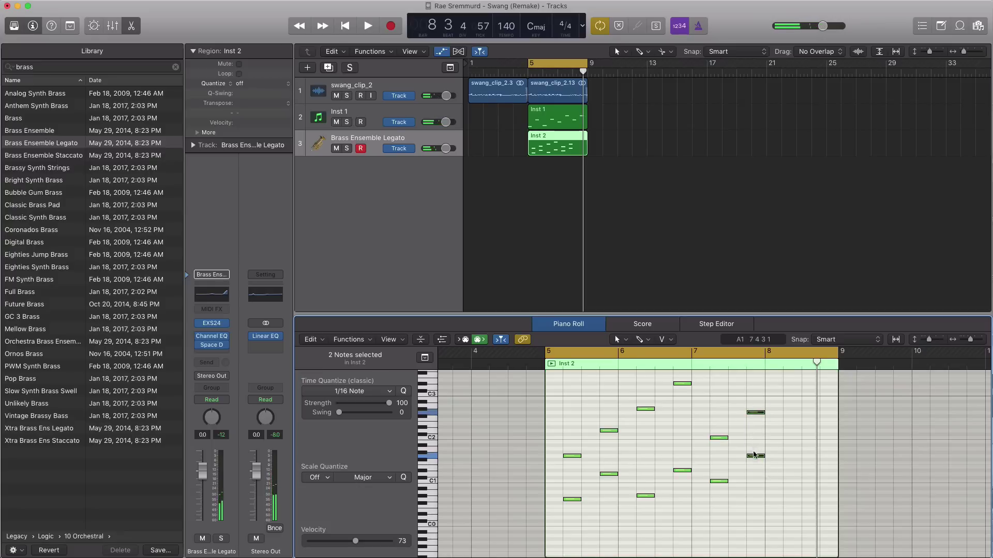
drag(754, 460, 794, 446)
key(space)
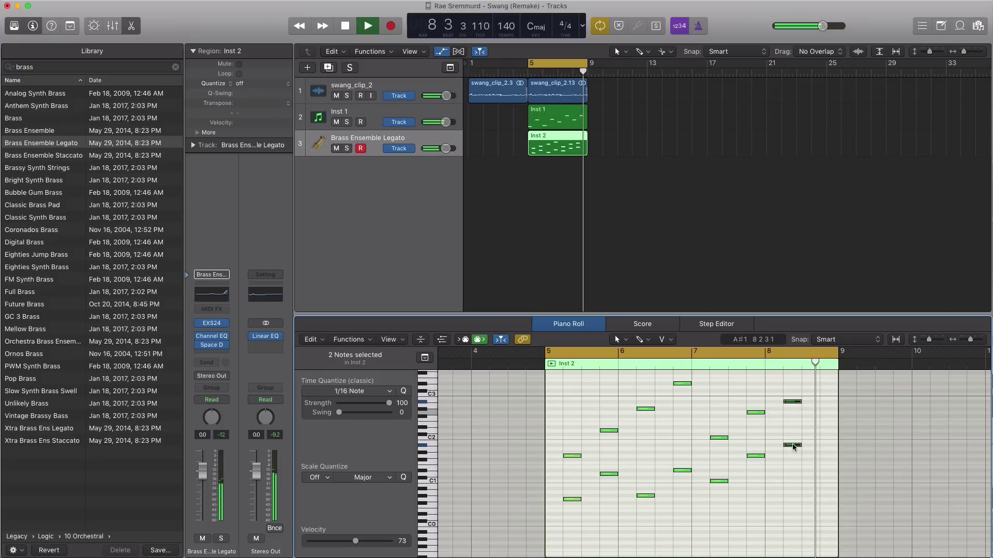
key(space)
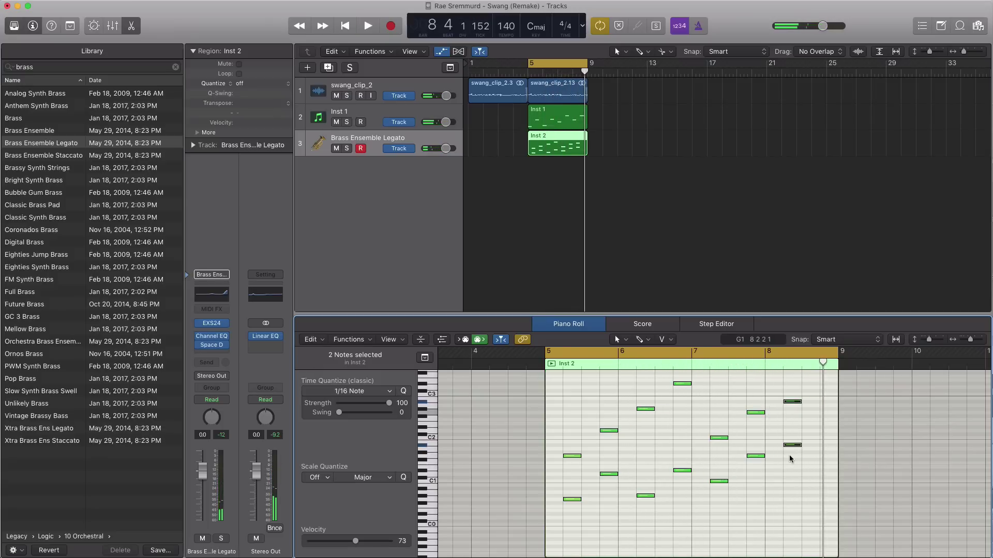
Copy the A#1 and A#2 pair to beat 4 of bar 8, pitched as G#1 and G#2, and check by playback
drag(792, 445, 829, 454)
key(space)
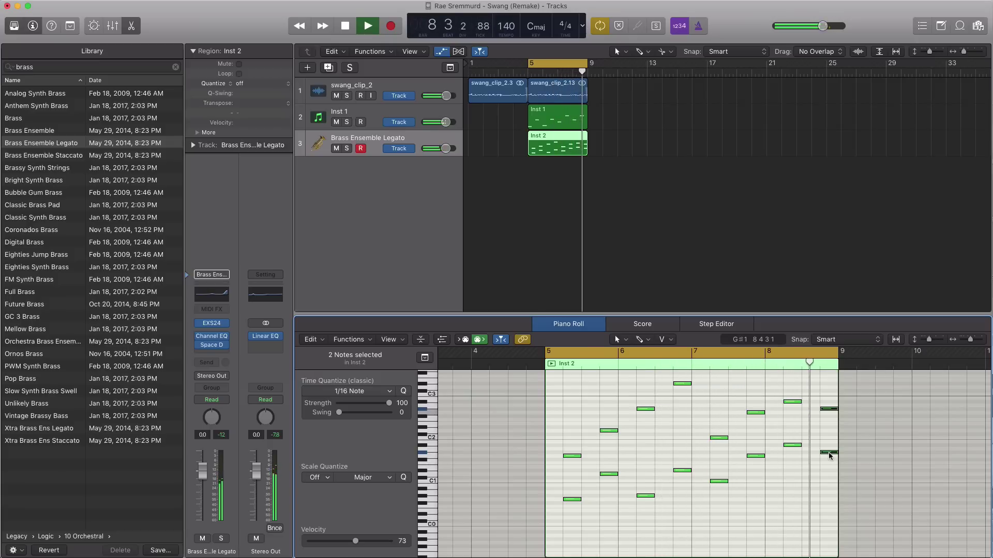
key(space)
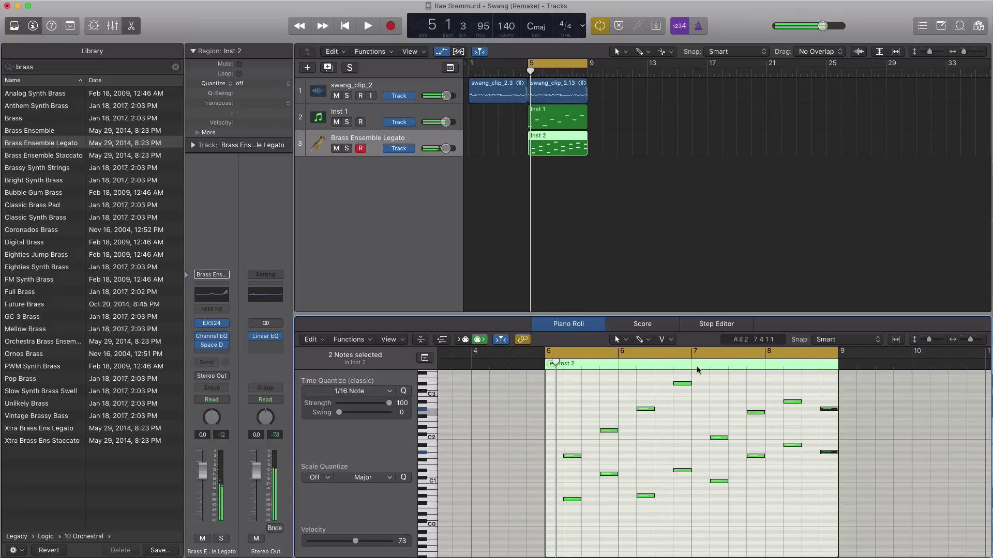
Solo the brass track, switch its sound to Brass Ensemble Staccato, and audition the part
click(346, 149)
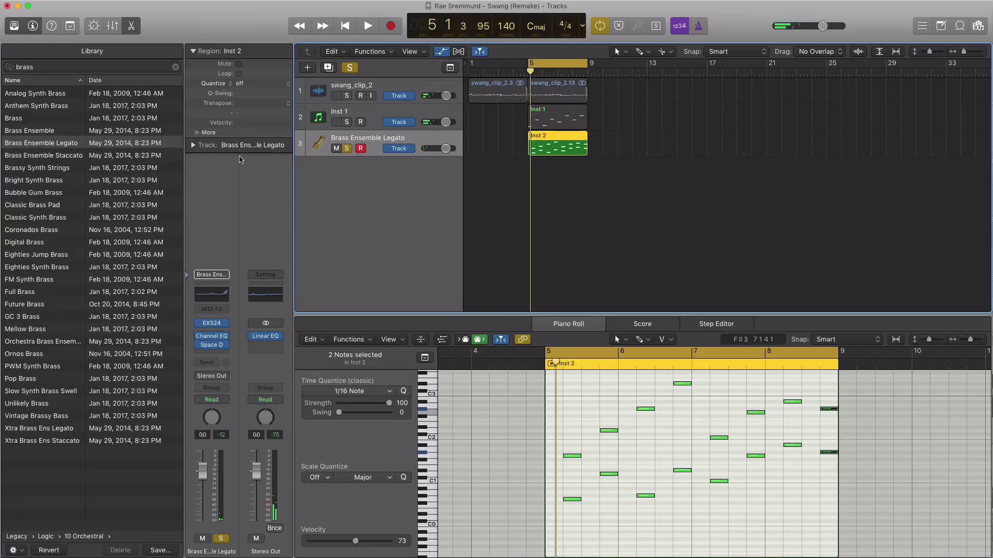
click(34, 161)
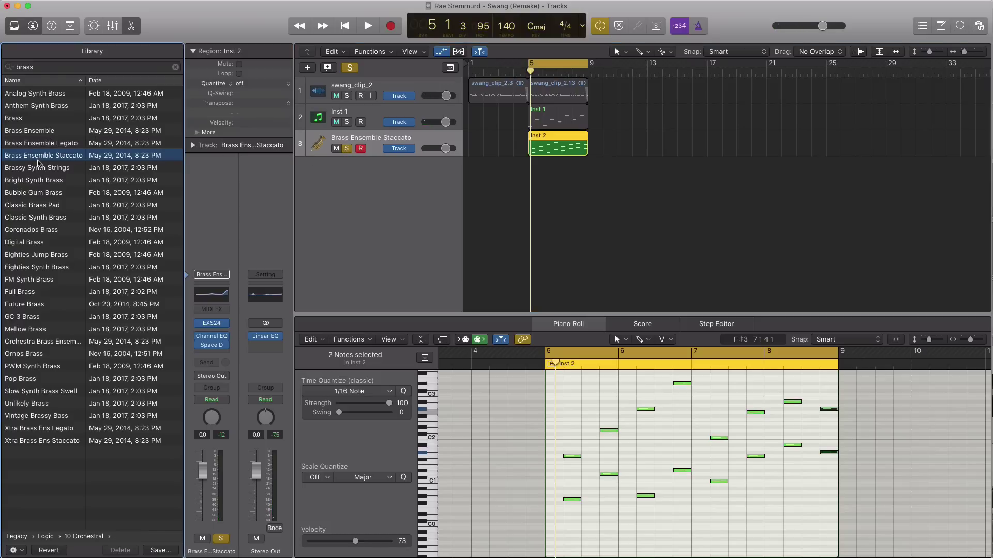
key(space)
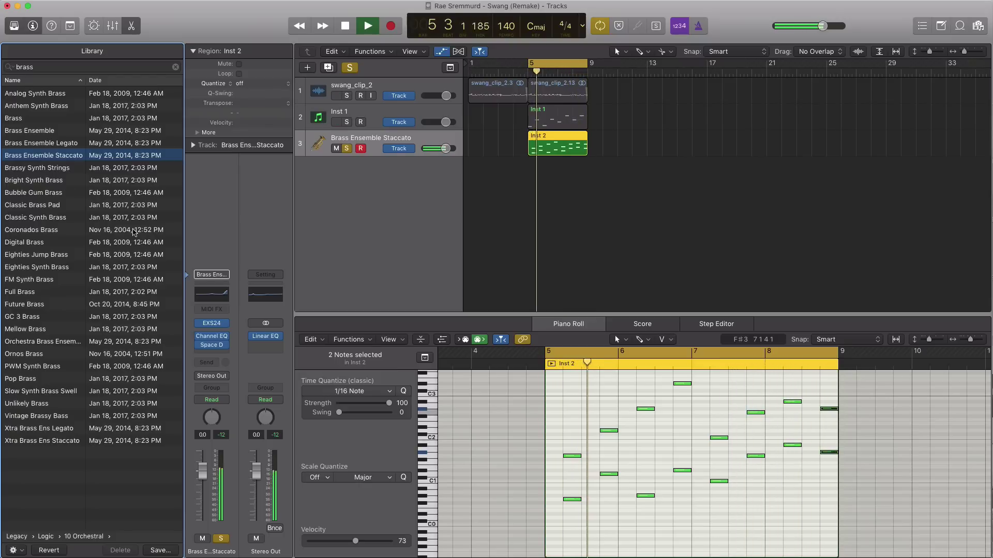
key(space)
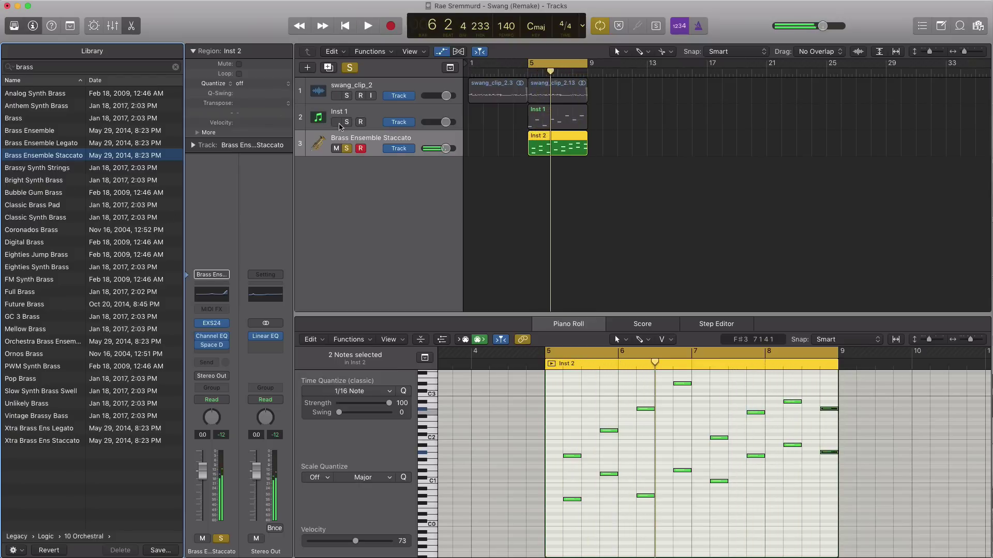
Solo Inst 1 together with the brass and lower the brass volume to -0.3 dB during playback
click(346, 122)
key(space)
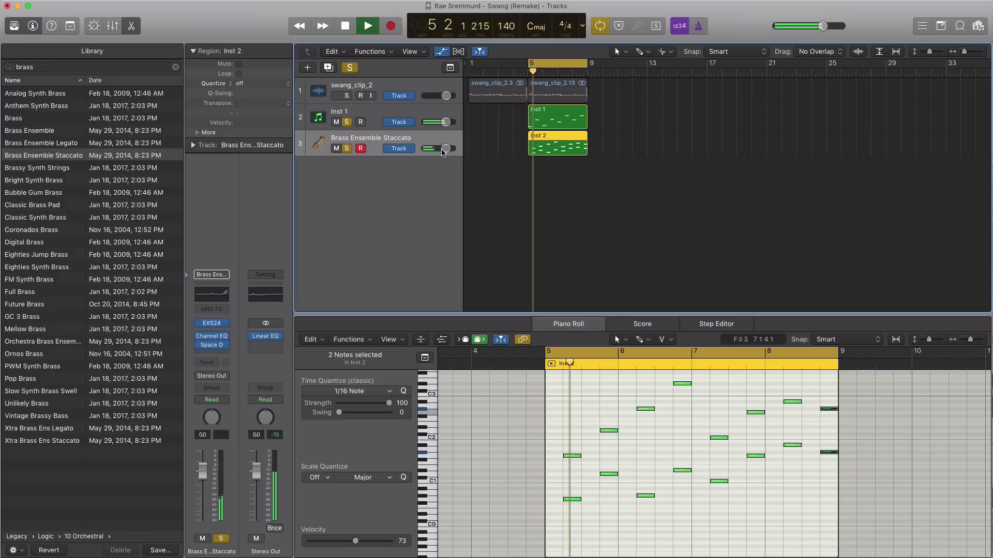
drag(447, 154, 445, 154)
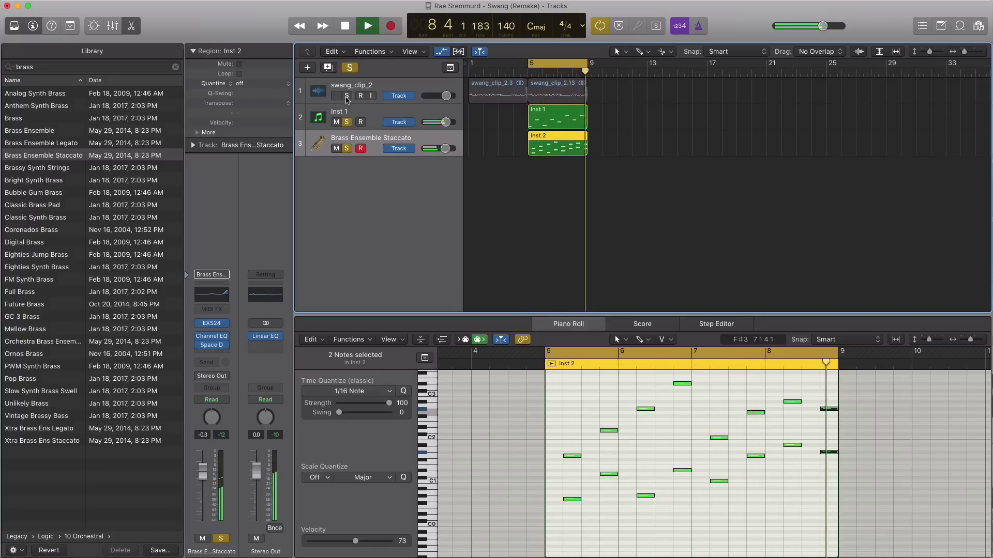
Solo swang_clip_2 as well and lower Inst 1 and the brass together, bringing the brass to -1.3 dB, while comparing by playback
click(336, 96)
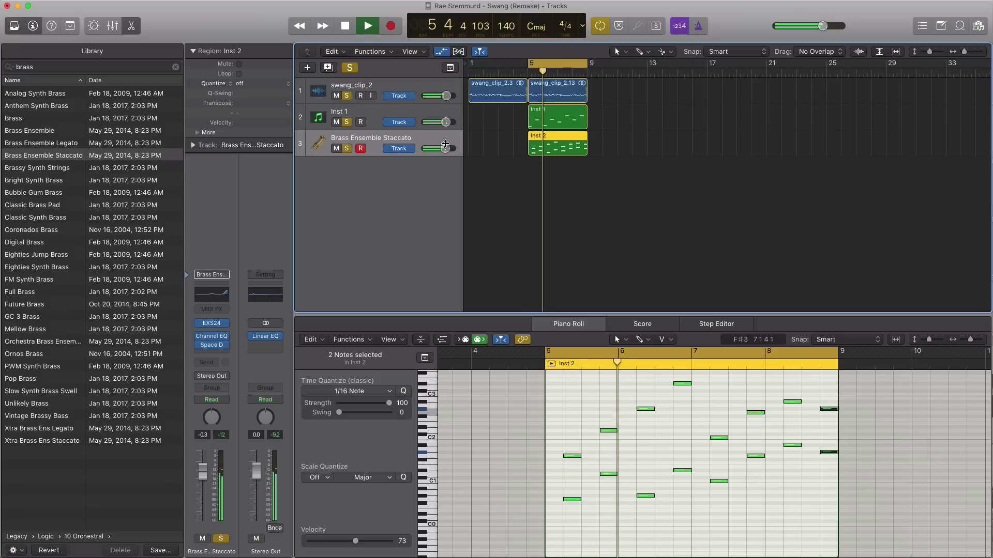
shift+click(430, 112)
drag(445, 122, 444, 122)
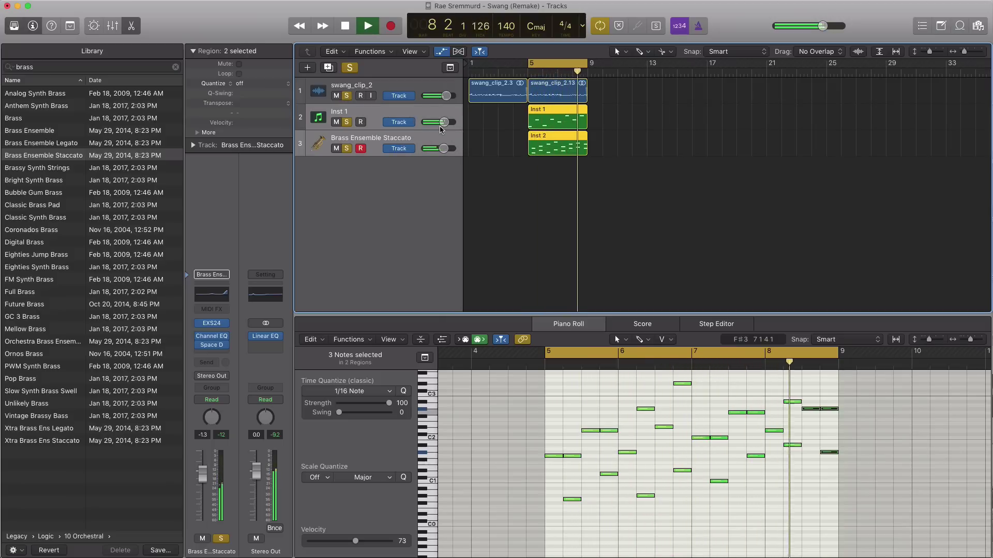
click(425, 188)
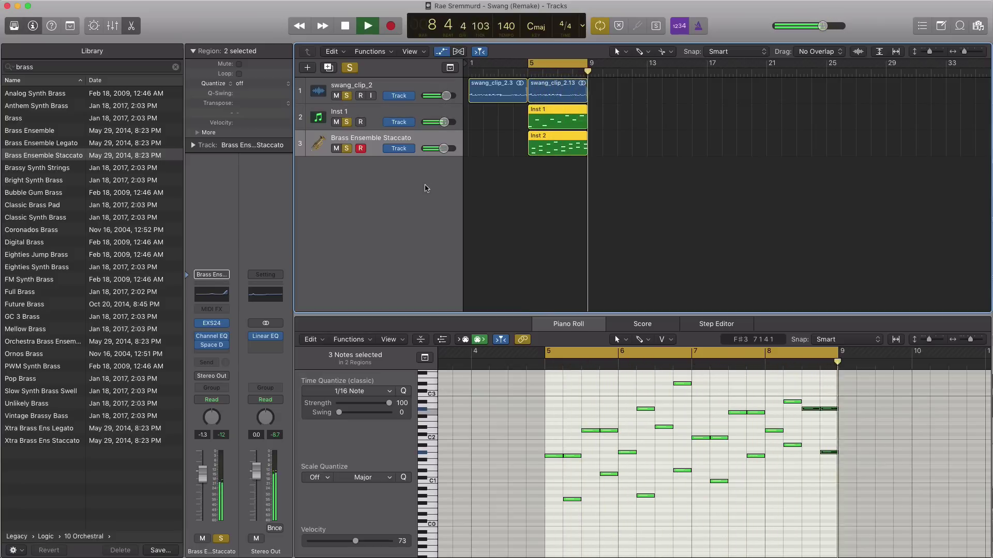
key(space)
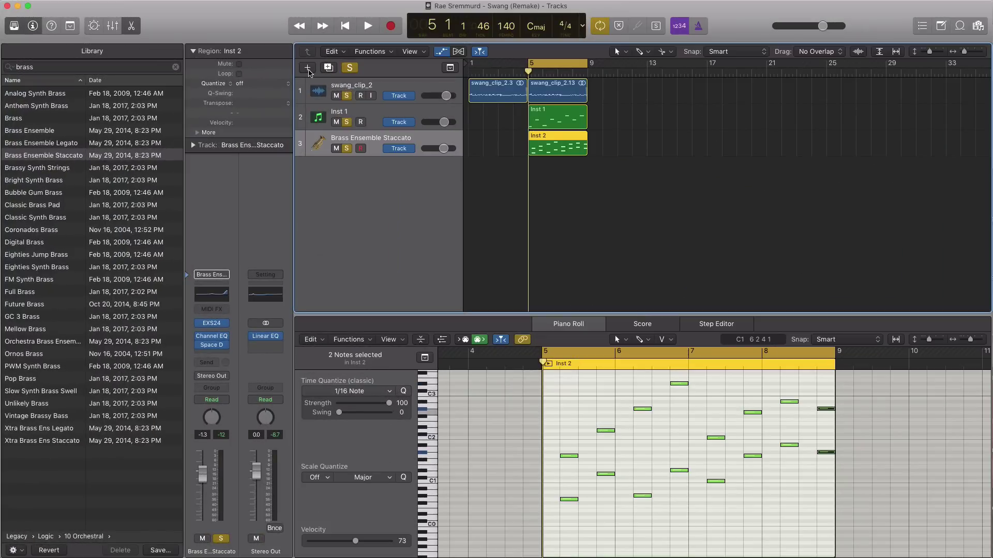
Create one new software instrument track and load the ES2 synthesizer on it in stereo
click(308, 68)
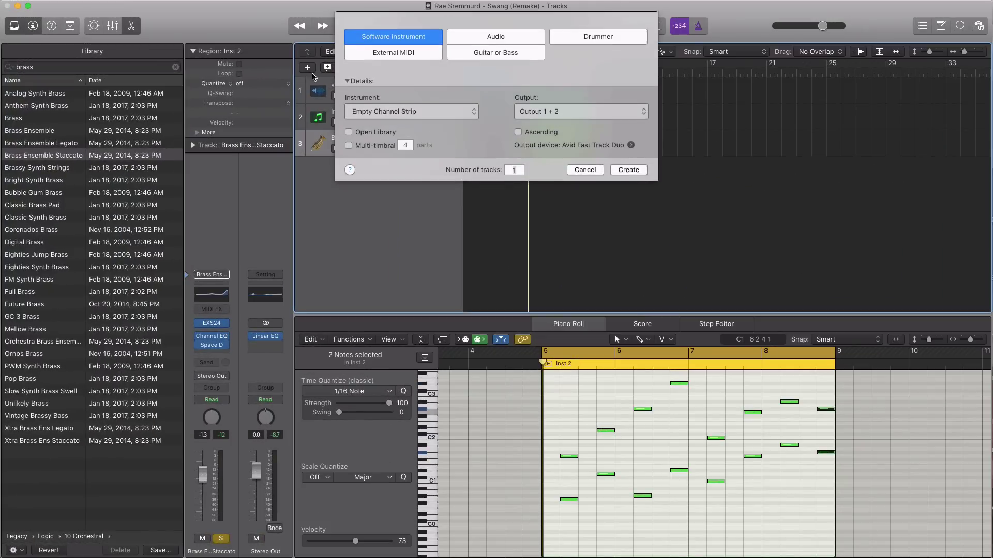
click(628, 169)
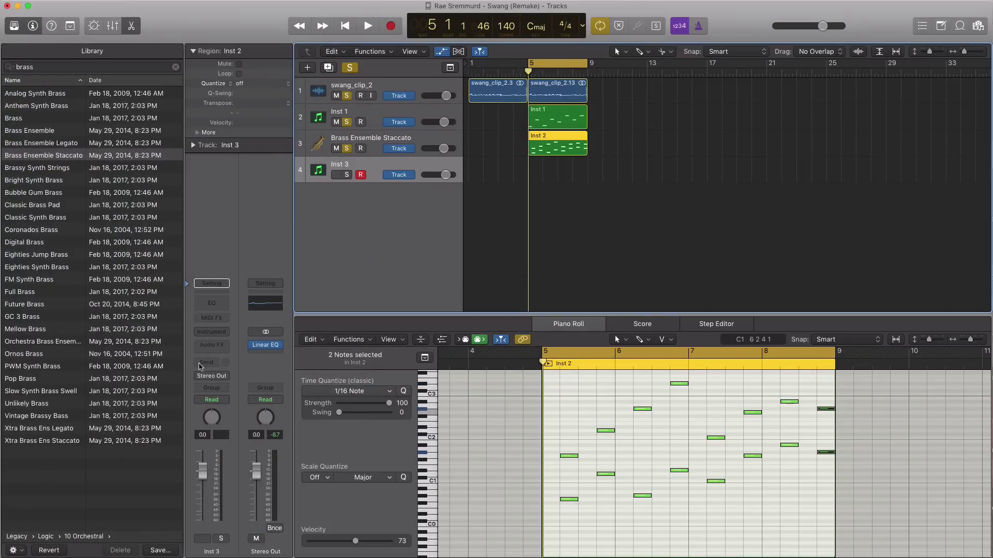
click(212, 328)
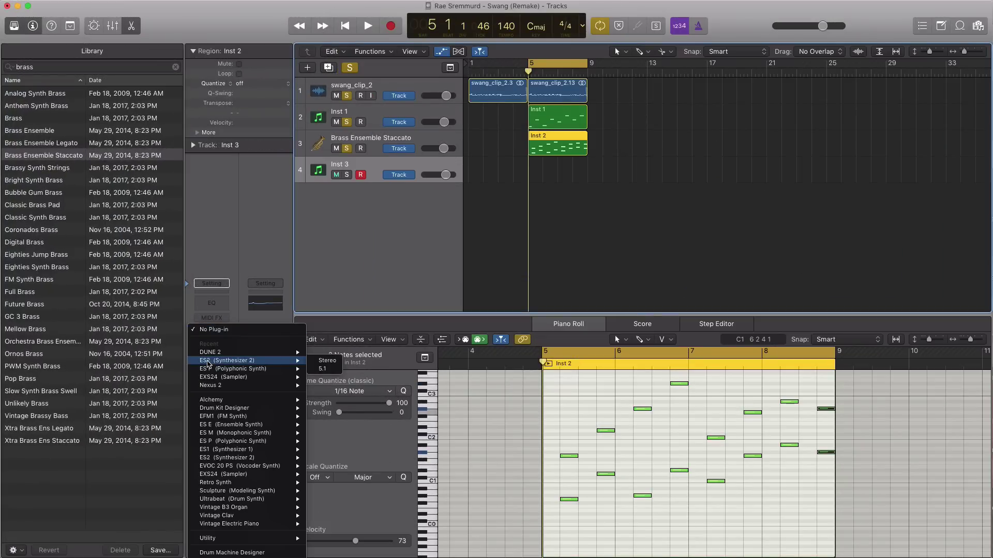
mouse_move(238, 527)
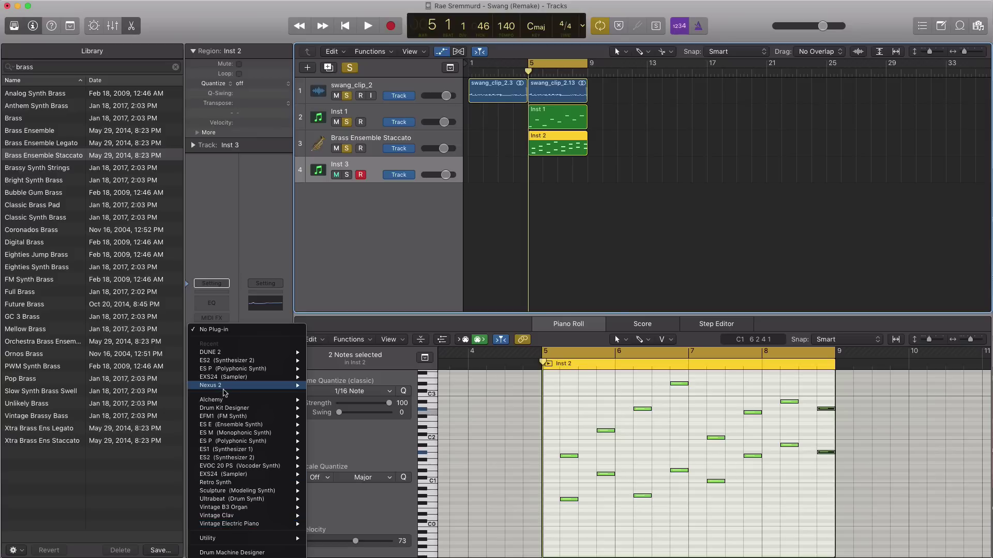
mouse_move(227, 362)
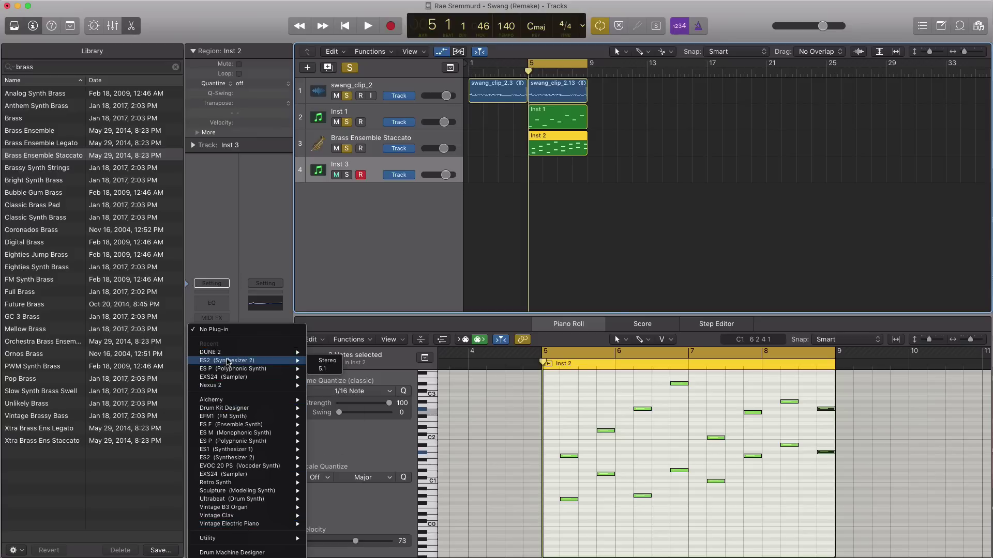
click(326, 361)
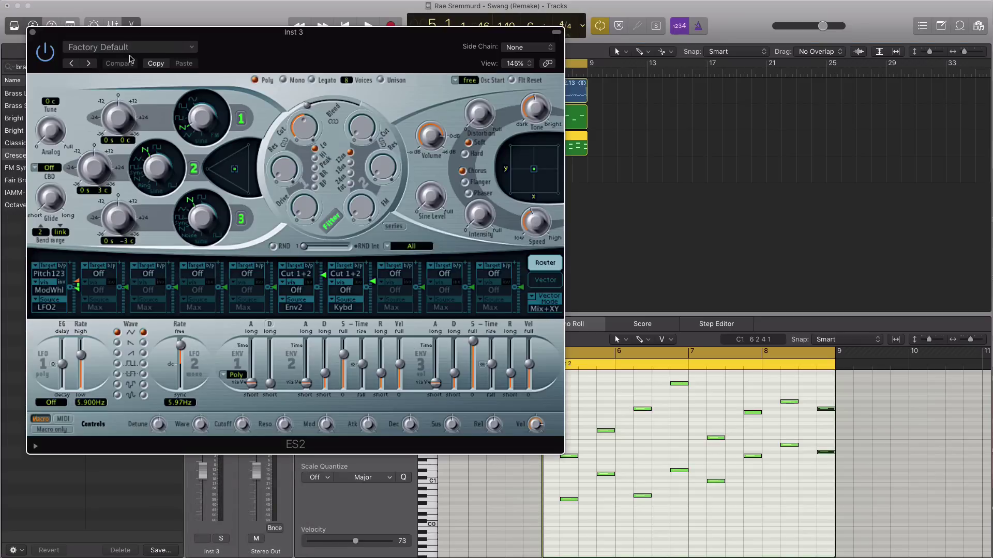
Load the 808 preset in ES2 and create an empty one-bar region at bar 5 on the 808 track
click(132, 49)
click(105, 205)
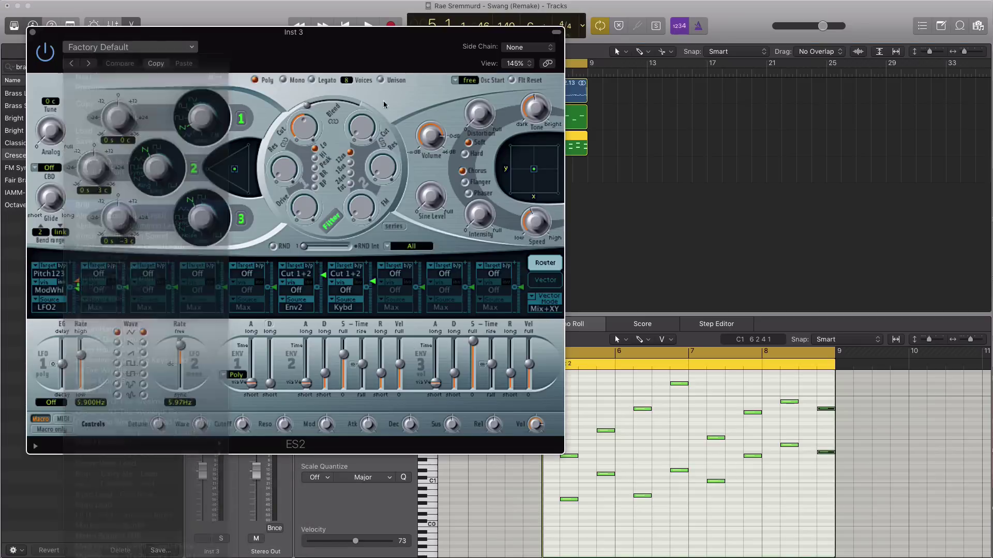
drag(300, 32, 535, 69)
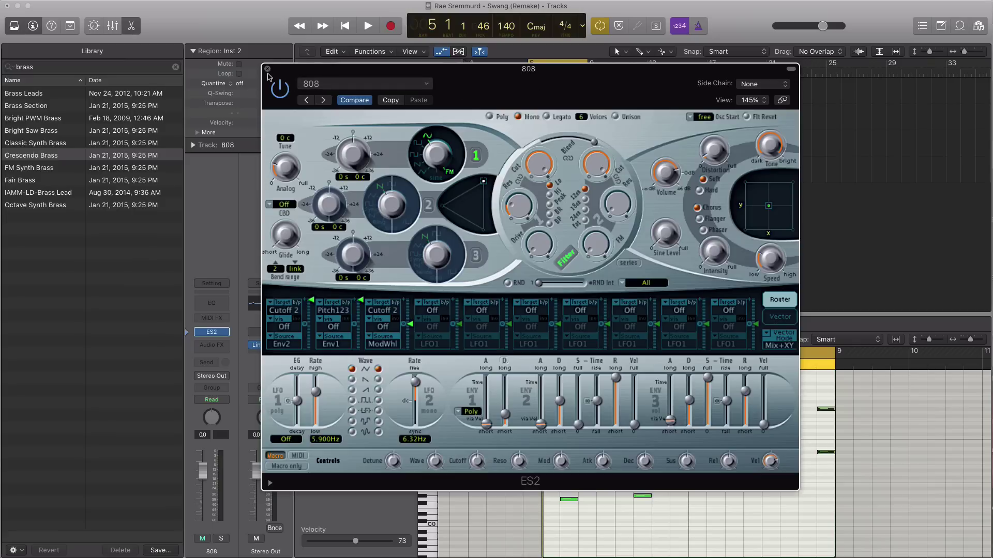
click(267, 69)
click(533, 176)
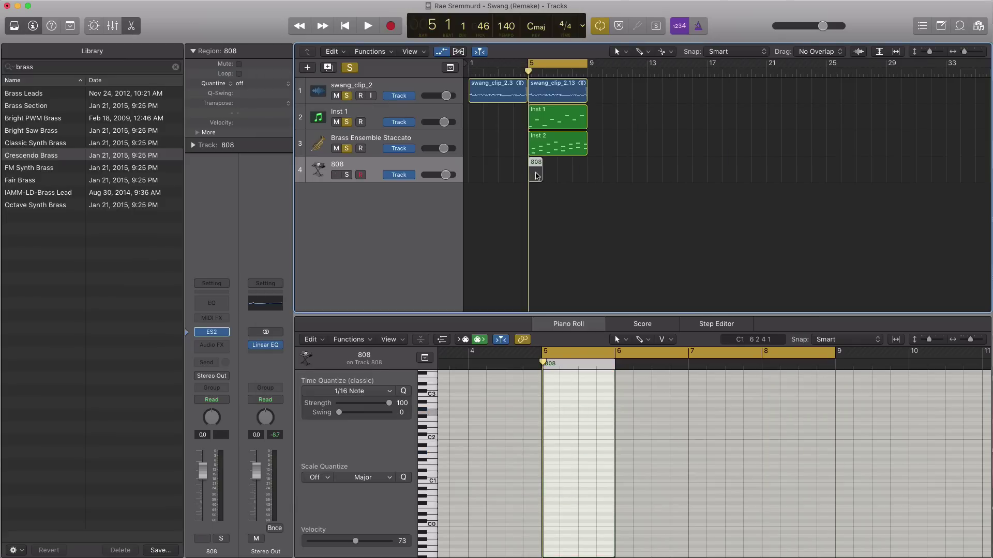
Place the 808 region at bar 9 with a four-bar length, and copy the bar 5 clip, Inst 1 and brass regions to bar 9
drag(536, 177, 646, 179)
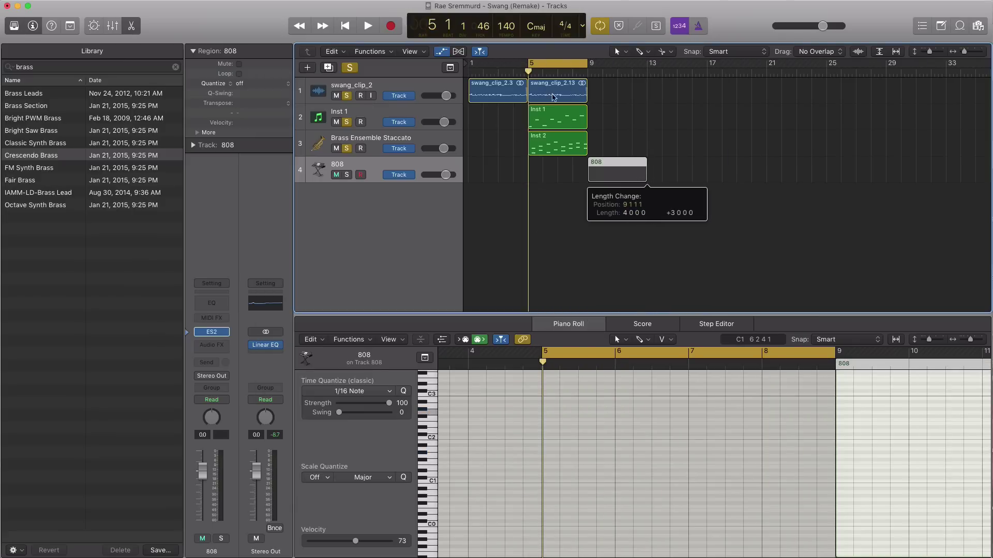
drag(598, 114, 567, 99)
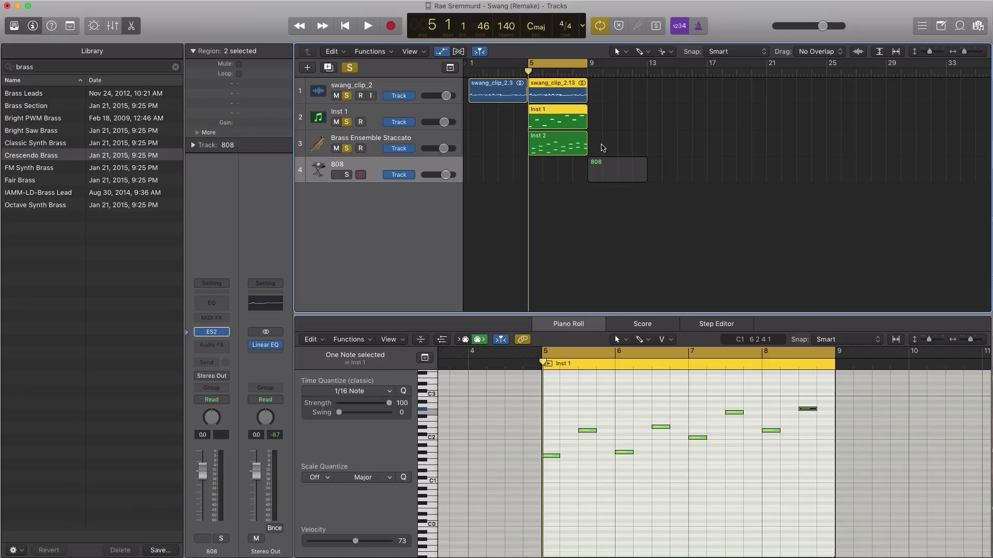
drag(601, 145, 626, 120)
click(610, 122)
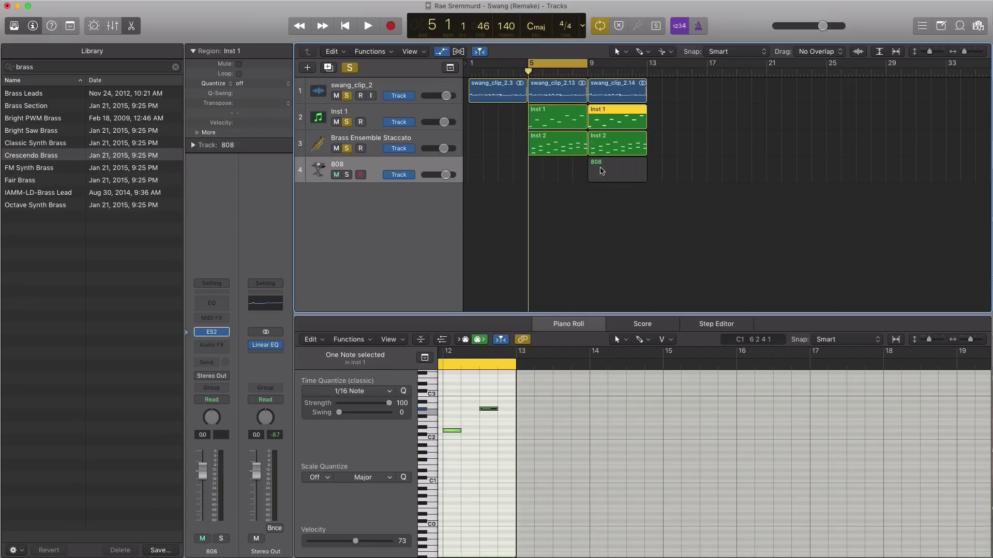
Set the cycle range to bars 9 to 13 and play the Inst 1 melody soloed
drag(560, 64, 617, 66)
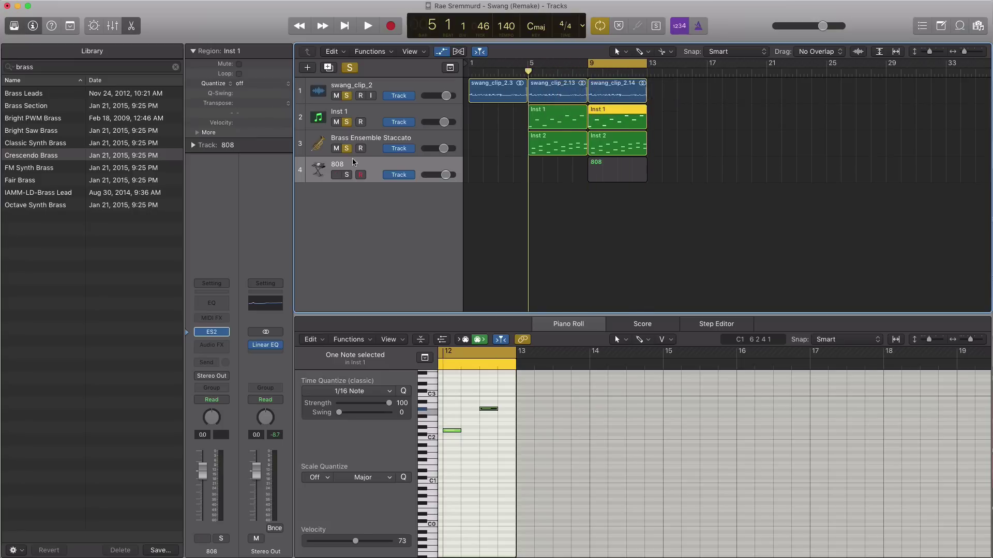
click(369, 118)
click(347, 122)
key(space)
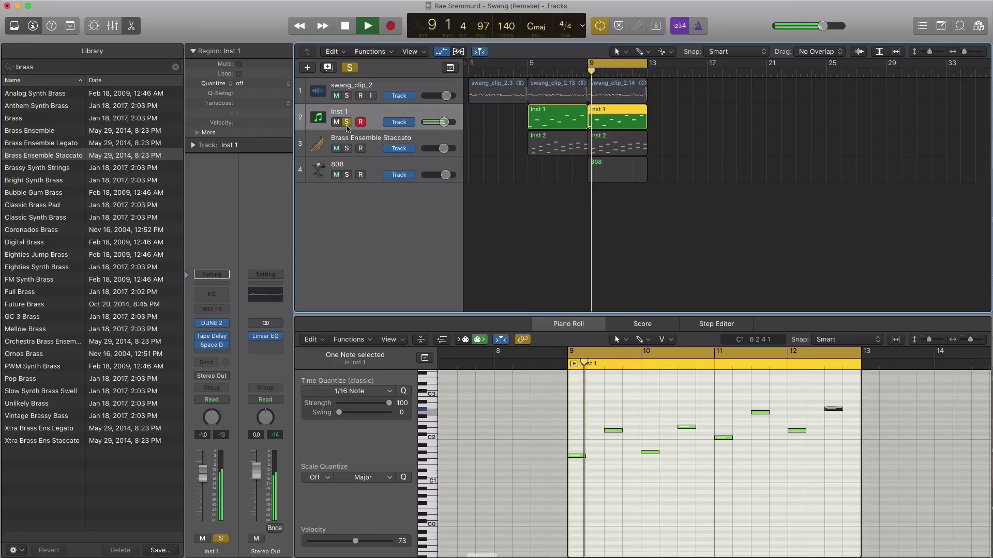
key(space)
Transpose all eight notes in the bar 9 Inst 1 region up one octave and audition the melody
click(790, 497)
key(super+a)
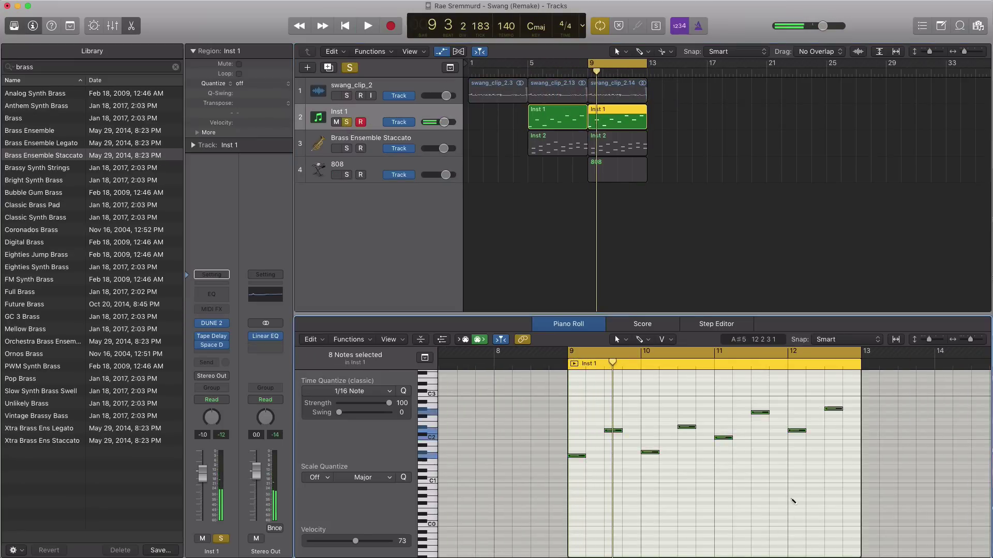
key(alt+shift+Up)
key(space)
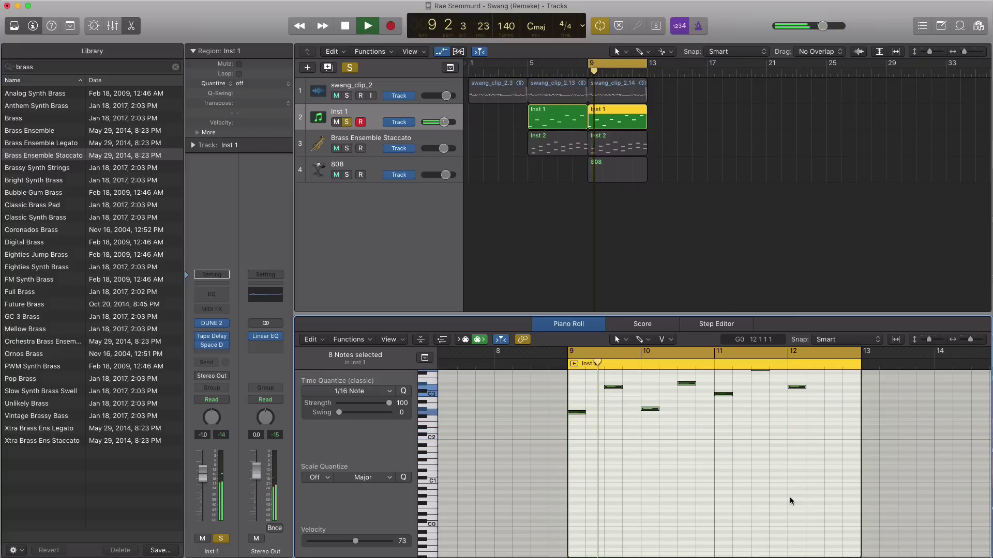
key(space)
key(space)
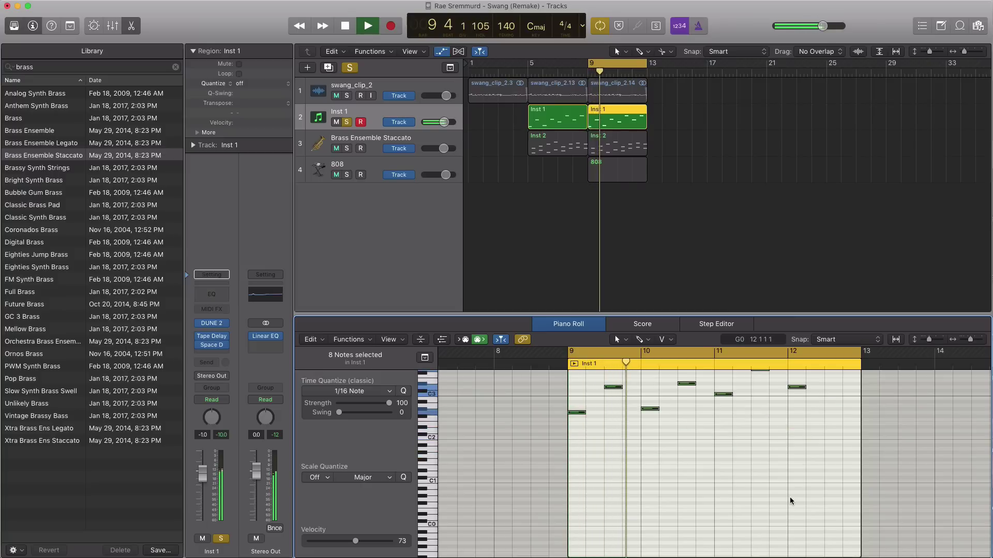
key(space)
key(space)
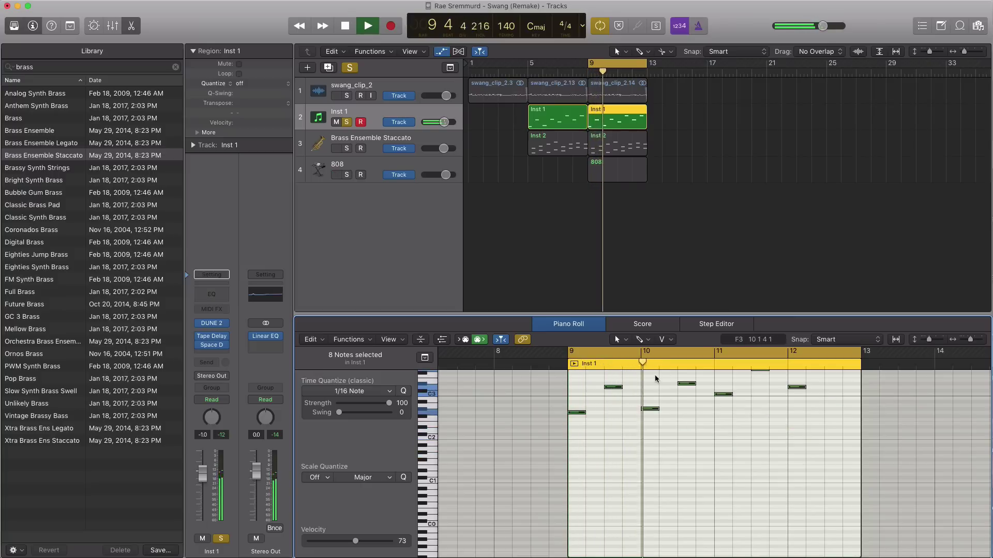
Compare the melody and brass with swang_clip_2 soloed, raise the clip's volume to +2.1 dB, and clear all solos
click(347, 148)
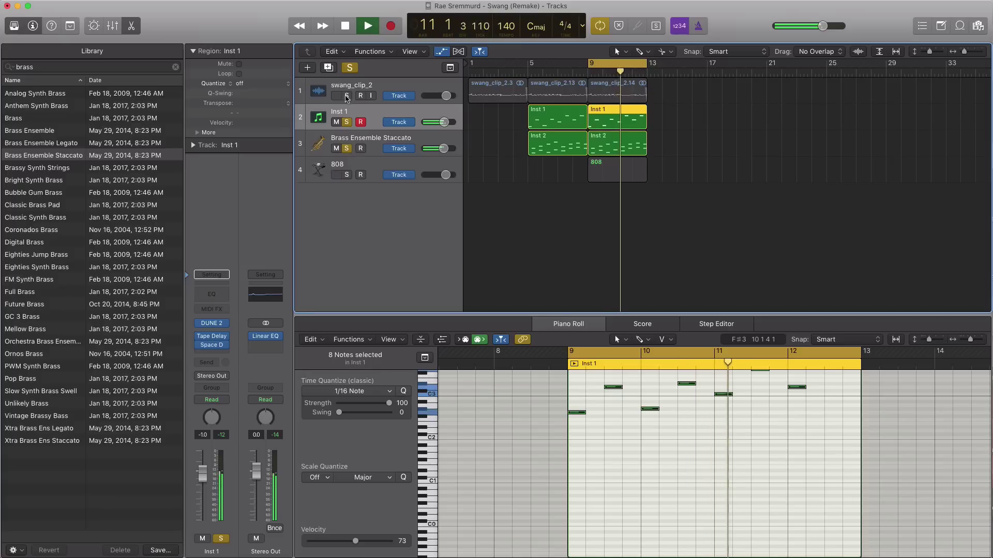
click(346, 96)
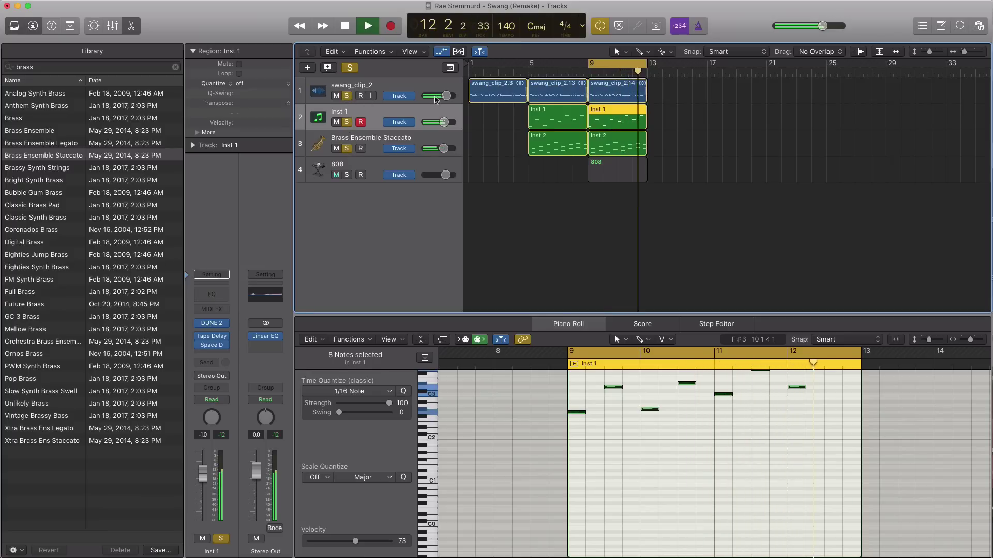
drag(436, 100, 439, 99)
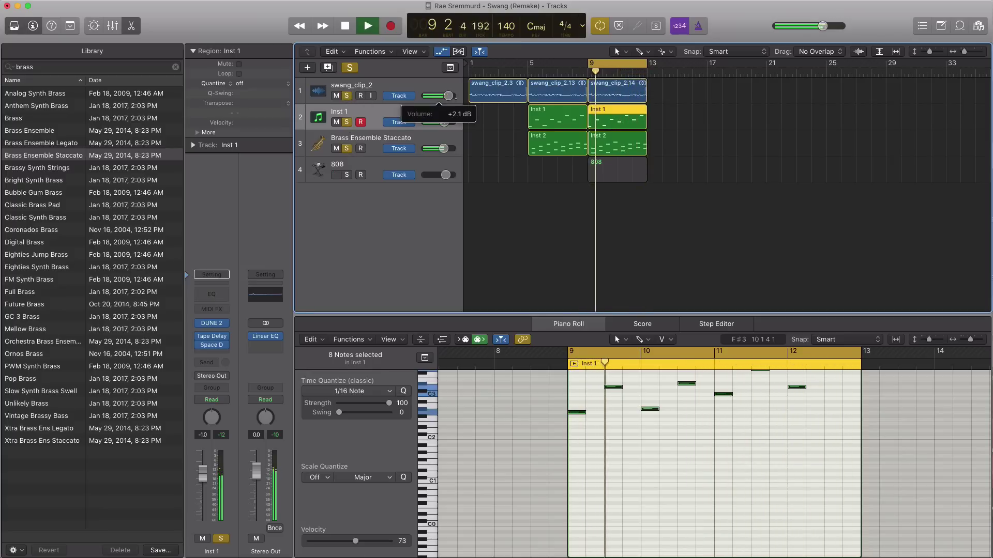
alt+click(346, 122)
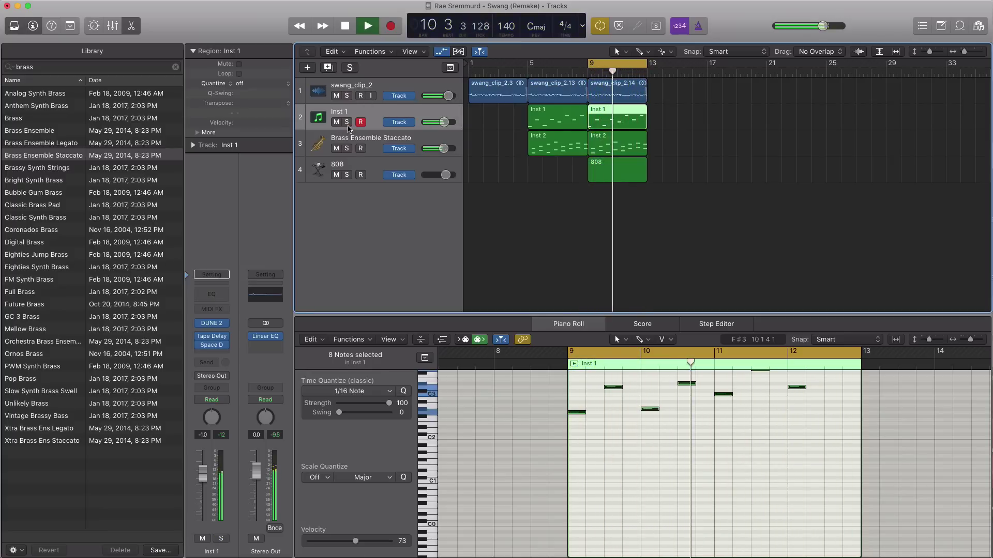
key(space)
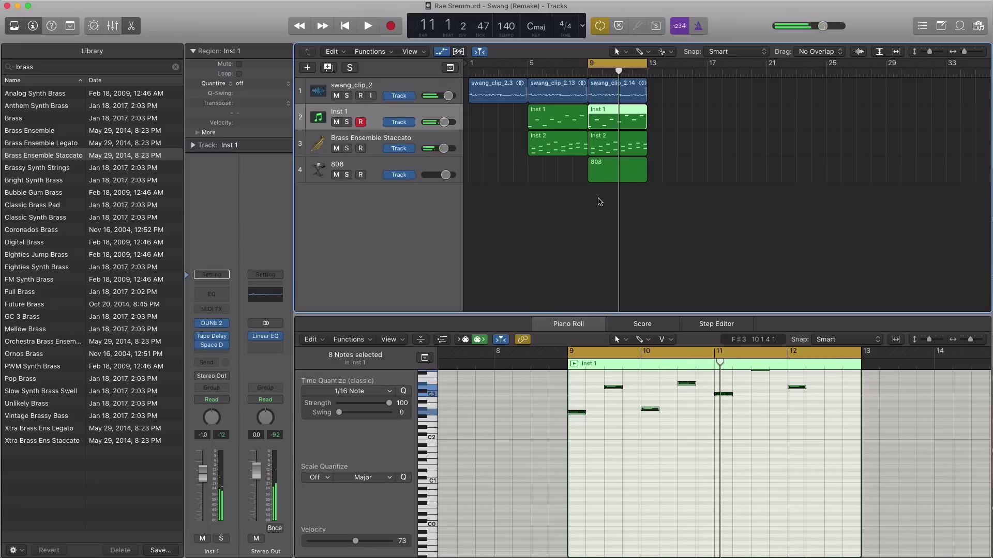
Fill bars 9 and 10 of the 808 region with three consecutive G0 notes lasting three, two and three beats
click(608, 180)
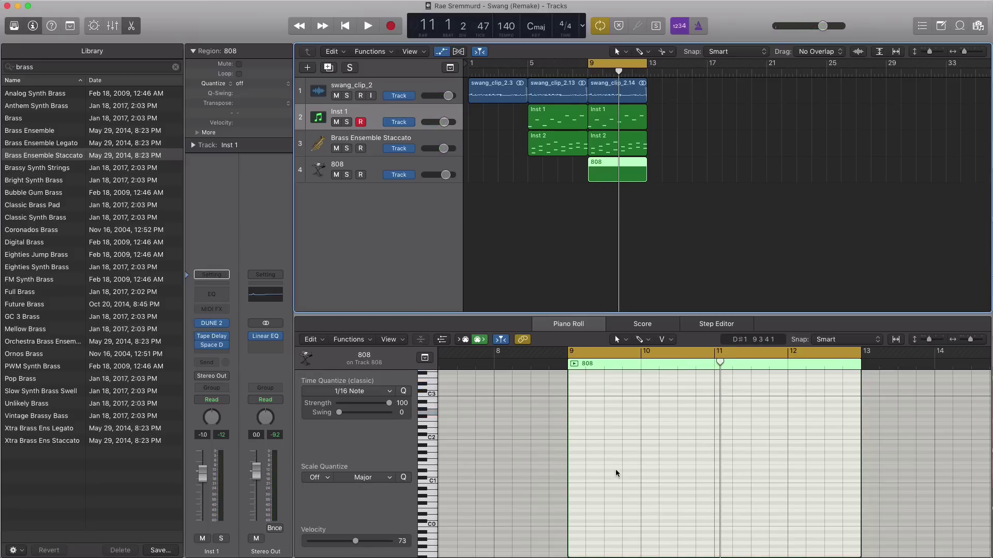
scroll(616, 473, down, 2)
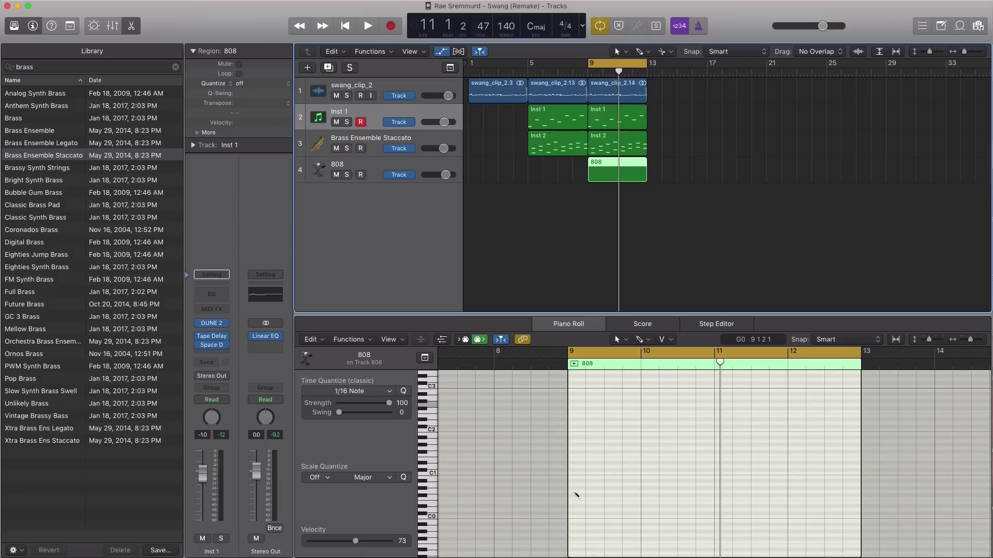
click(573, 492)
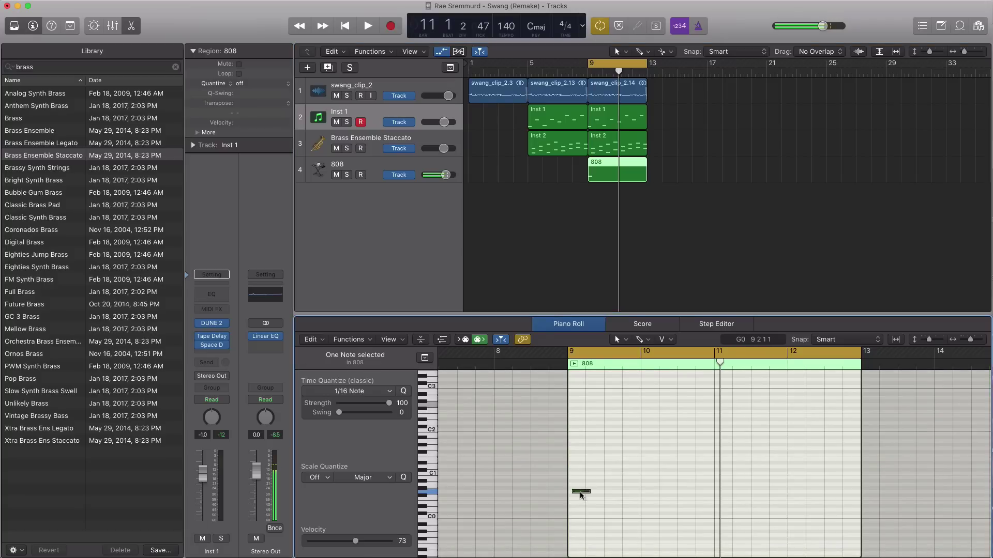
click(580, 492)
drag(582, 491, 631, 495)
click(627, 492)
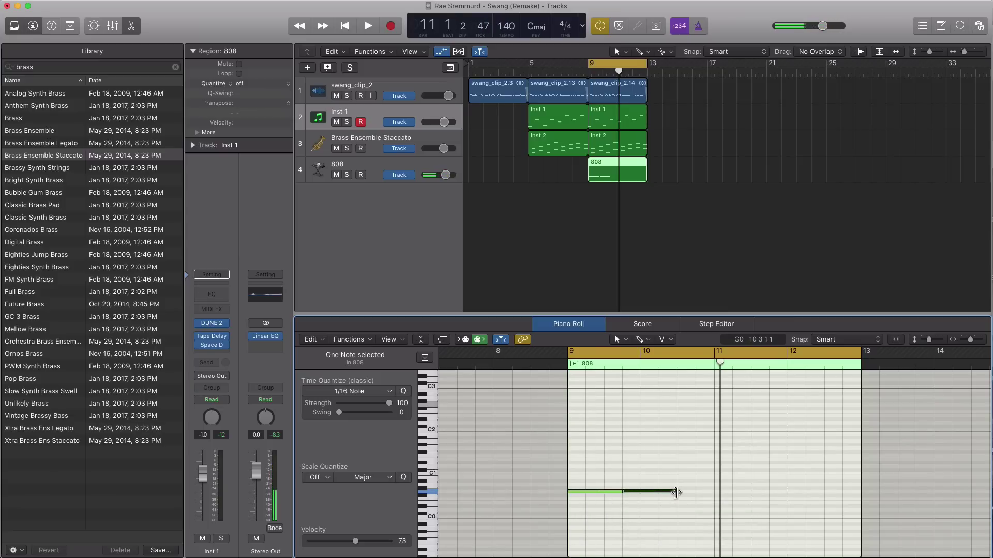
drag(676, 492, 712, 493)
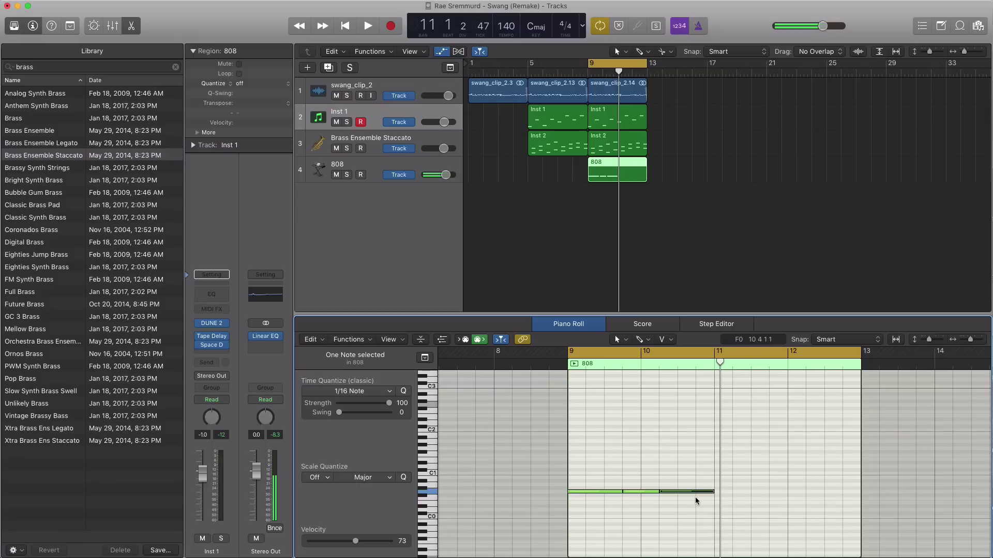
Continue the 808 line through bars 11 and 12 with G0 notes of three, two and three beats, checking it by playback
super+click(720, 488)
drag(729, 490, 729, 493)
key(space)
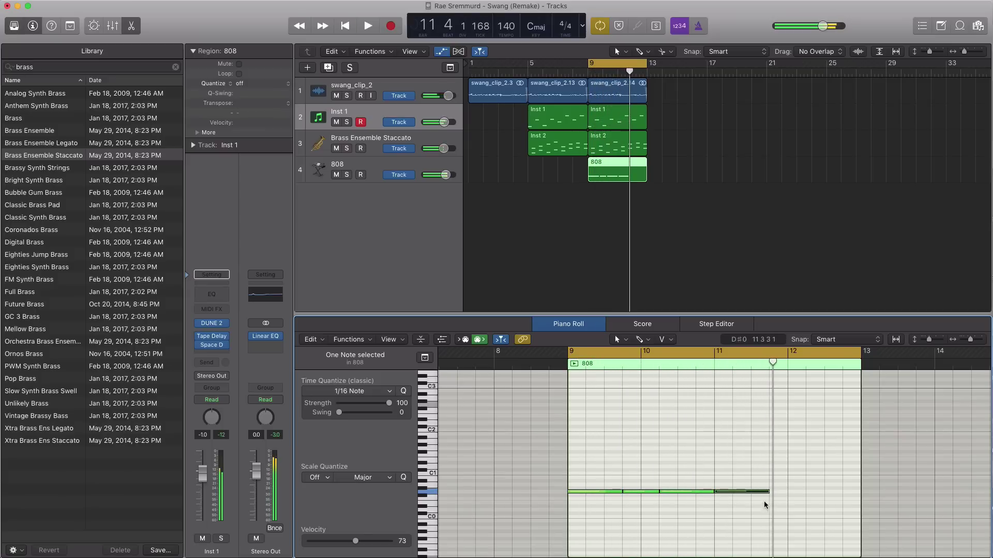
key(space)
key(super+r)
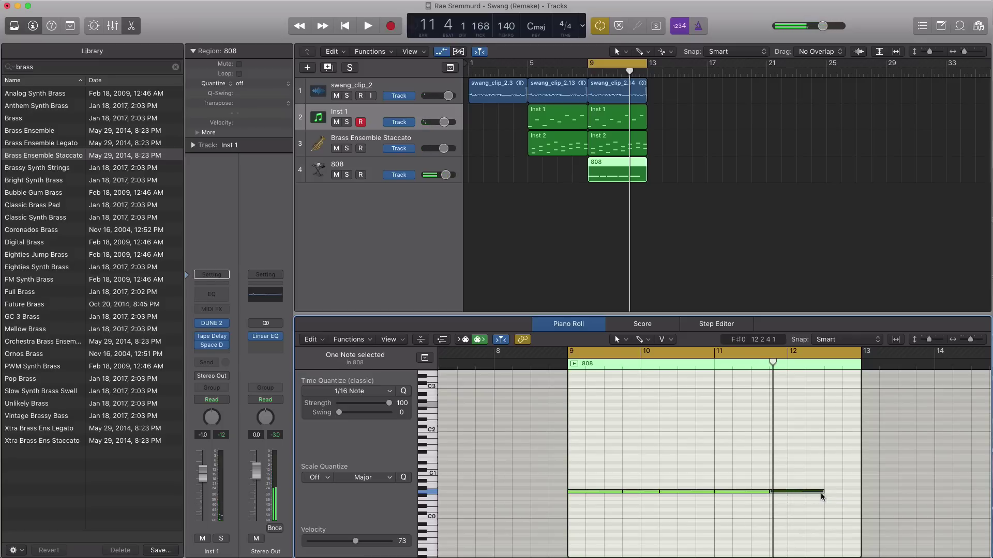
drag(820, 493, 803, 495)
super+click(812, 492)
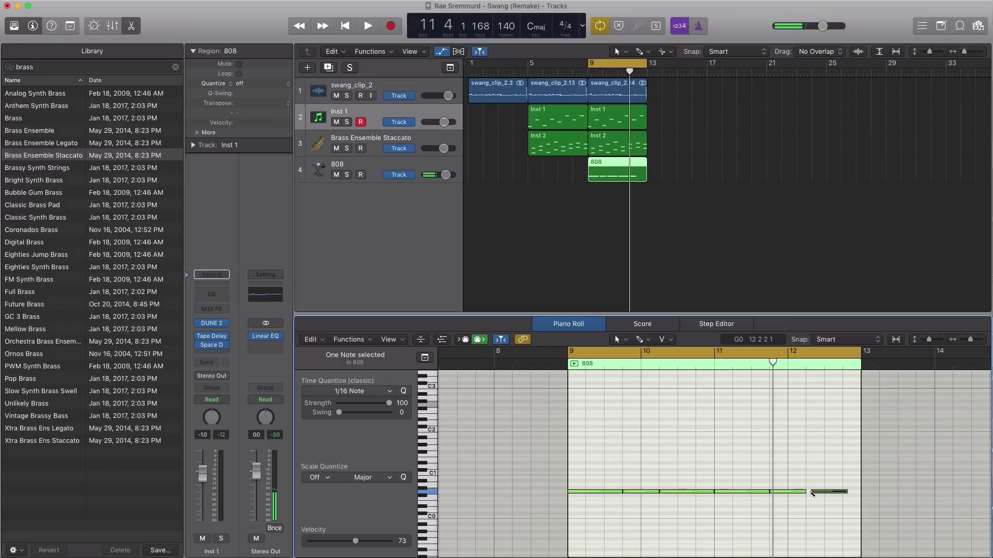
drag(818, 494, 857, 496)
key(space)
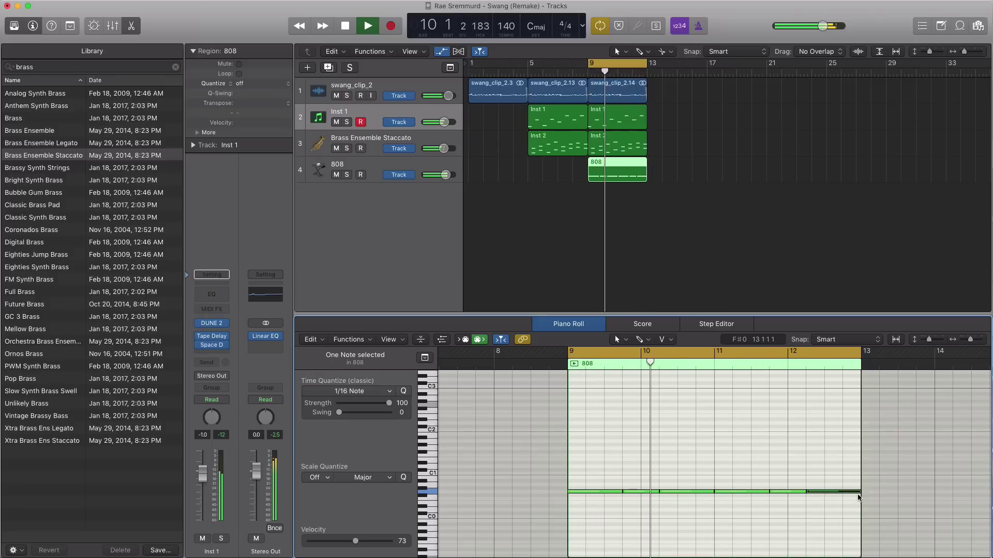
key(space)
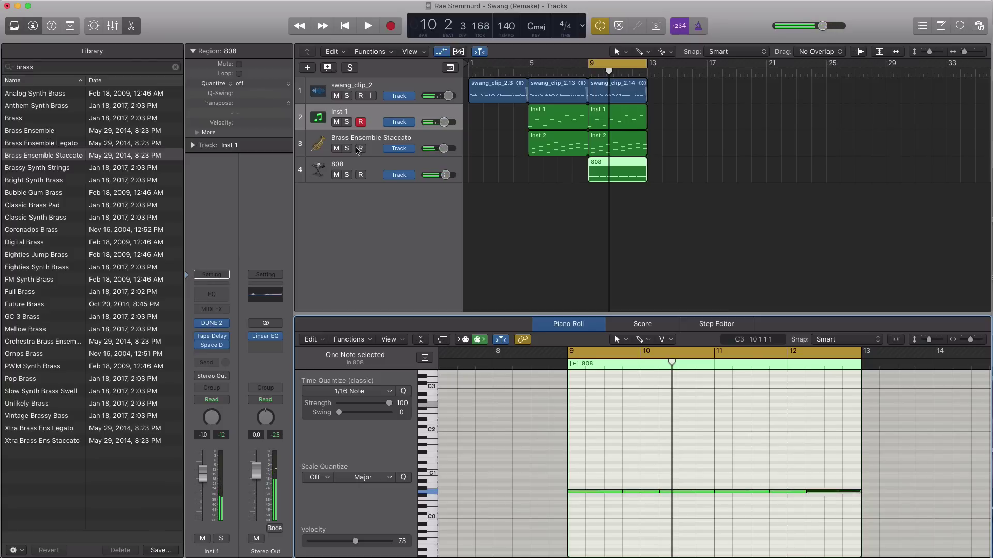
Open the ES2 on the 808 track and adjust its Distortion amount slightly, auditioning the sound before and after
click(374, 166)
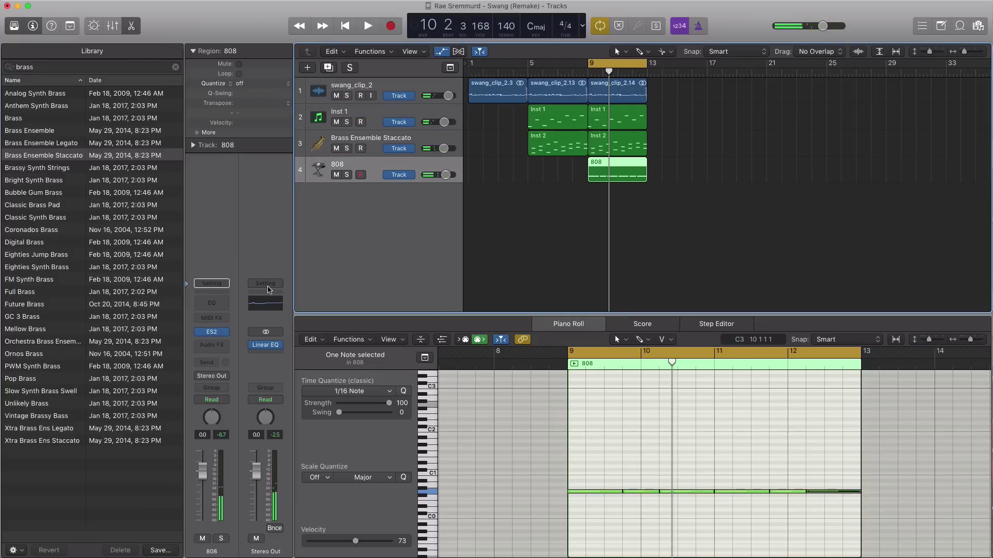
click(212, 332)
key(space)
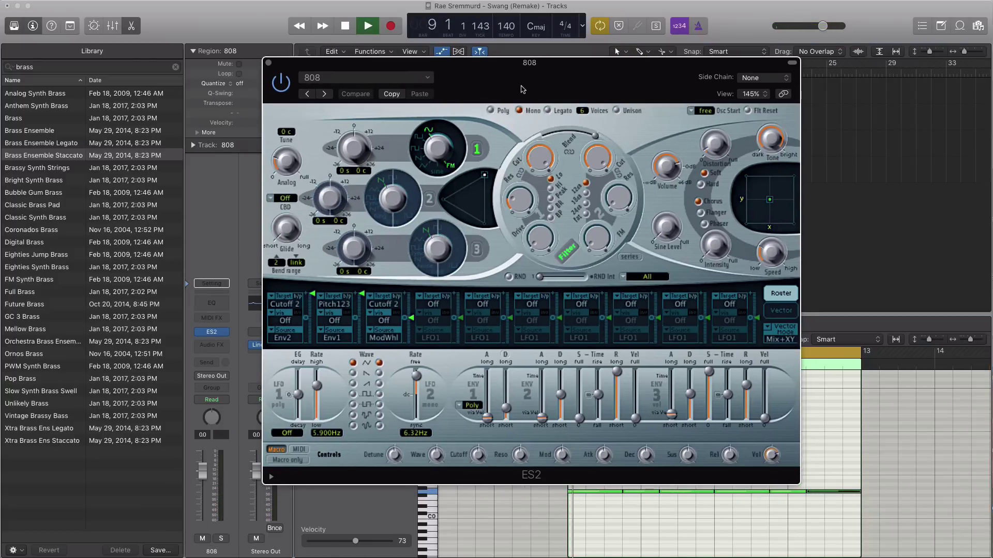
key(space)
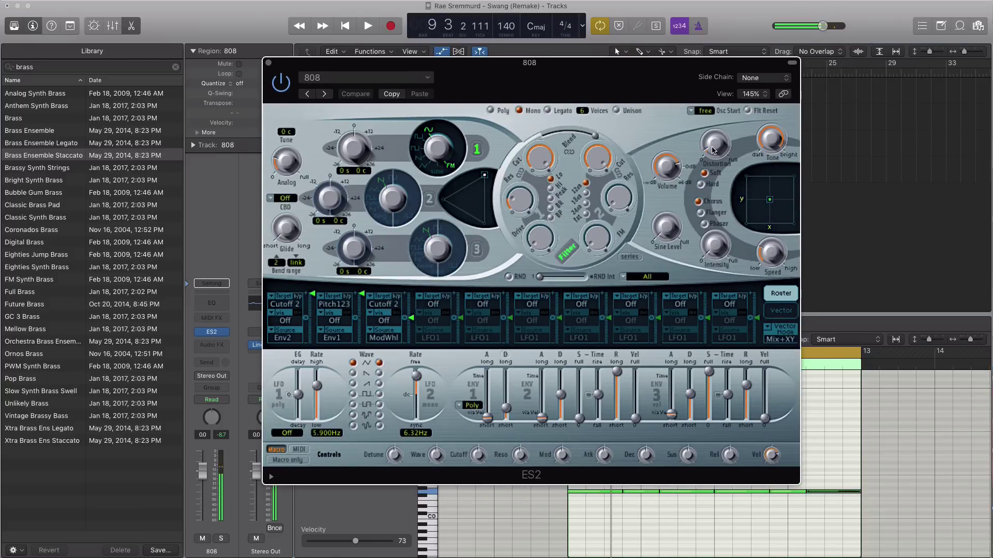
drag(713, 150, 704, 127)
key(space)
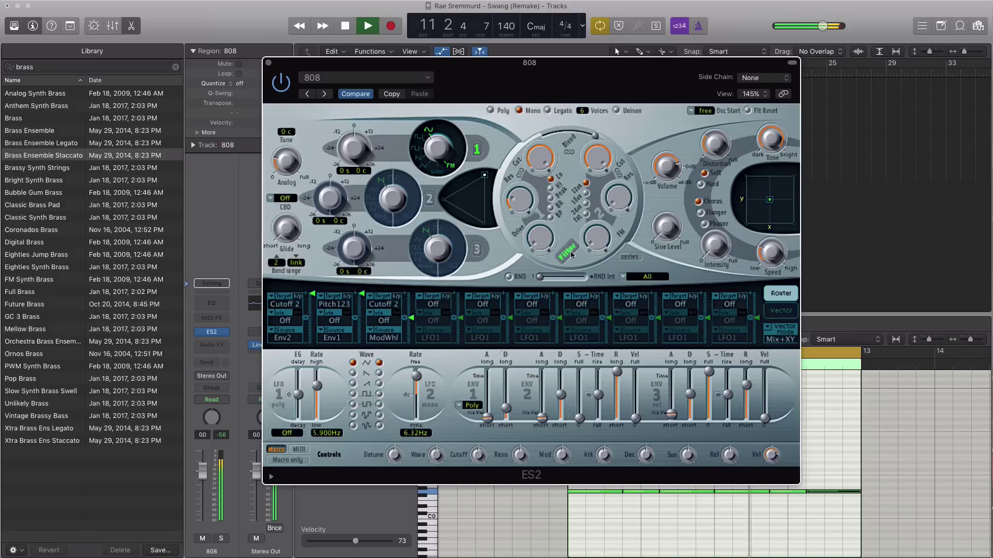
Raise the first filter's Drive slightly in ES2 while auditioning the 808 in the loop
key(space)
key(space)
mouse_move(528, 232)
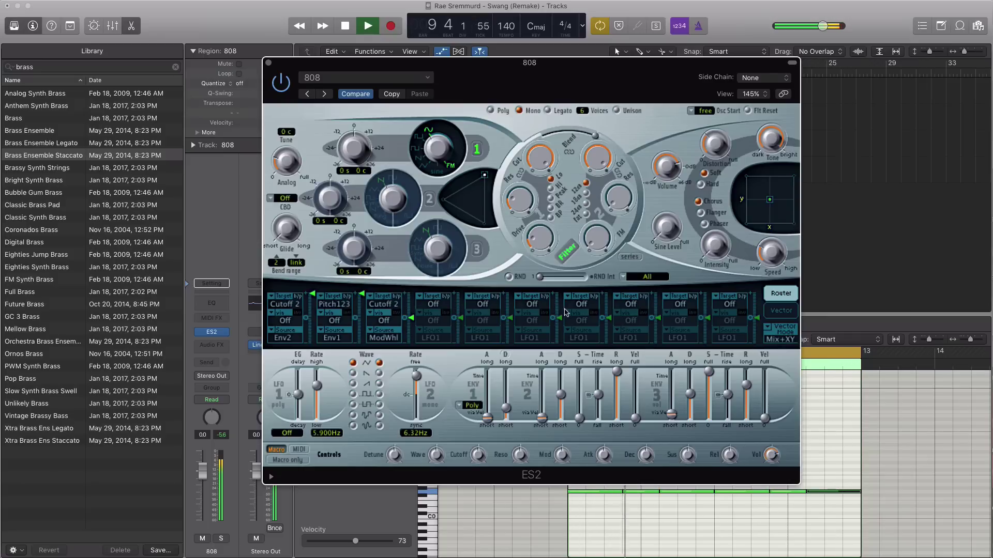
key(space)
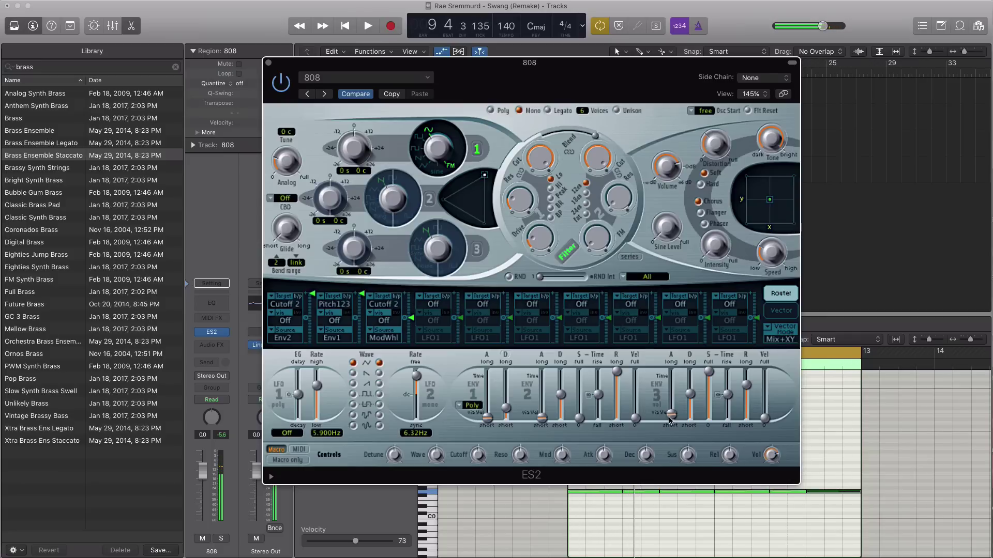
Shape ES2's Envelope 3 with a slightly longer attack, lower sustain and shorter release, checking each change by playback
mouse_move(670, 419)
key(space)
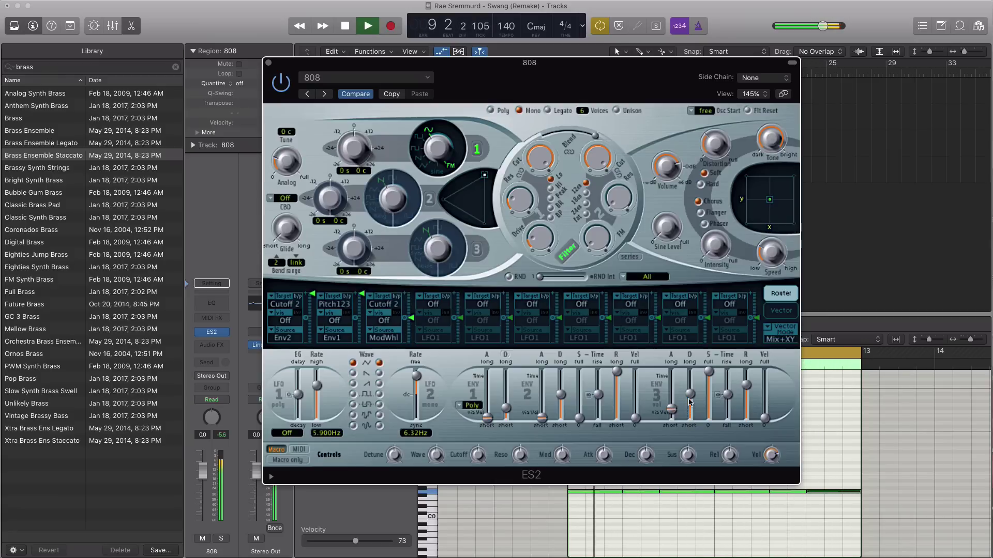
key(space)
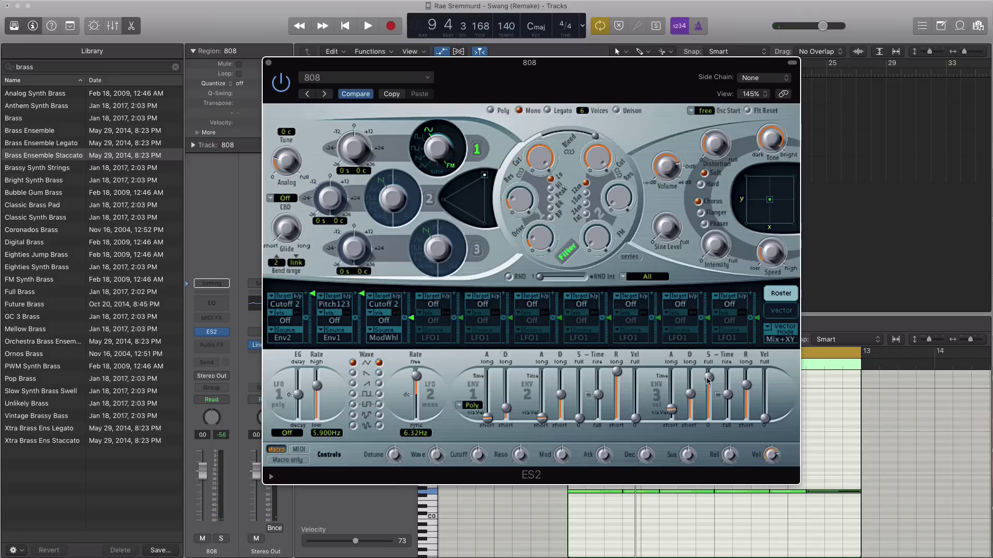
key(space)
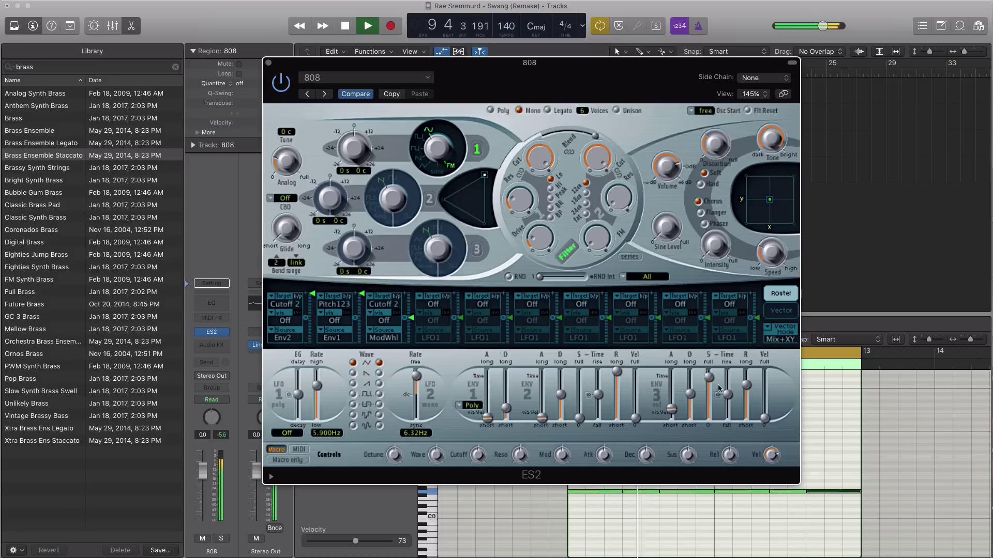
key(space)
mouse_move(746, 388)
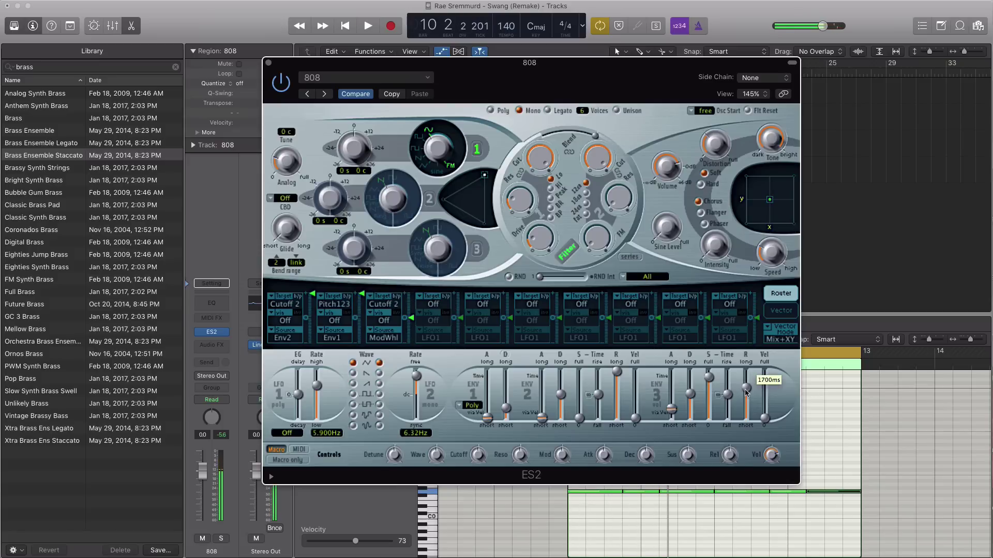
key(space)
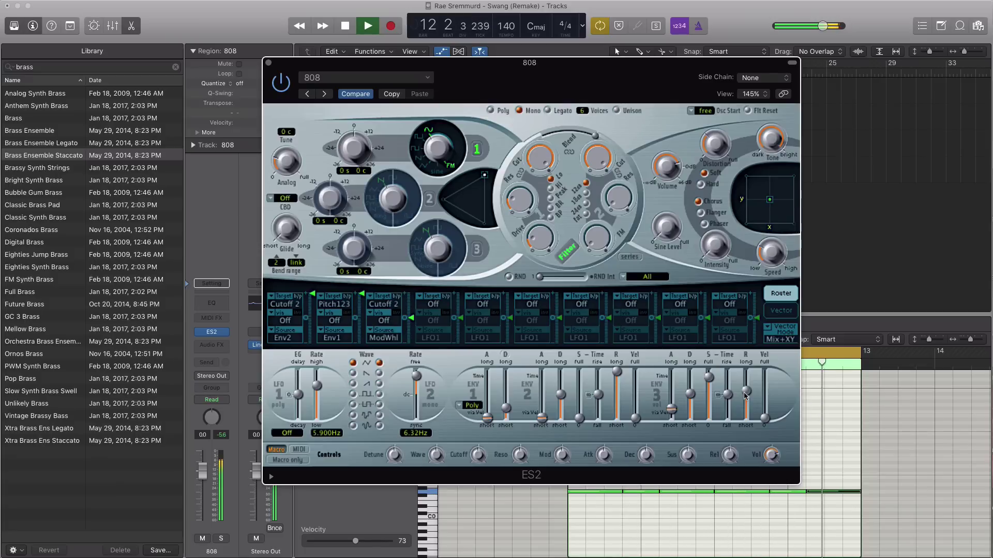
Close the 808's ES2 and create a new software instrument track with ES2 as its instrument
key(space)
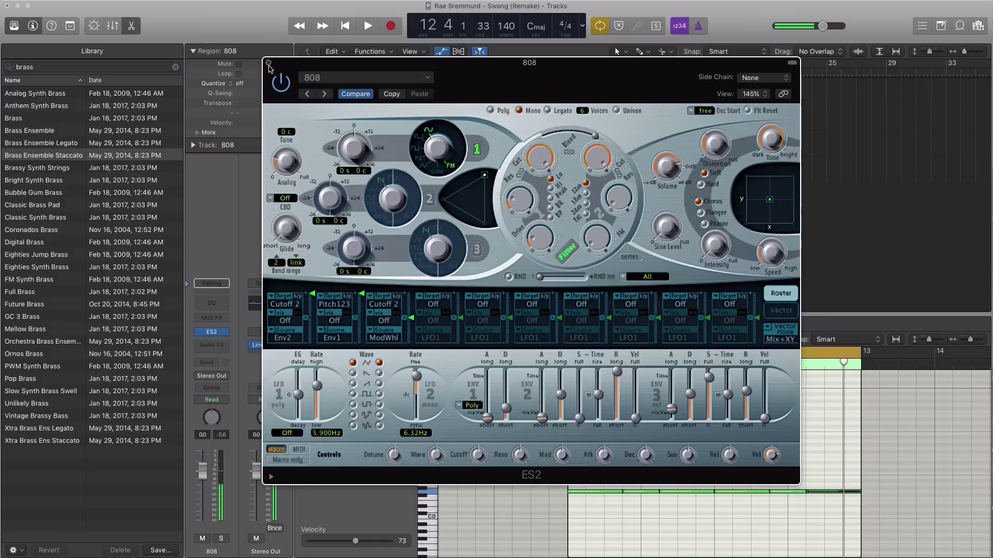
click(268, 63)
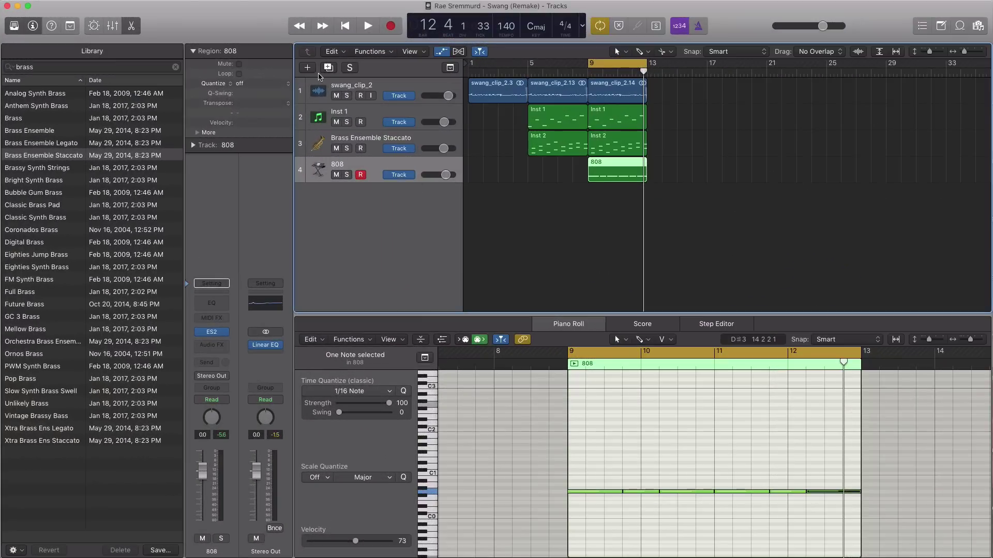
click(307, 67)
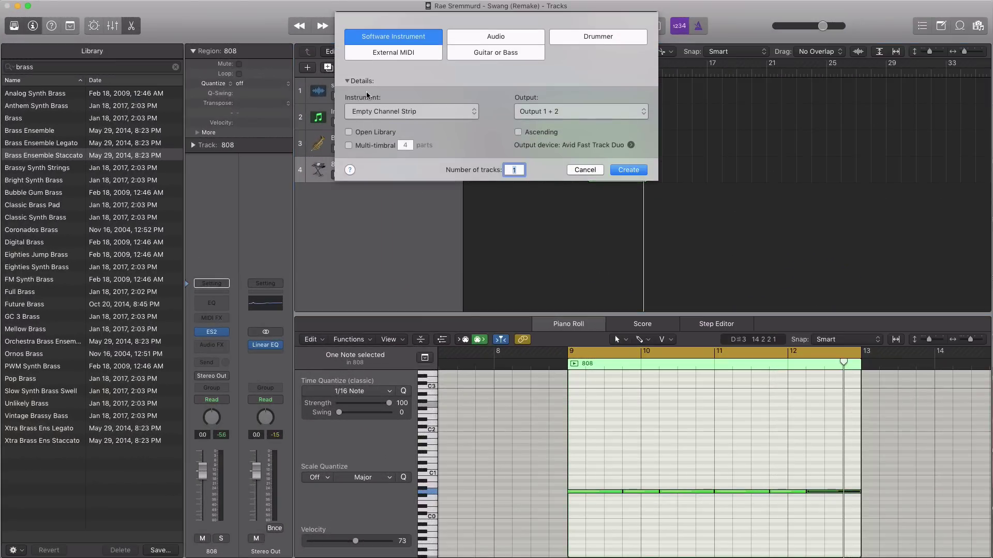
click(629, 174)
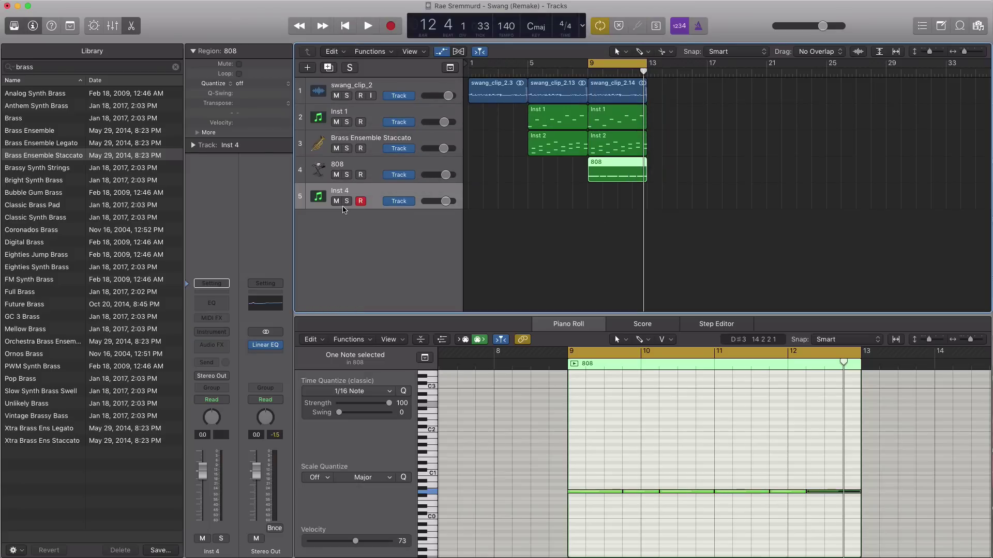
click(202, 331)
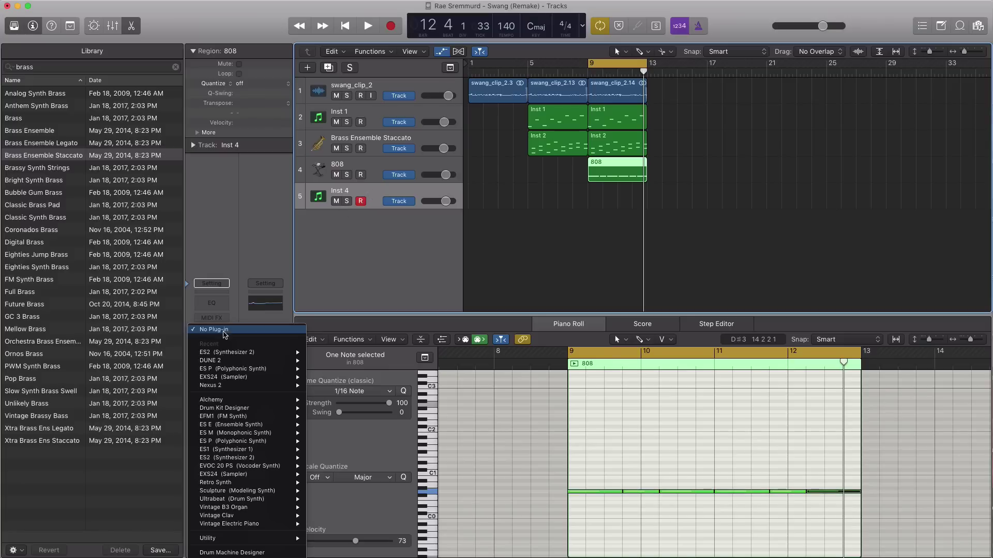
click(225, 353)
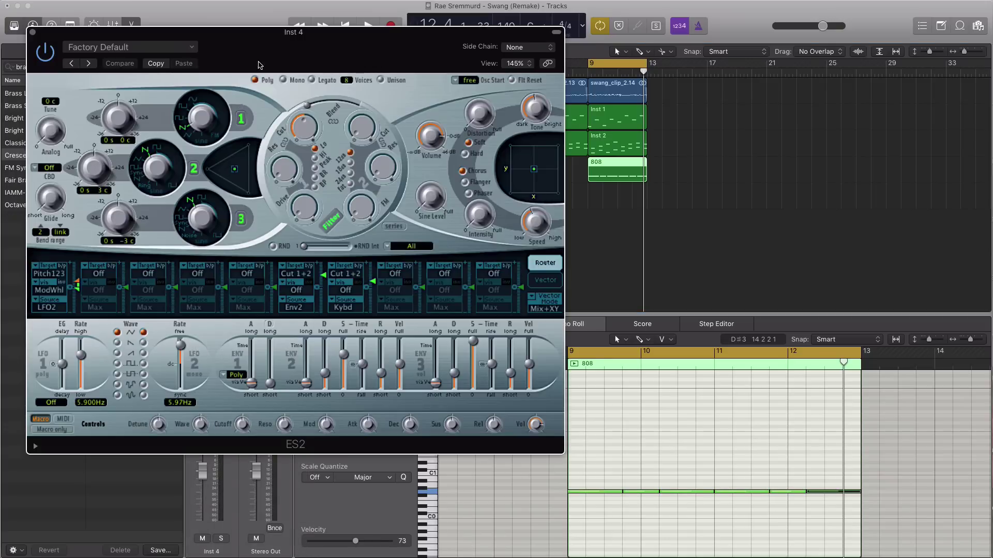
Create an empty region at bar 9 on the Inst 4 track and extend it to bar 13
drag(259, 62, 700, 354)
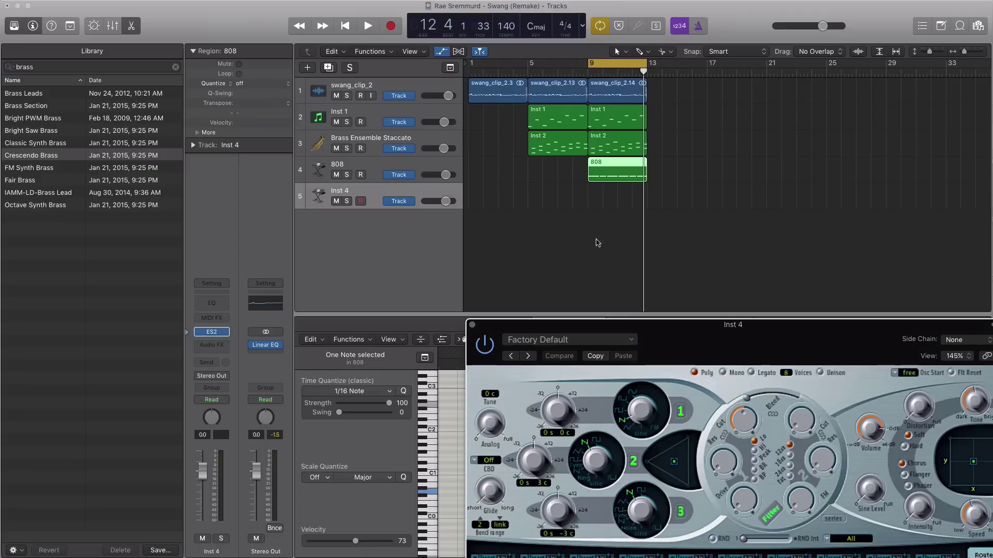
double_click(595, 203)
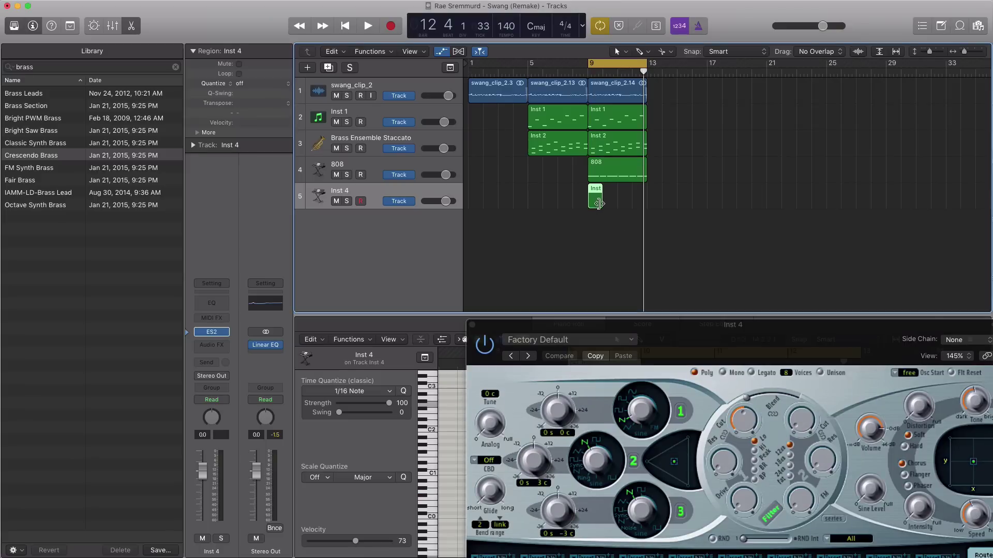
drag(628, 206, 646, 204)
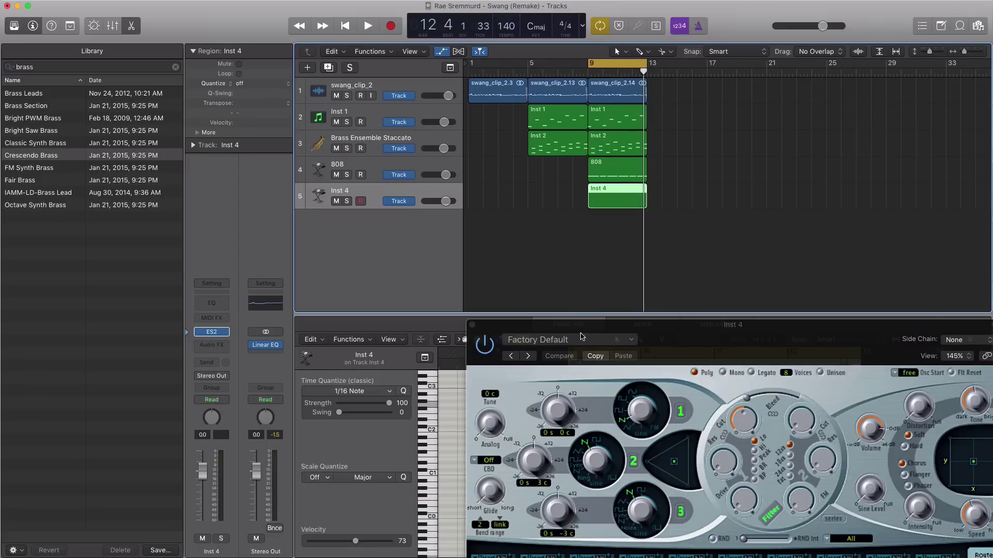
drag(613, 329, 992, 175)
drag(881, 175, 992, 82)
Draw a G3 note at bar 9 in the Inst 4 region, lower it one octave, stretch it to bar 13 and play it back
click(575, 448)
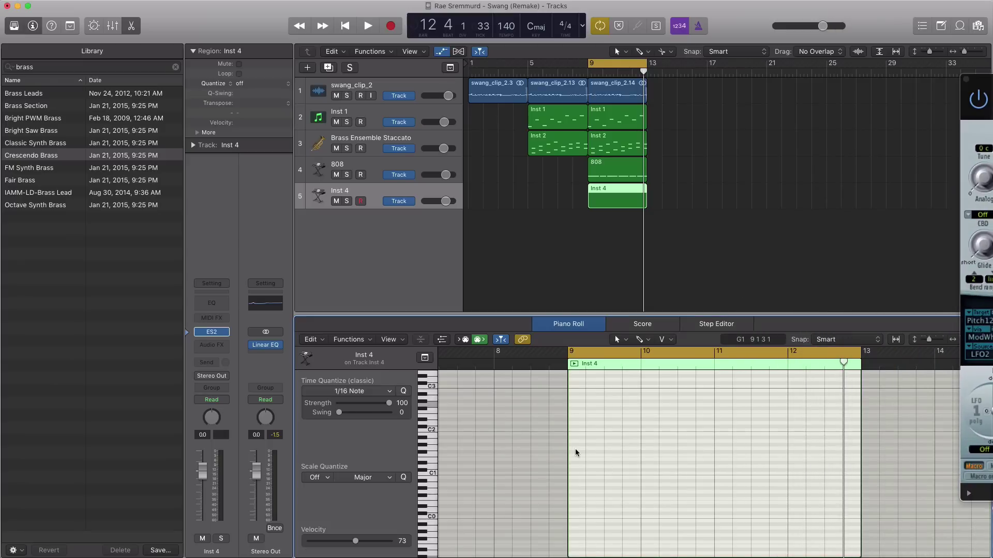
scroll(575, 448, up, 3)
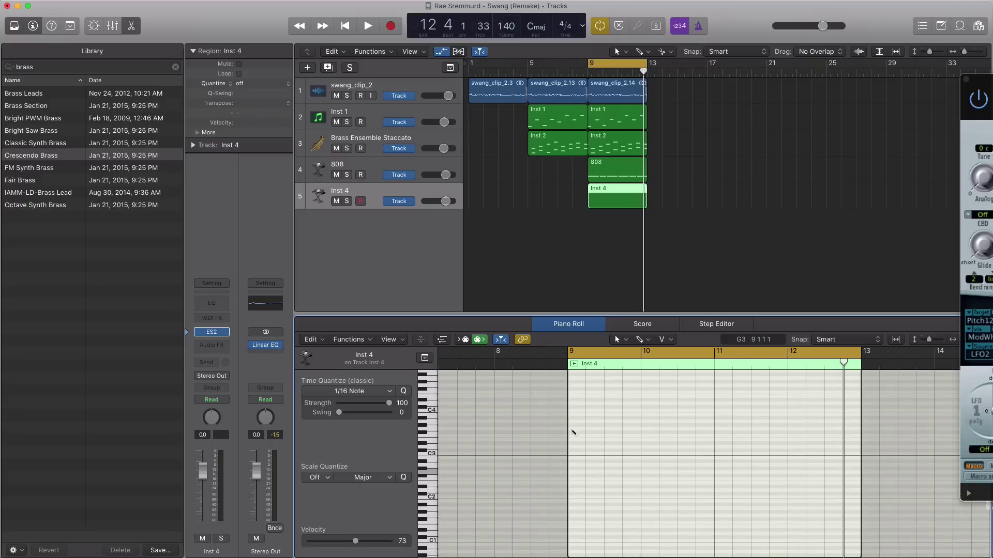
drag(573, 431, 580, 427)
key(shift+alt+Down)
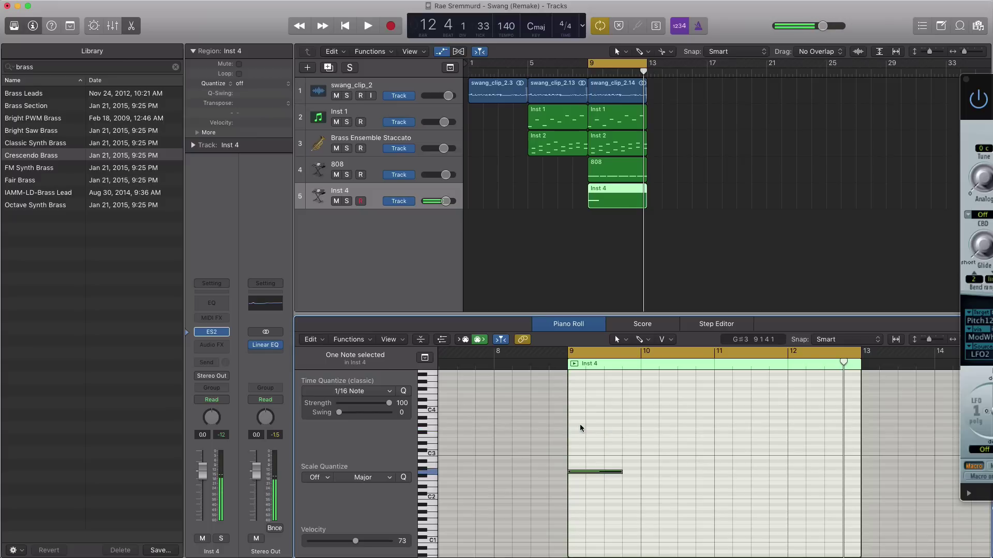
drag(621, 471, 856, 481)
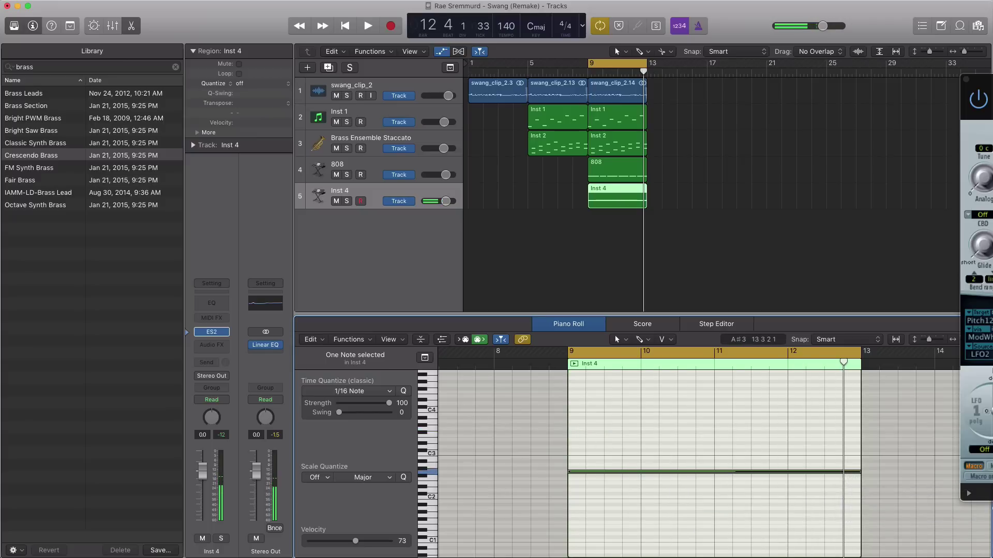
key(space)
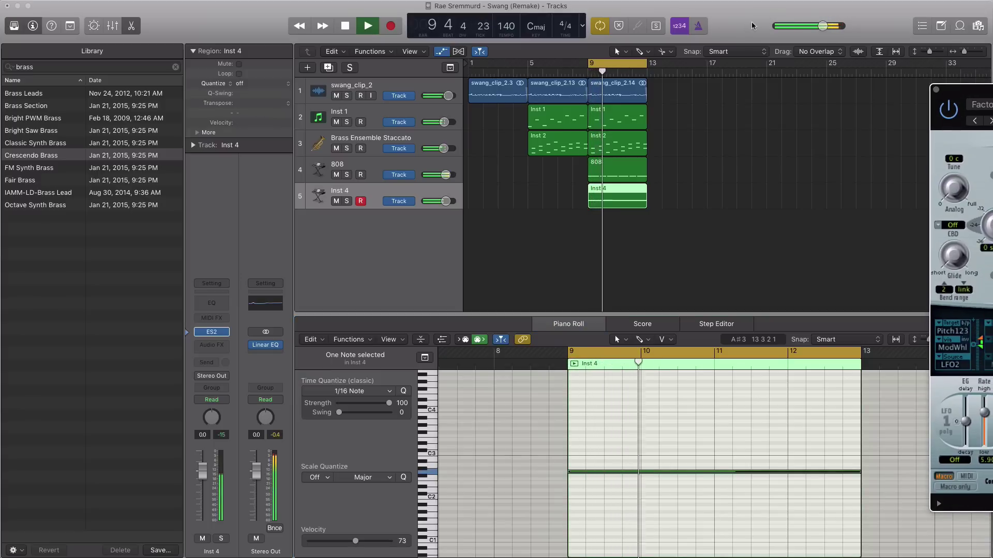
key(space)
Lengthen the attack of Envelope 3 in Inst 4's ES2 and raise its decay to about 1000 ms during playback
drag(992, 110, 538, 44)
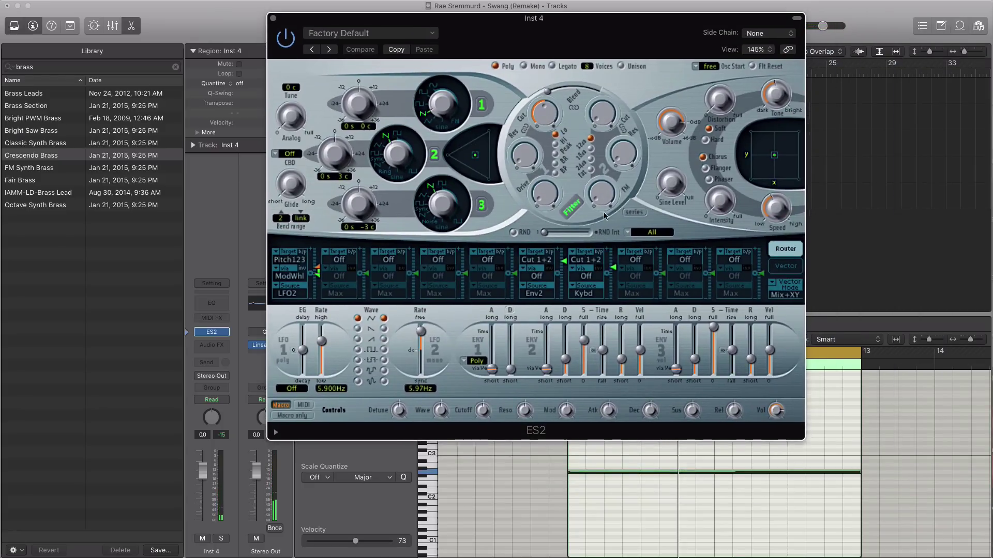
drag(611, 38, 610, 63)
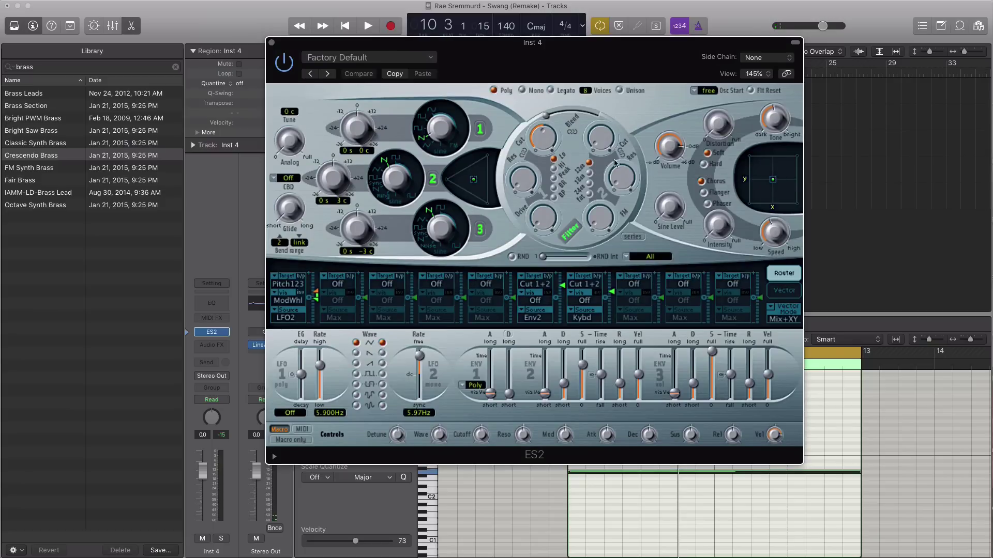
key(space)
drag(674, 393, 677, 381)
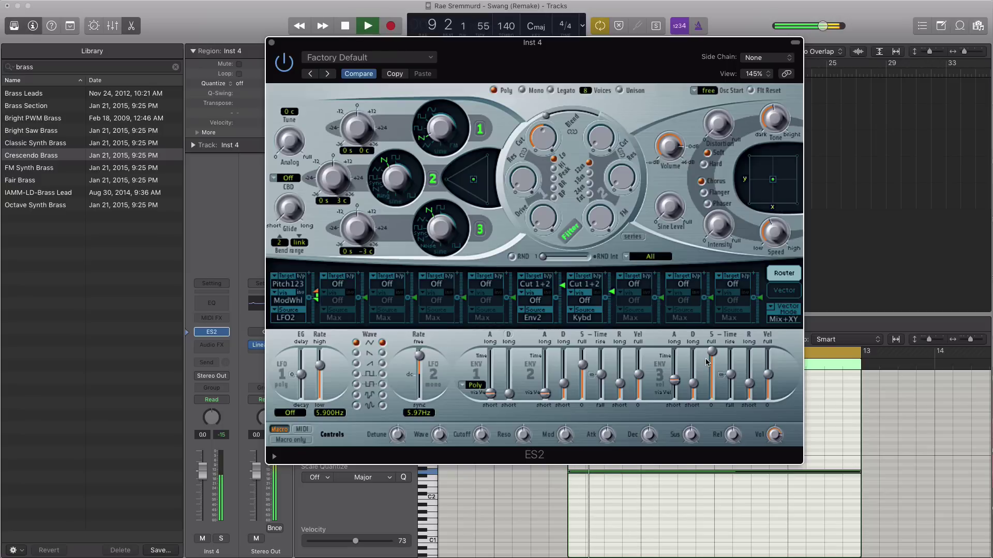
key(space)
drag(694, 383, 696, 373)
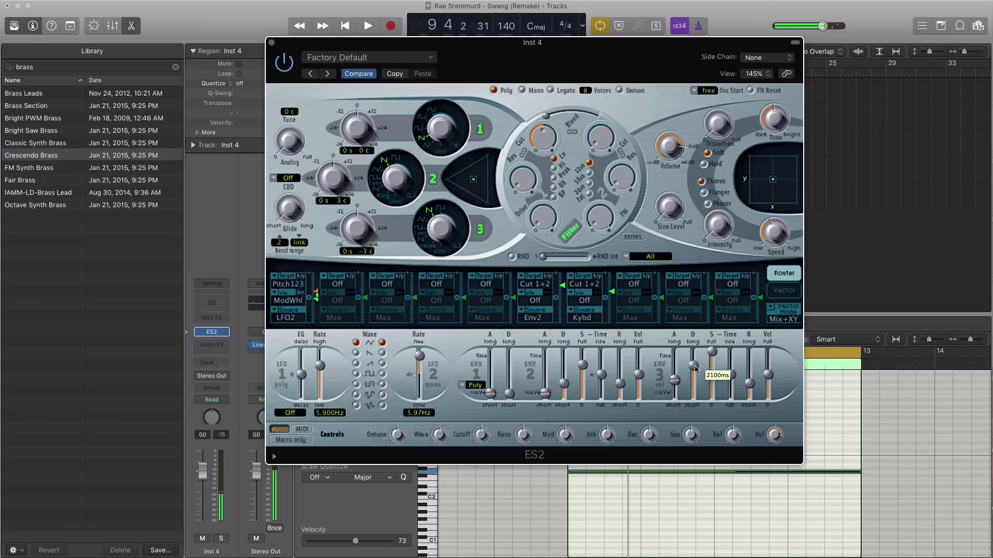
key(space)
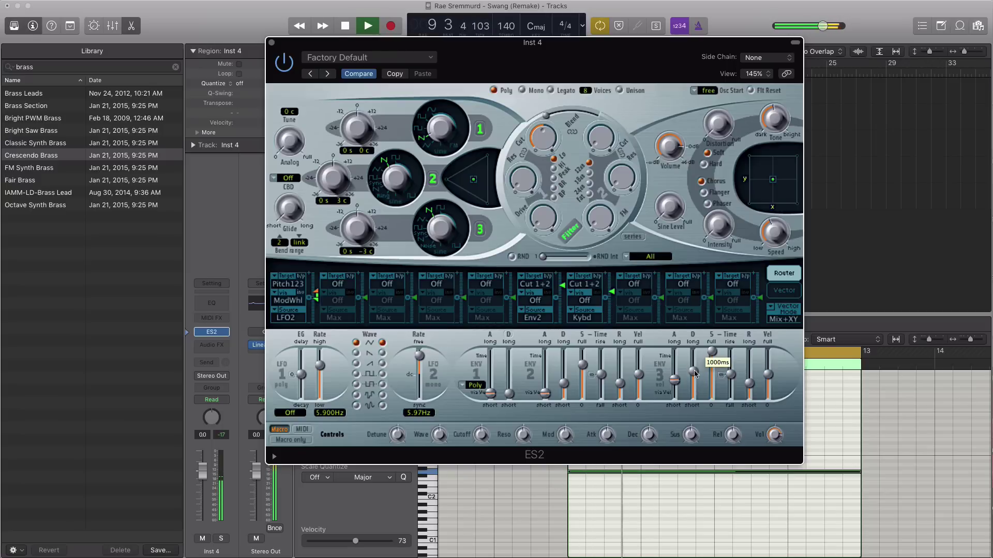
Lower Envelope 3's sustain to about 0.3, then fine-tune with a slightly shorter attack and longer decay and release, auditioning the loop
key(space)
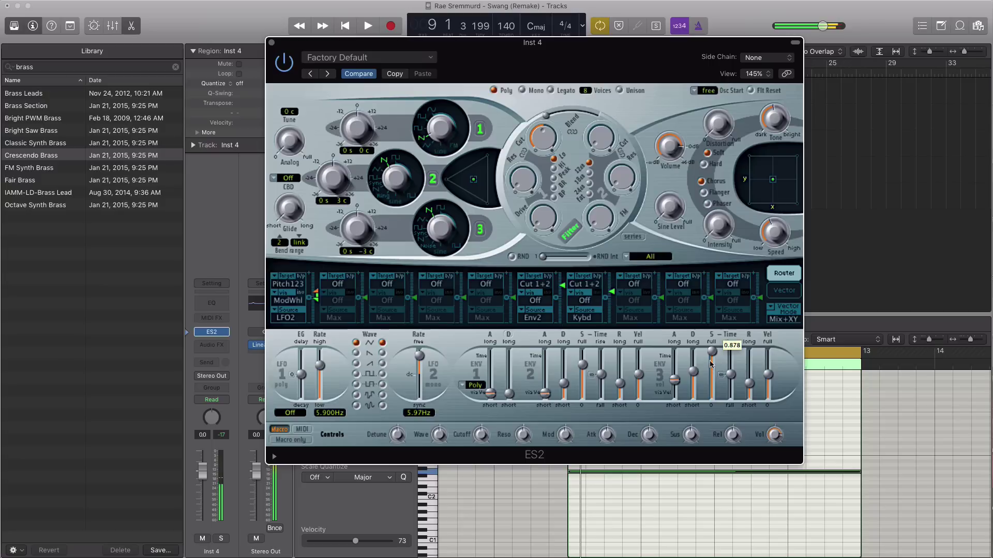
drag(709, 375, 711, 376)
key(space)
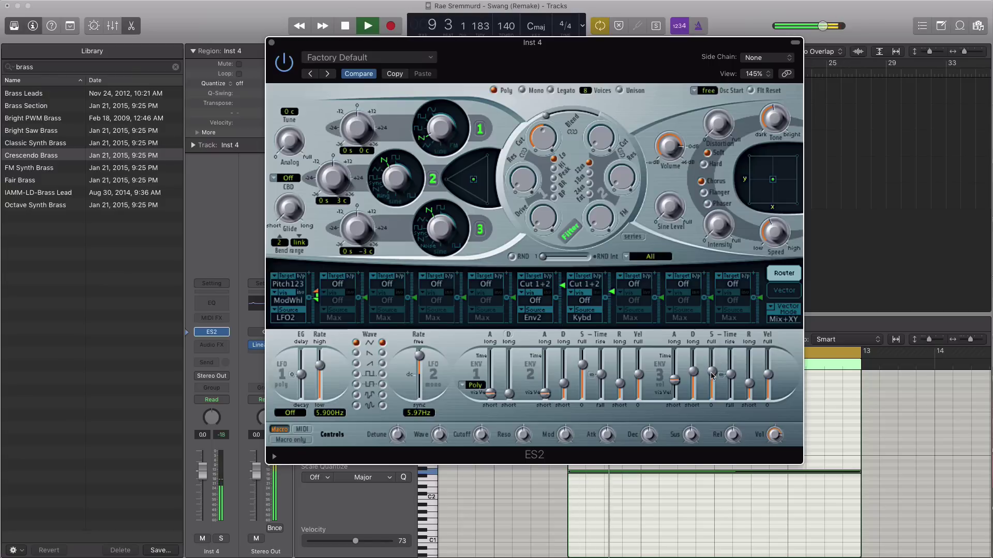
mouse_move(711, 376)
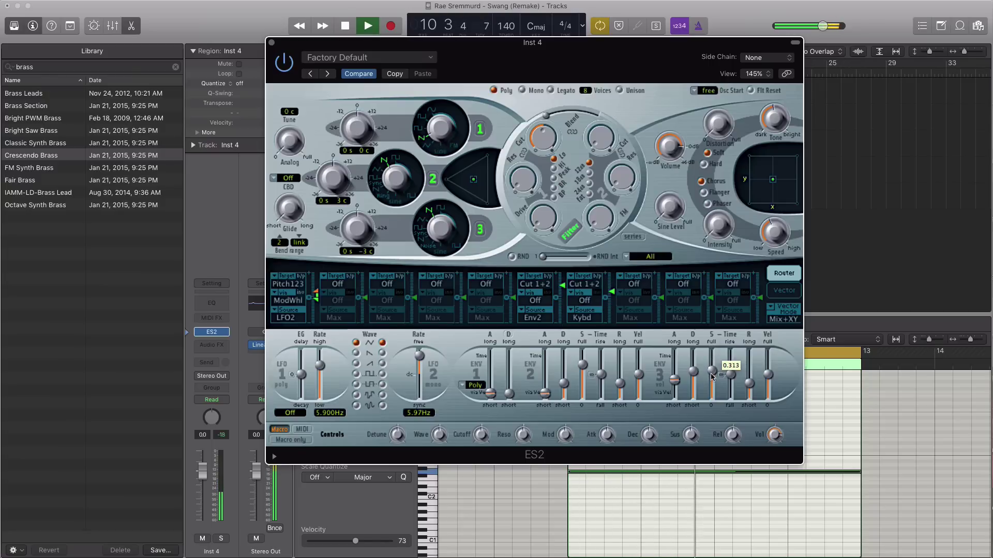
mouse_move(674, 381)
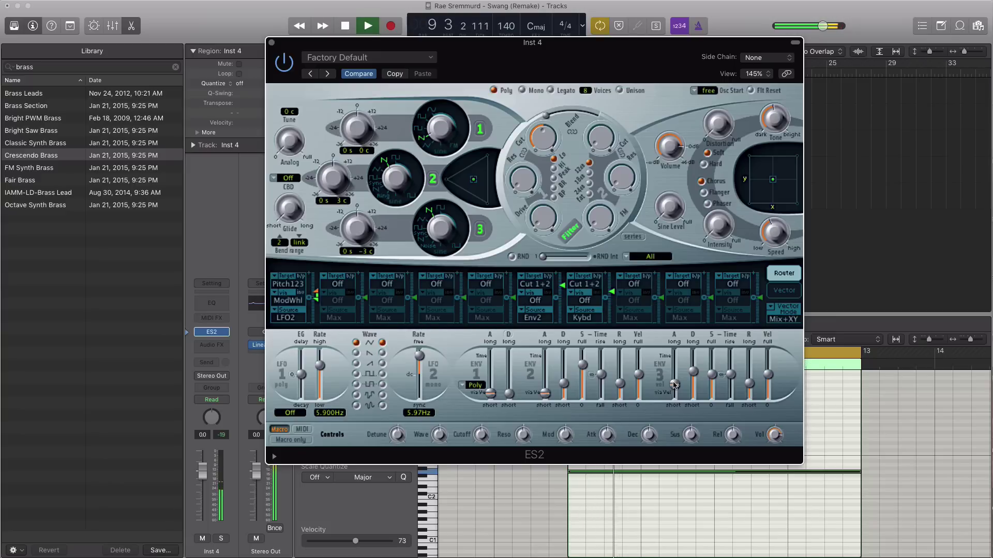
key(space)
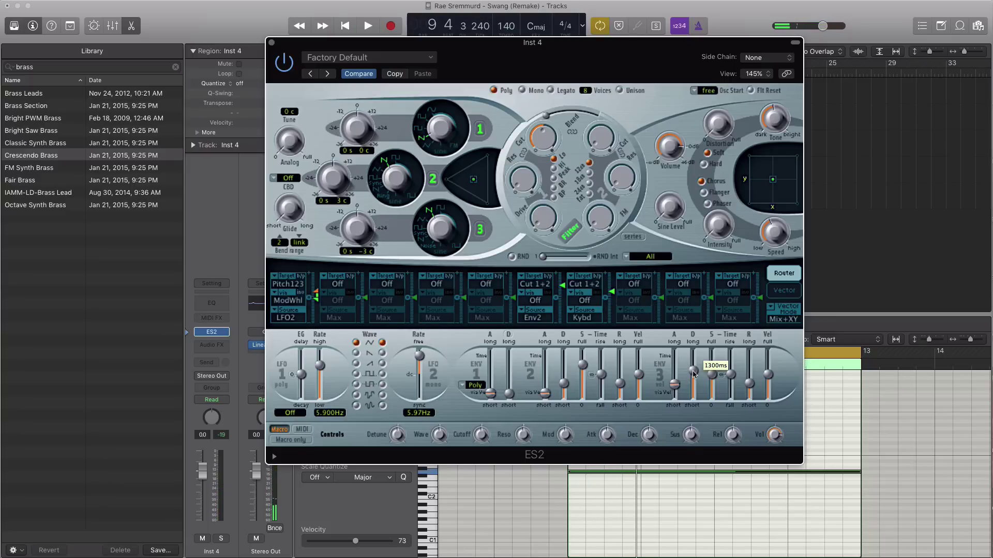
key(space)
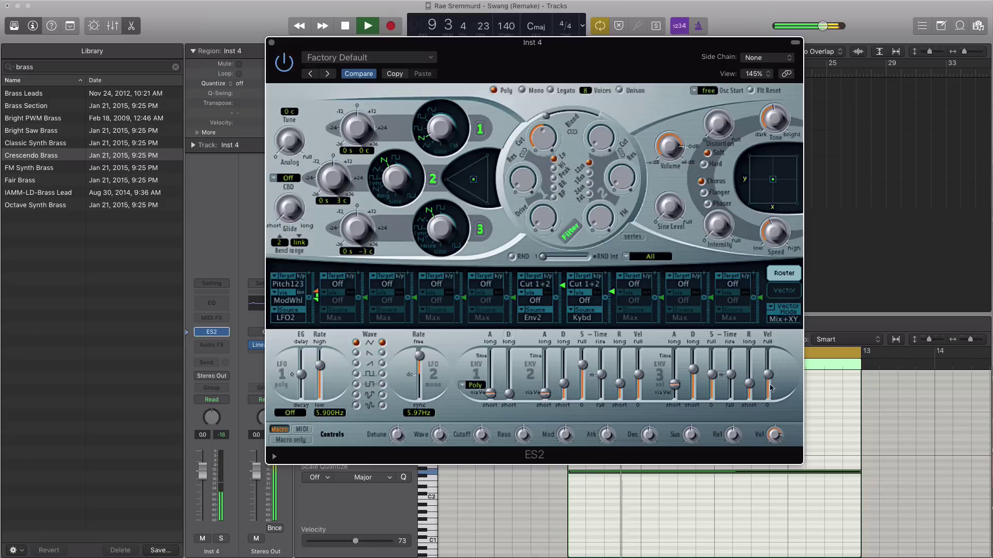
drag(749, 386, 751, 382)
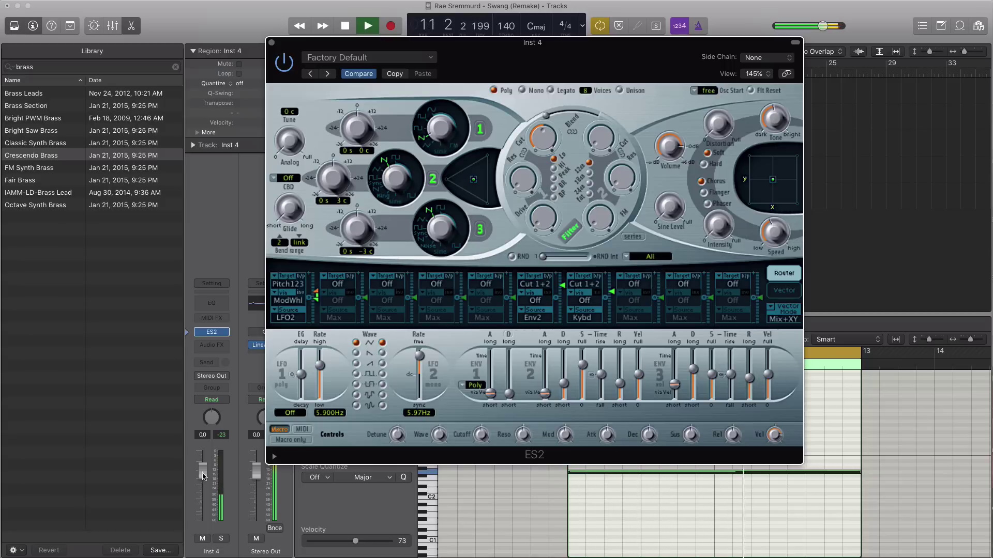
Raise the Inst 4 channel volume to 1.8 dB and set ES2's Analog amount to about 0.109 while auditioning
drag(202, 471, 202, 465)
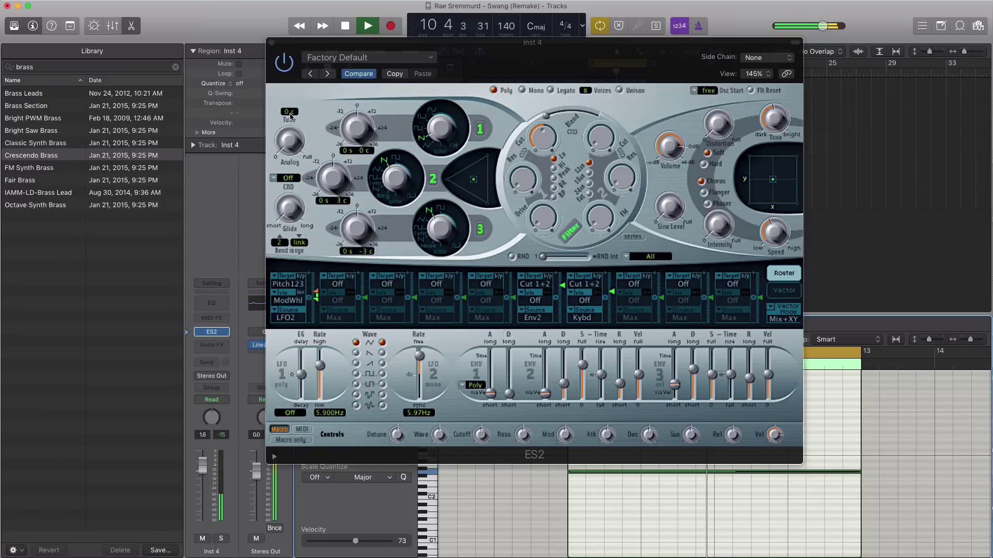
click(289, 140)
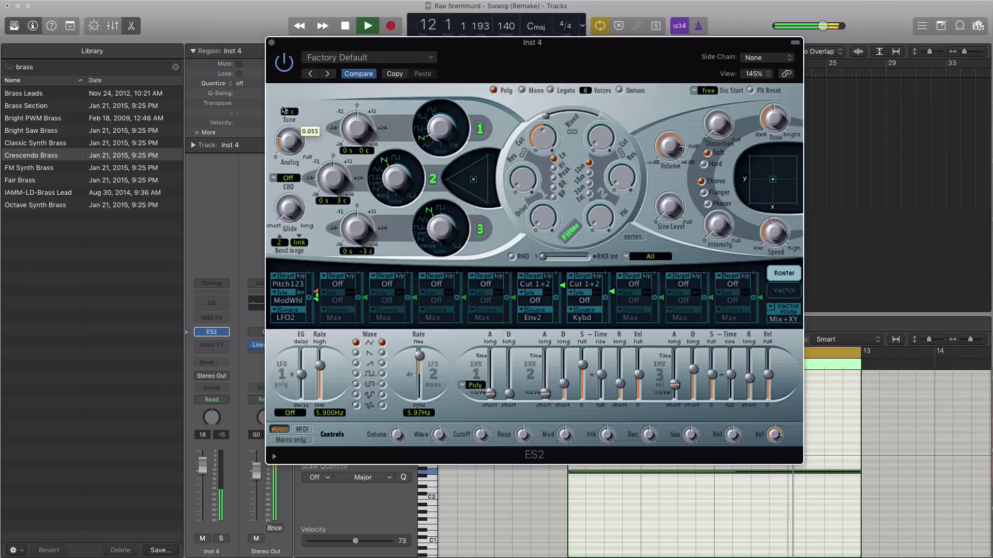
drag(288, 139, 298, 144)
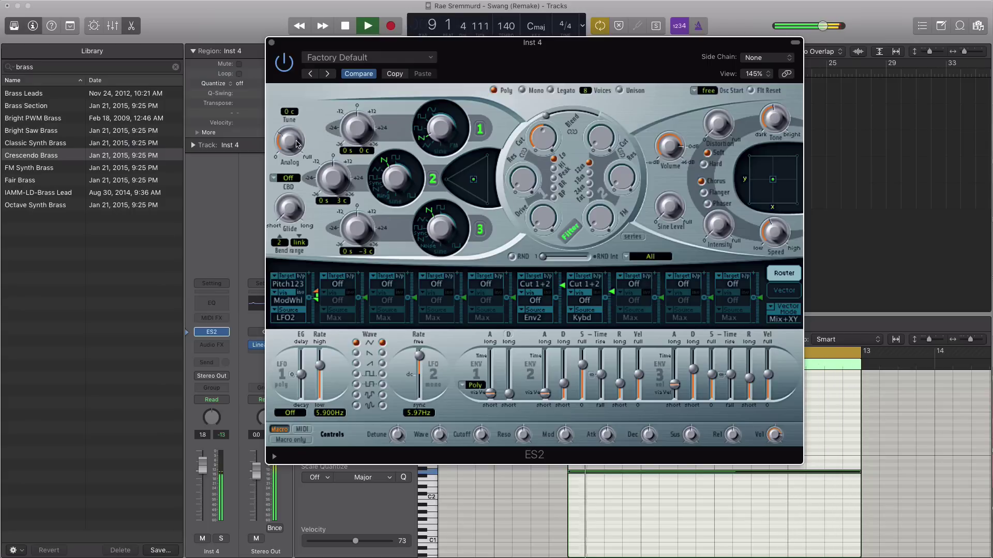
key(space)
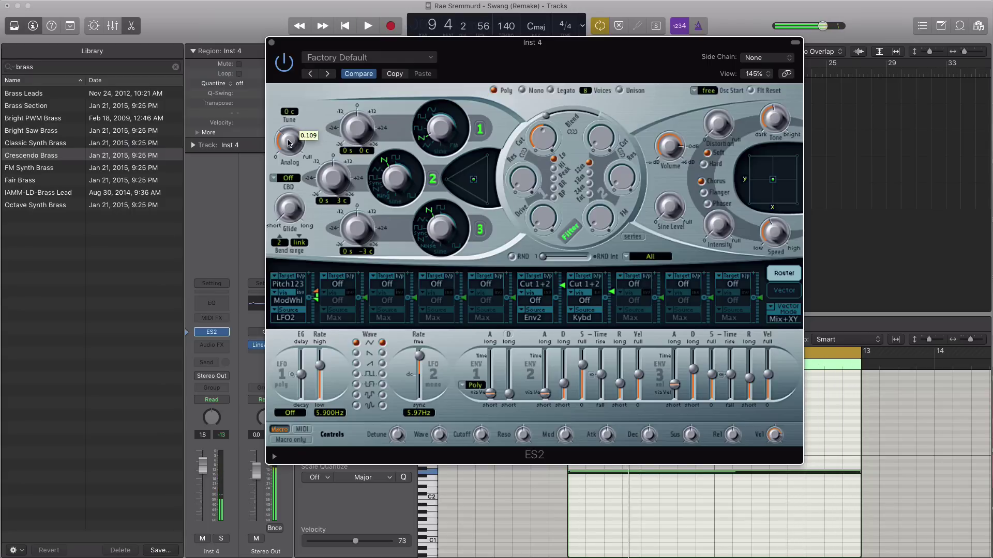
Close ES2, insert Space Designer as an audio effect on Inst 4 and start playback to audition the reverb
click(272, 43)
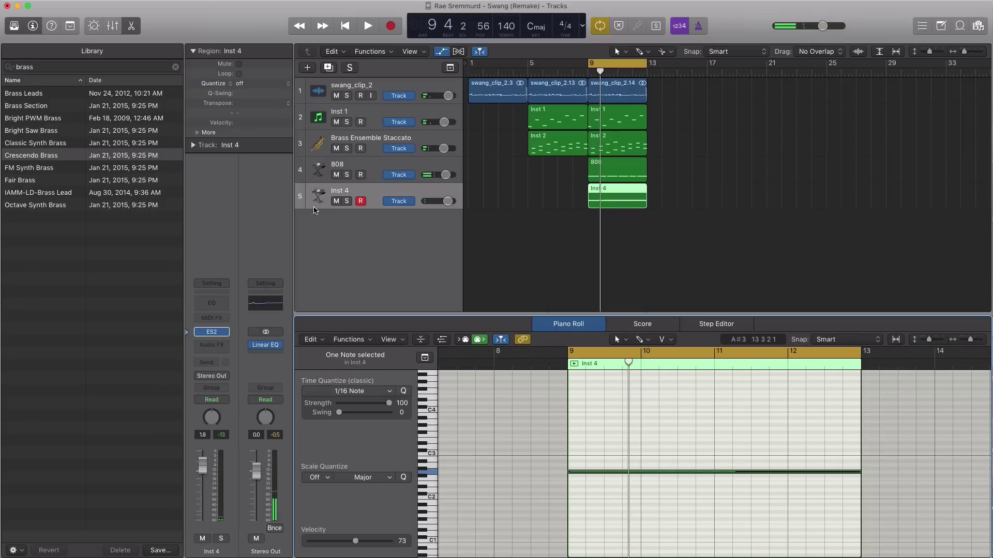
click(217, 345)
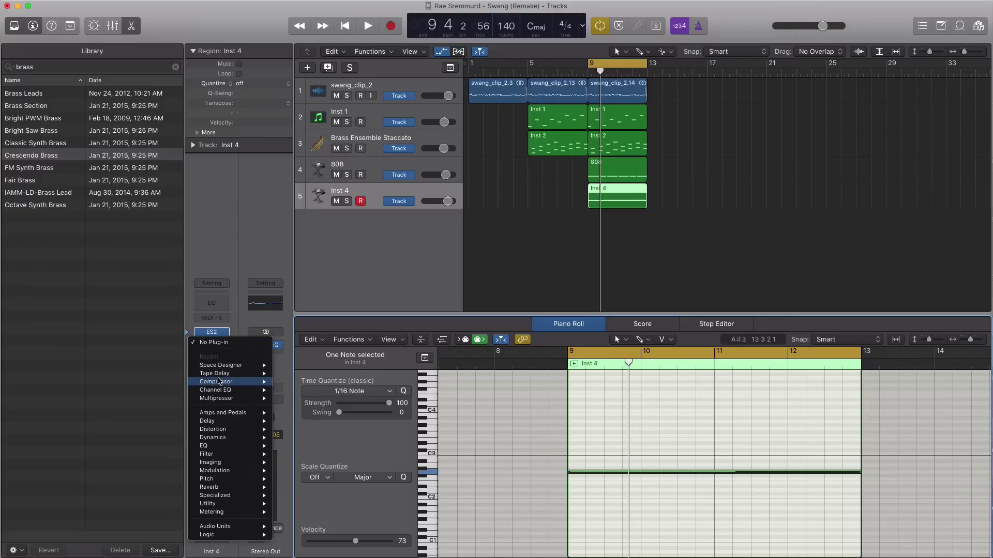
mouse_move(265, 375)
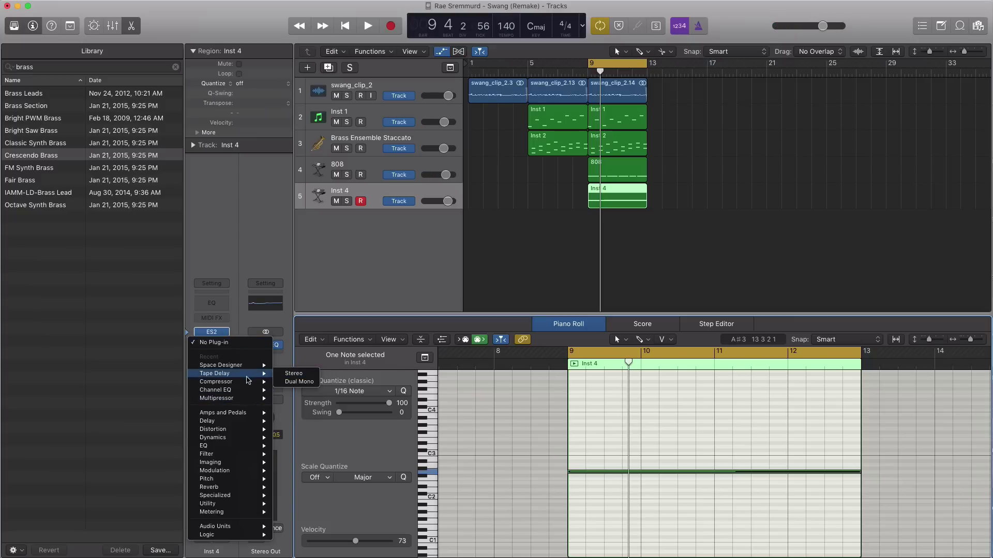
click(289, 366)
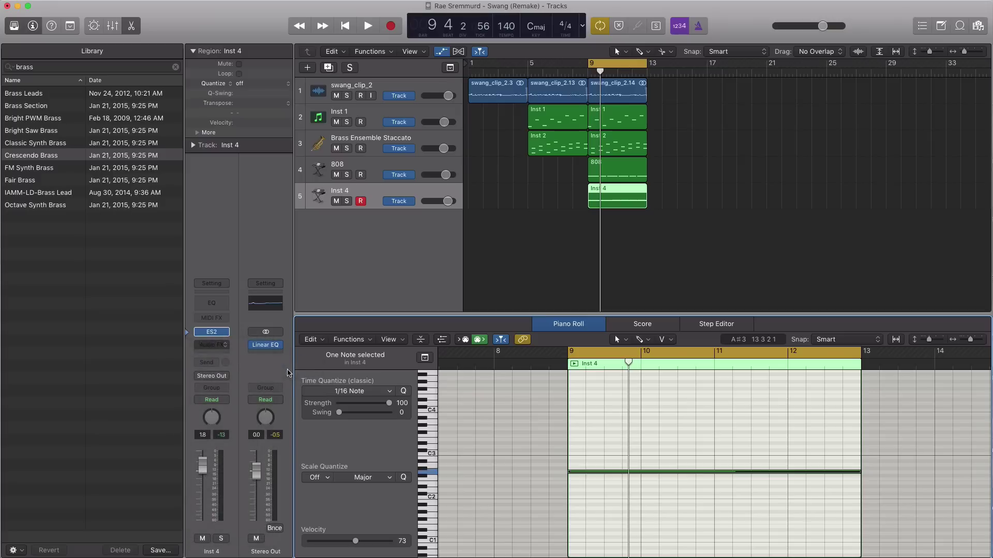
key(space)
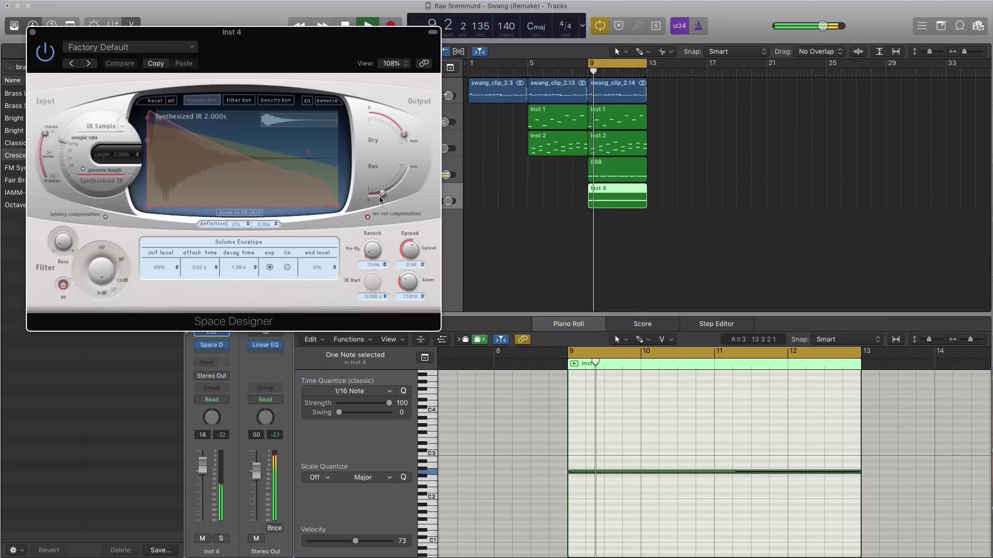
Set Space Designer's reverb output to about -19.5 dB during playback and close the plug-in
drag(380, 199, 382, 199)
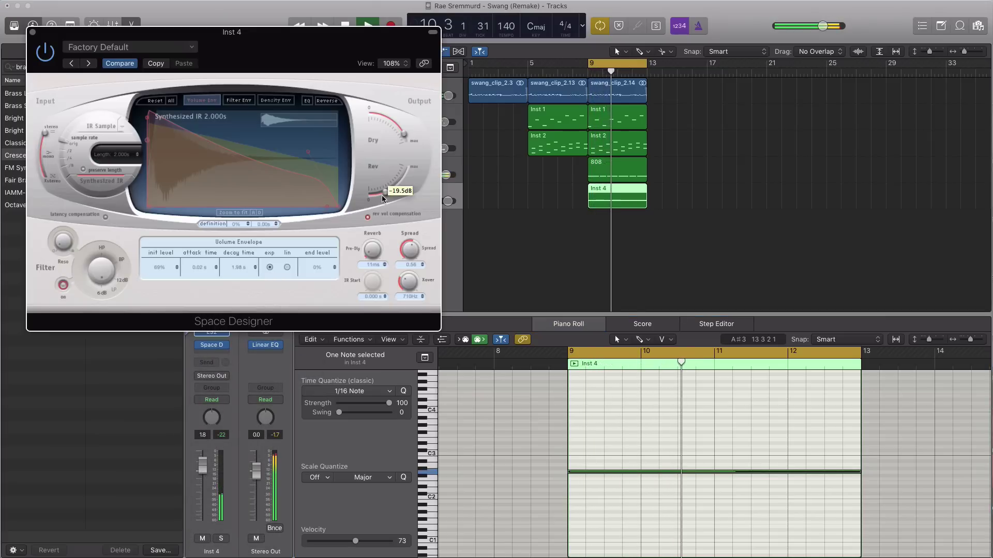
click(32, 32)
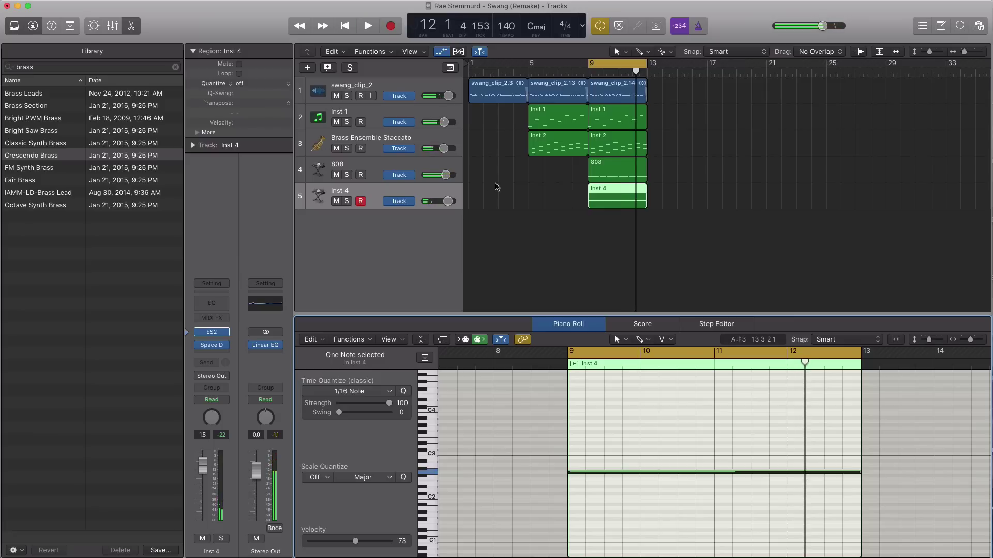
Switch Inst 4 to region automation, show its volume lane and add an automation point at the region's end
click(400, 202)
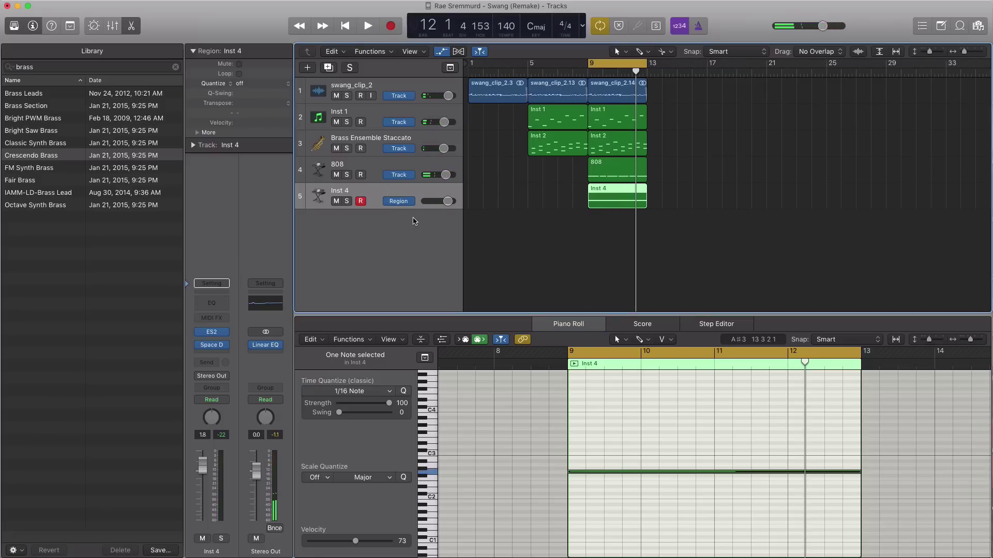
key(a)
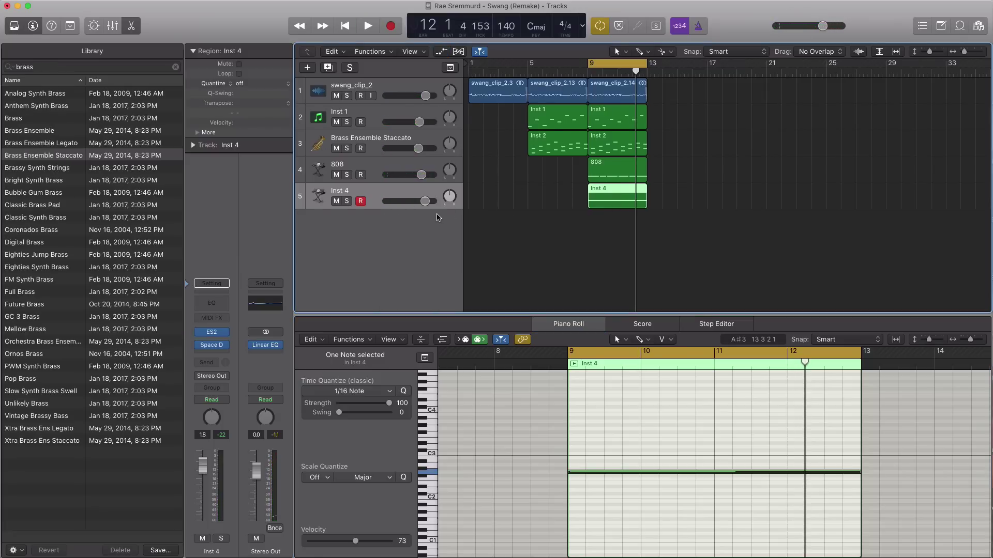
key(a)
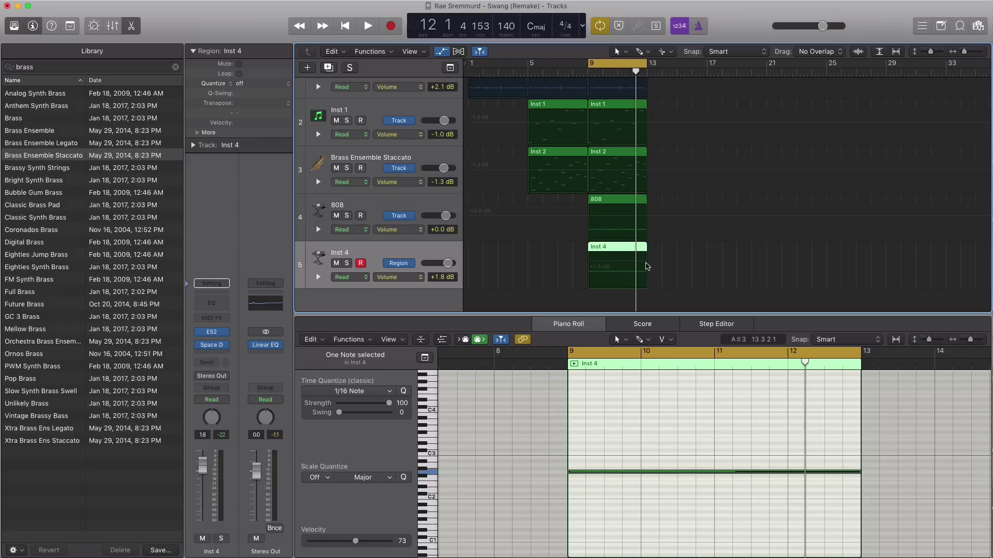
click(647, 266)
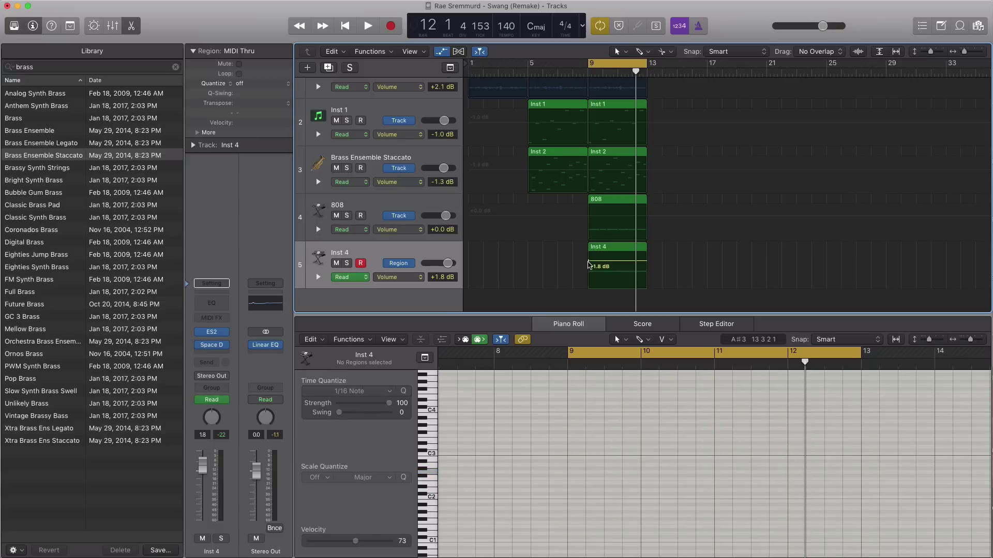
Ramp Inst 4's region volume upward from -11.9 dB at its start to a raised end point, audition it and hide automation
drag(588, 261, 587, 264)
key(super+z)
drag(588, 263, 588, 275)
key(space)
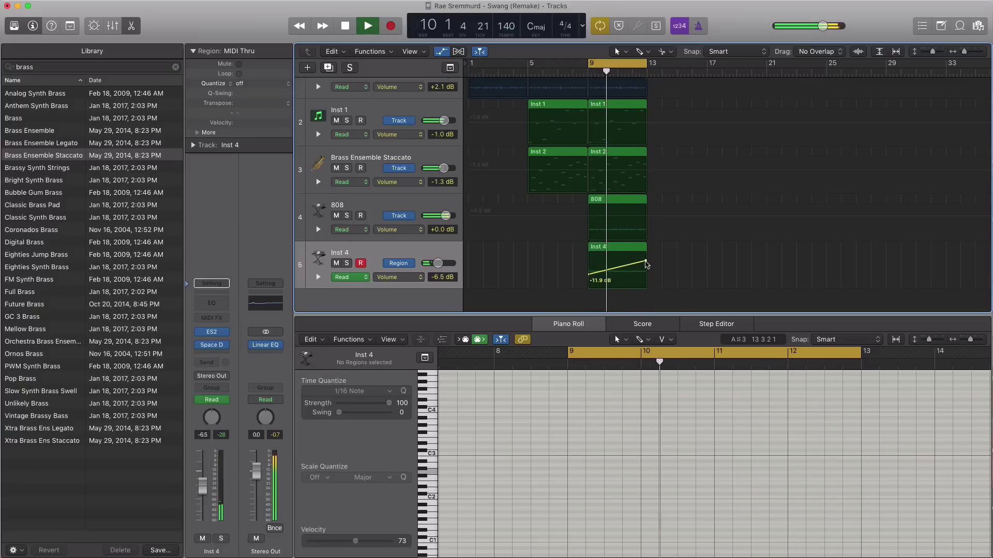
drag(646, 264, 645, 258)
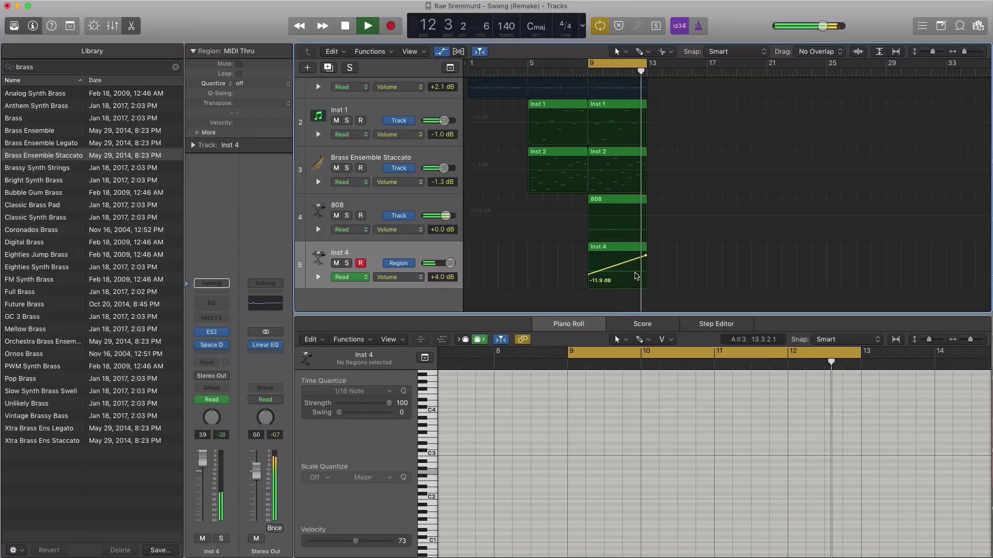
key(space)
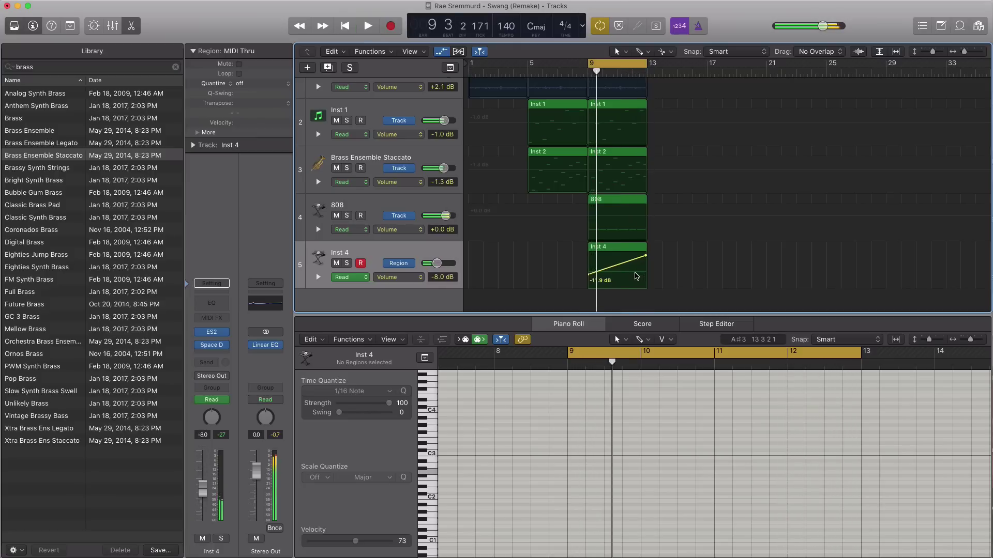
key(a)
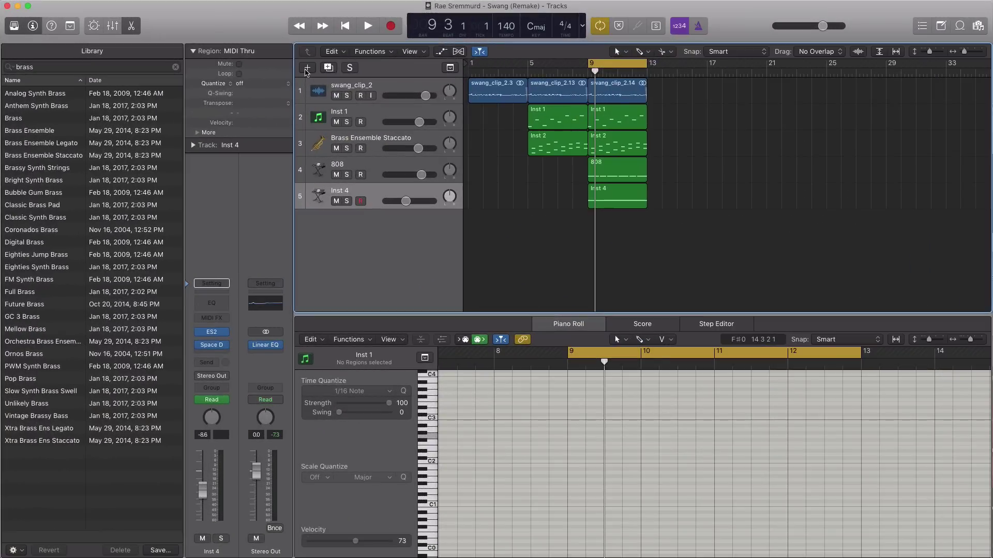
Create a new software instrument track with an empty channel strip and insert the EXS24 sampler on it
click(306, 68)
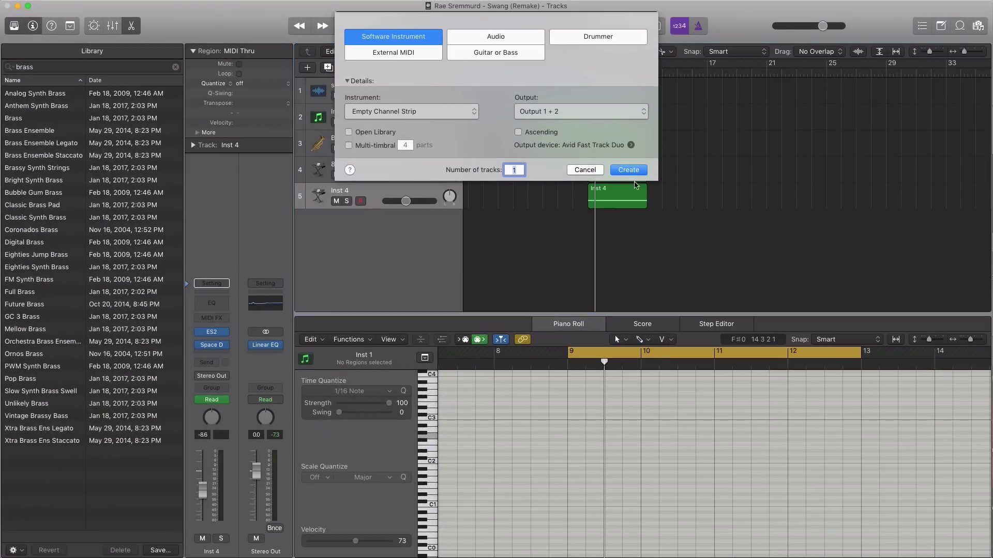
click(634, 171)
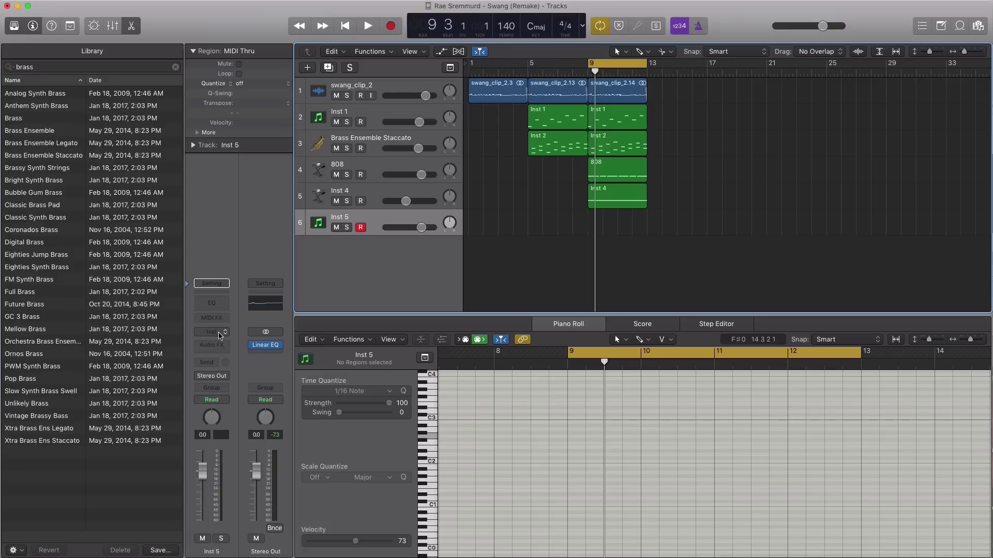
click(218, 333)
mouse_move(223, 353)
click(318, 362)
drag(270, 52, 558, 131)
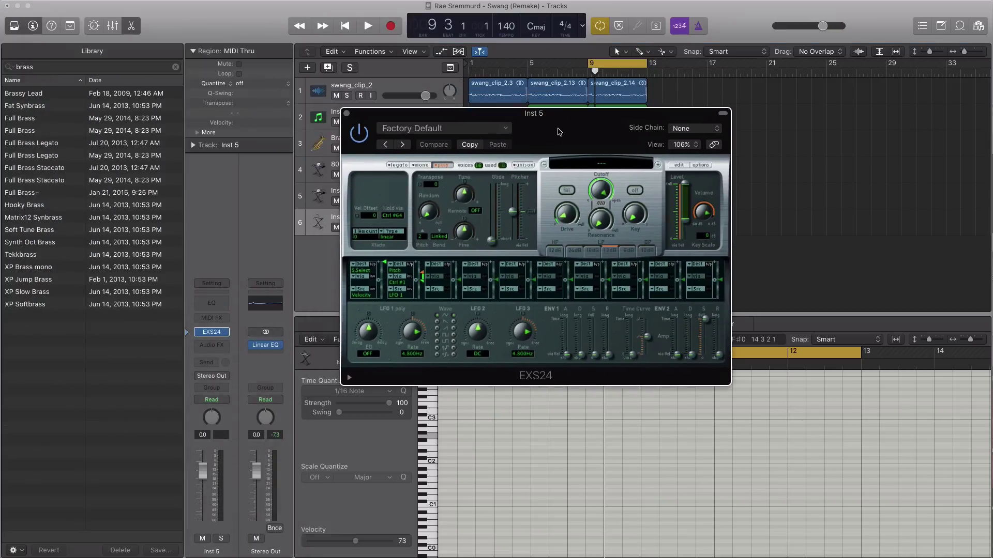
Load the project's Swang Drum Kit instrument into EXS24 and close the sampler window
click(577, 166)
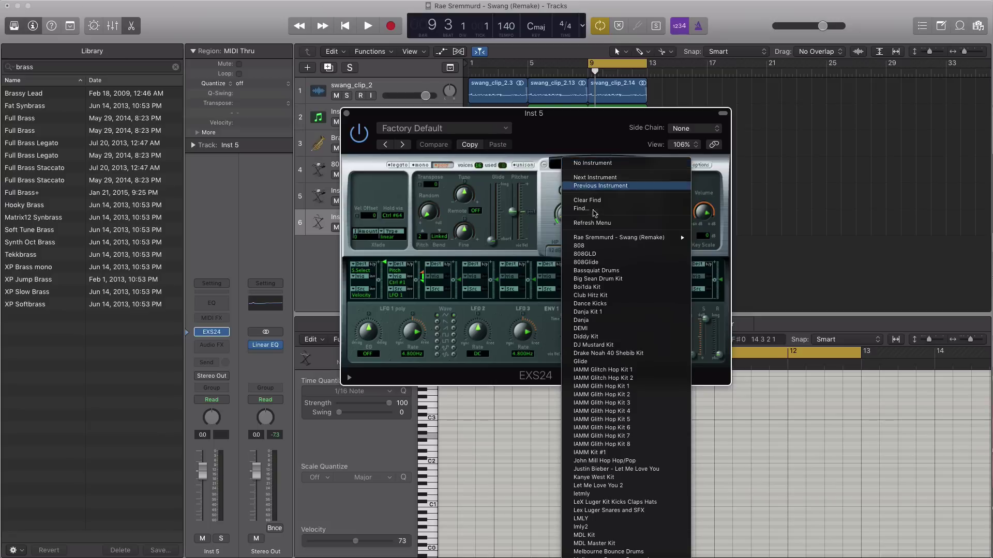
mouse_move(630, 239)
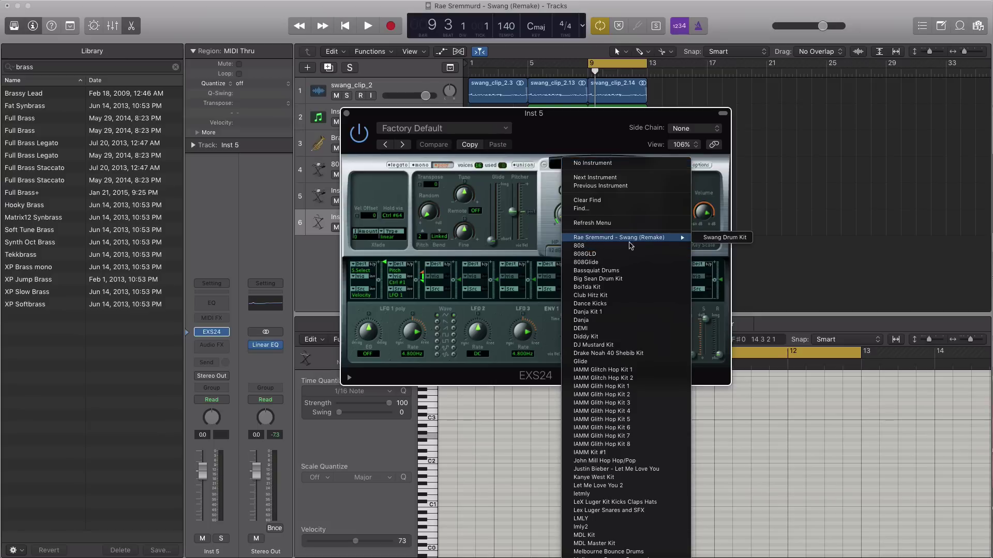
click(722, 239)
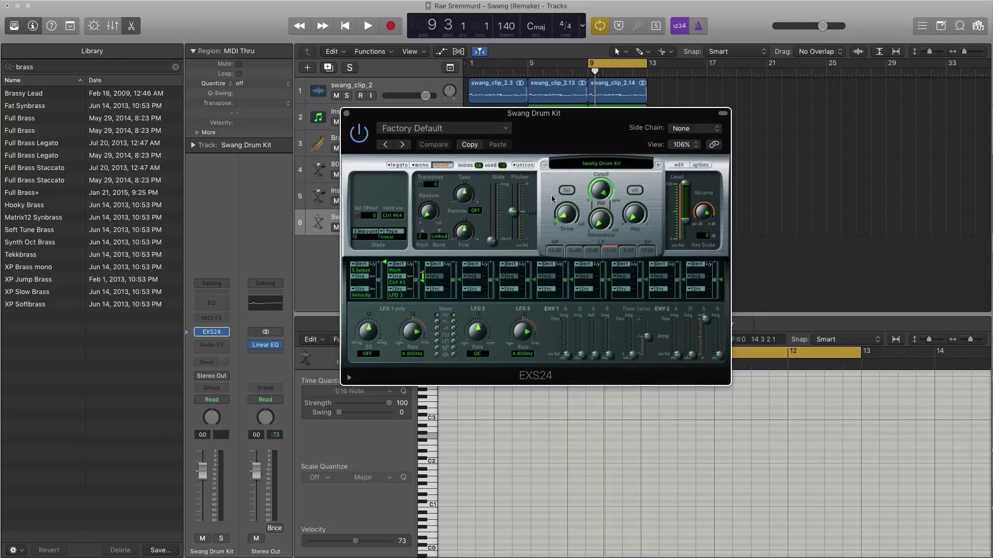
click(347, 114)
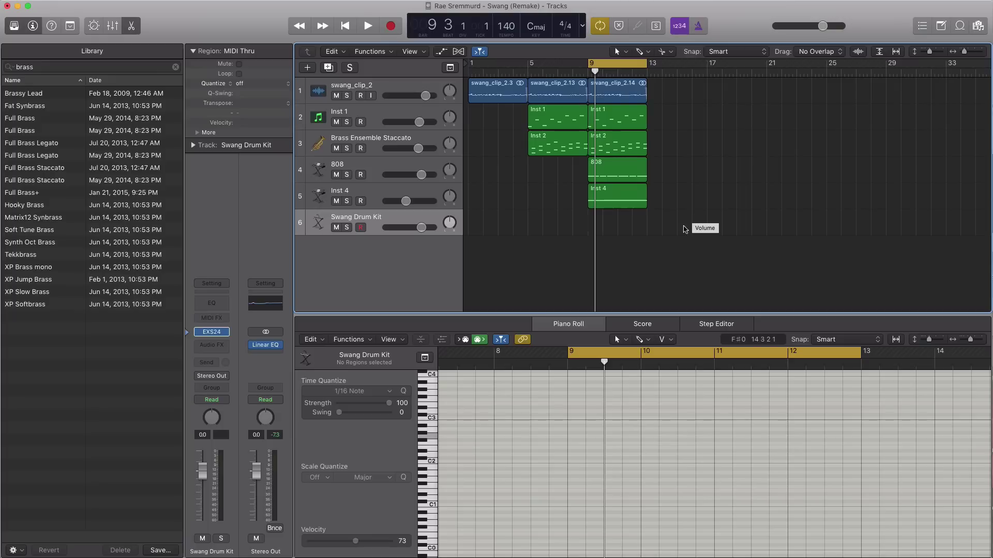
Create a four-bar Swang Drum Kit region at bar 13 and cover it with copies of the bar 9 clip, Inst 1 and Inst 2 regions and the cycle range
click(650, 231)
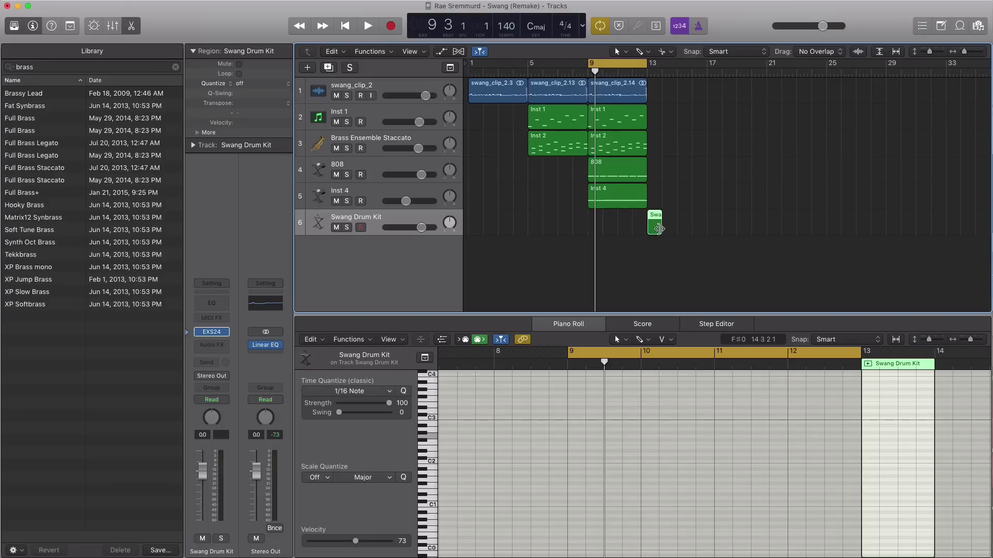
drag(658, 229, 707, 229)
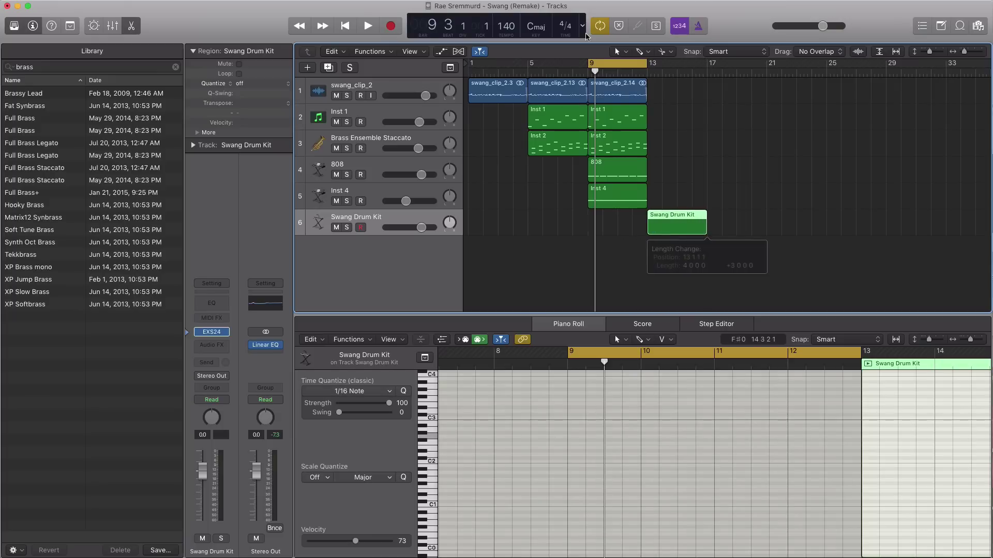
drag(556, 171, 674, 101)
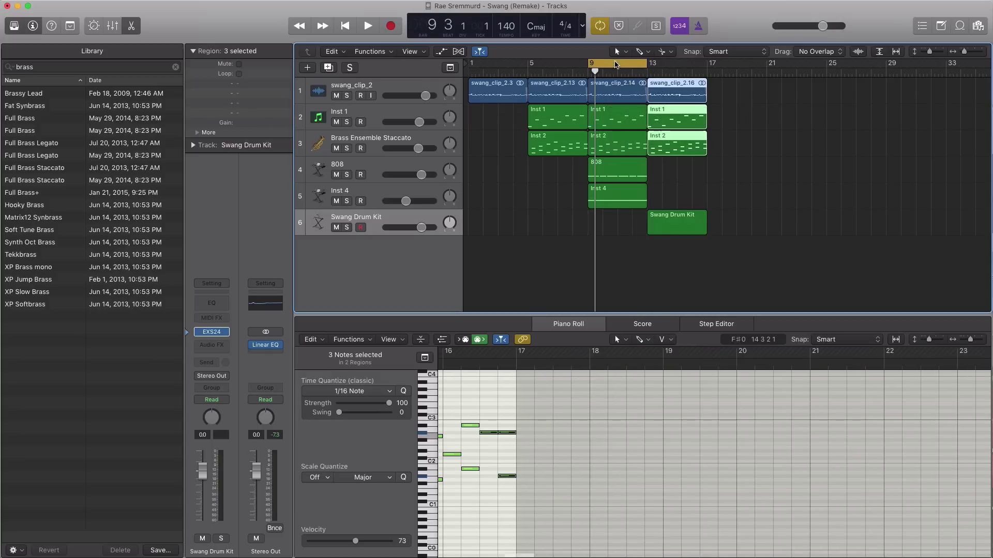
drag(615, 65, 675, 64)
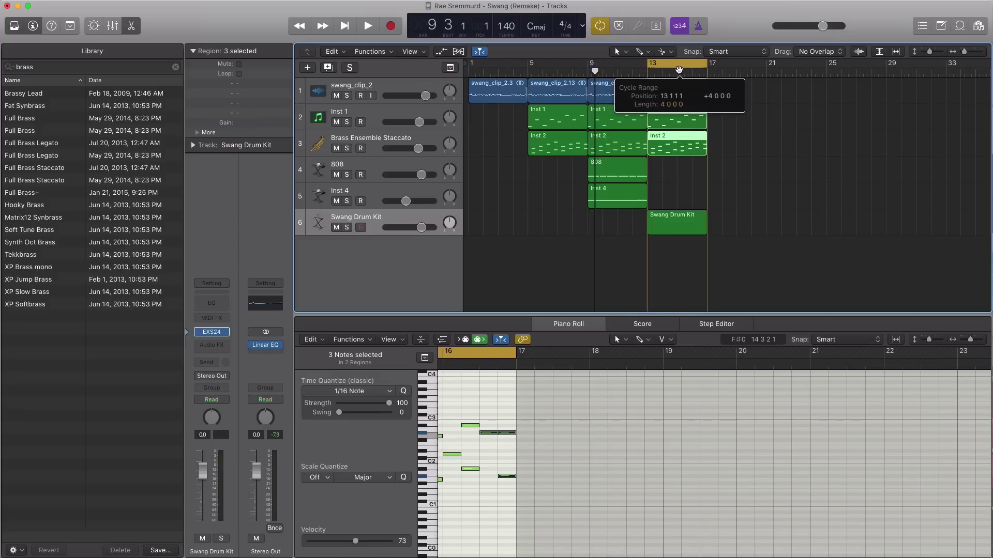
Add C1 drum notes at 13 1 1, 13 4 1 and 14 2 1 in the Swang Drum Kit region, checking each against playback
click(654, 234)
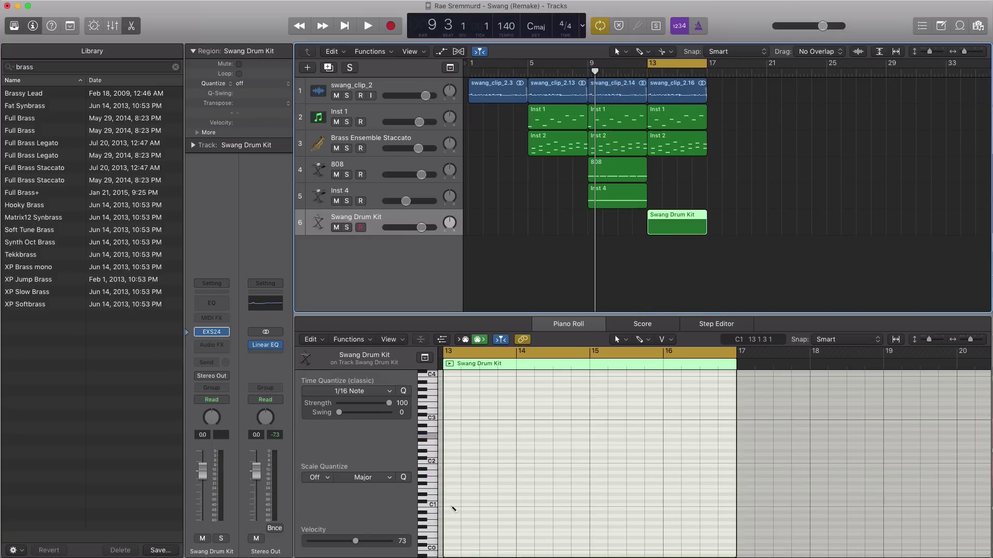
drag(453, 509, 452, 508)
key(space)
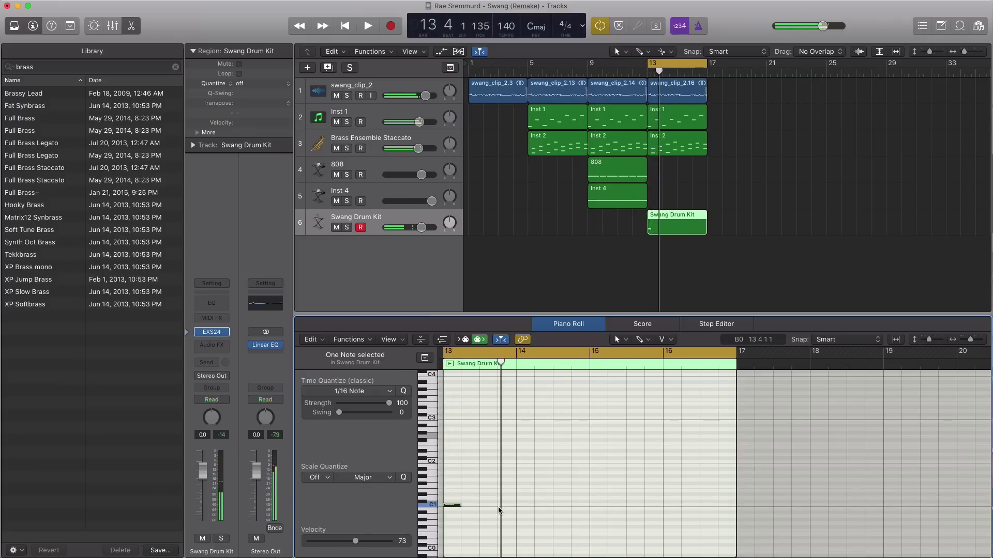
click(498, 507)
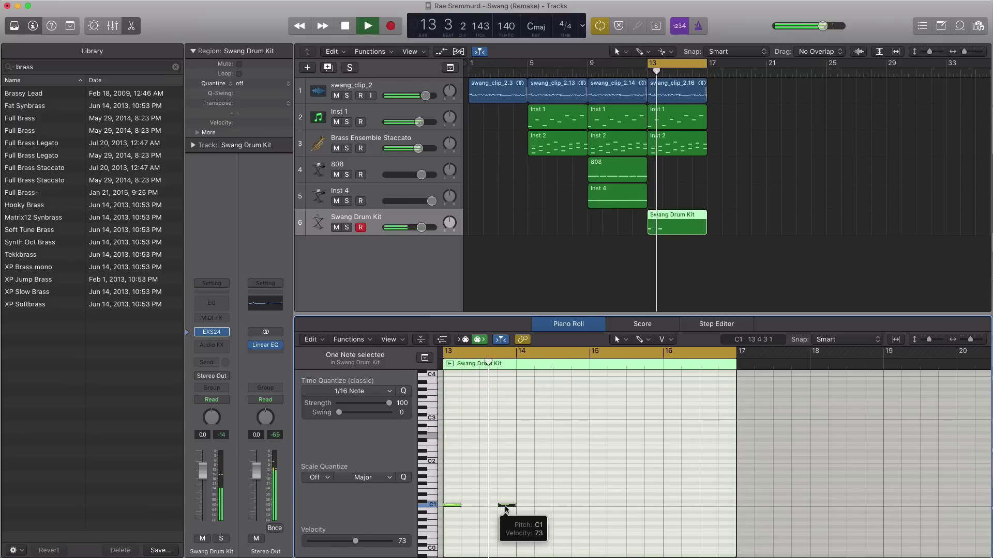
key(space)
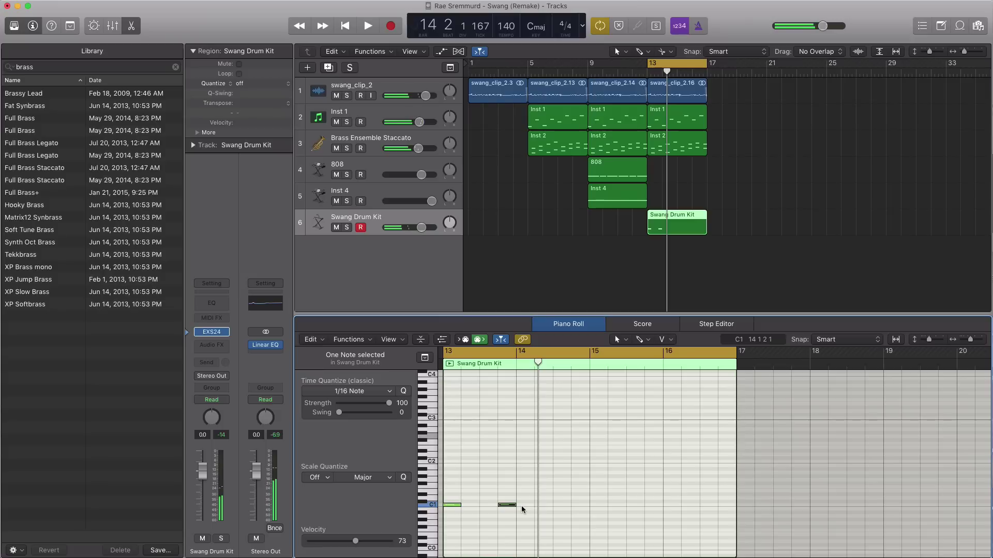
click(535, 505)
key(space)
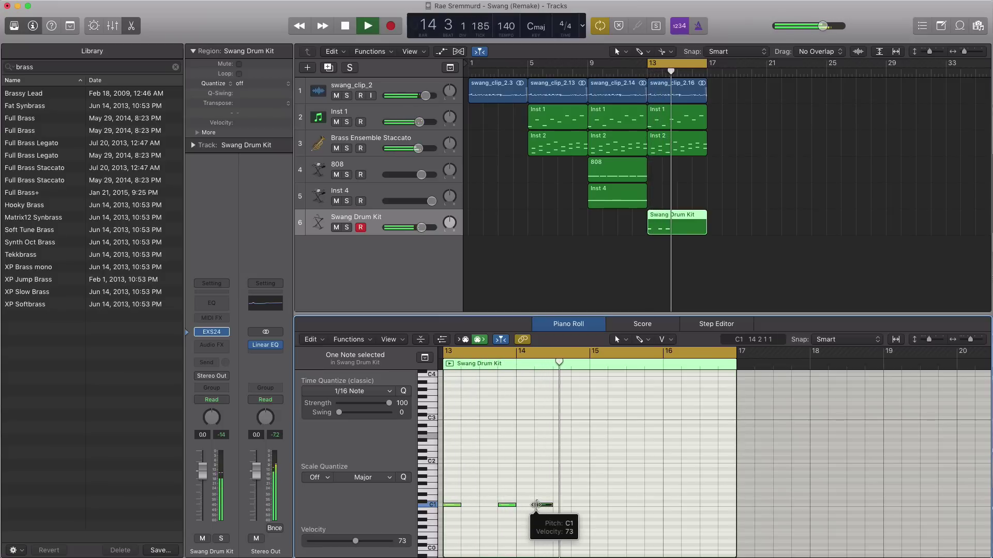
Copy the three C1 notes so the pattern repeats from bar 15, and play the loop
key(space)
drag(566, 514, 450, 505)
drag(594, 507, 599, 506)
key(space)
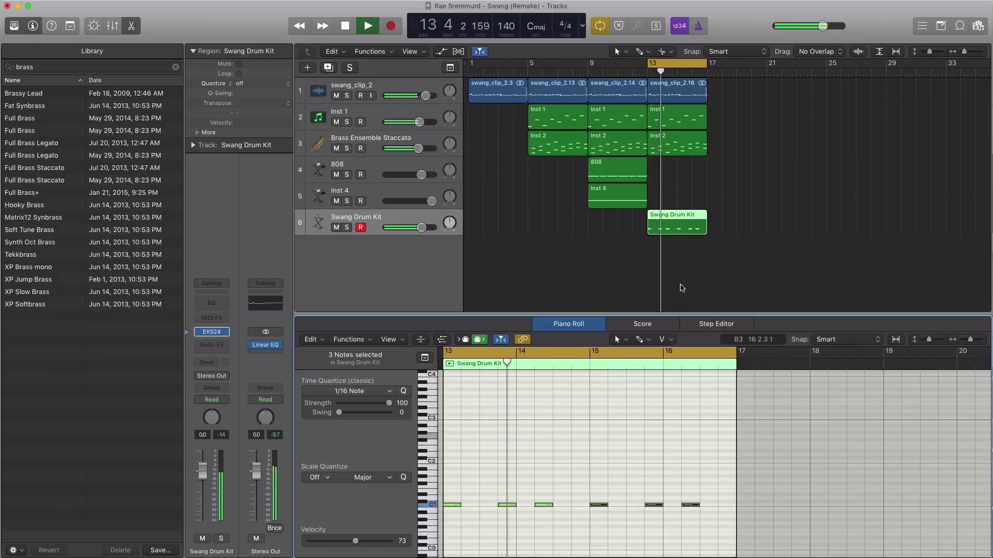
drag(706, 230, 768, 233)
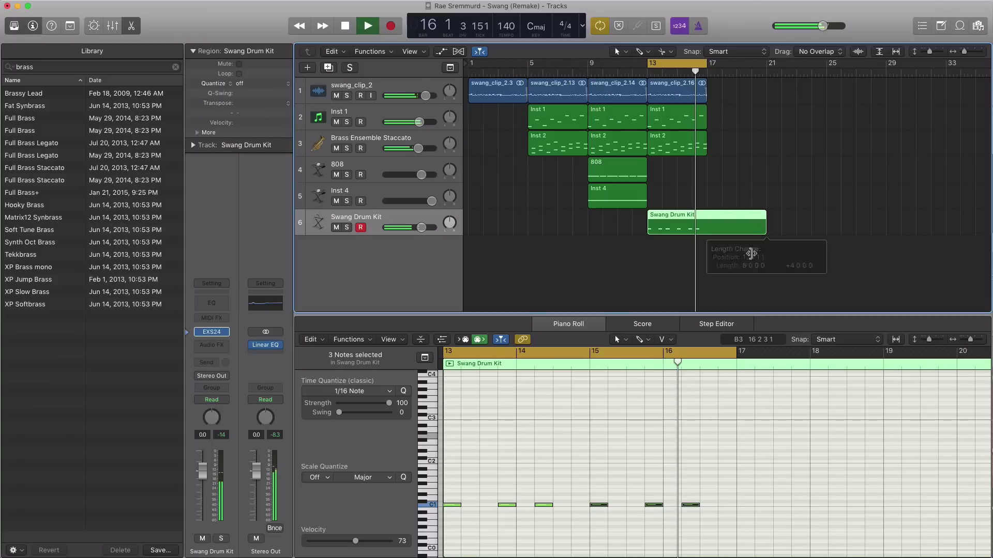
key(space)
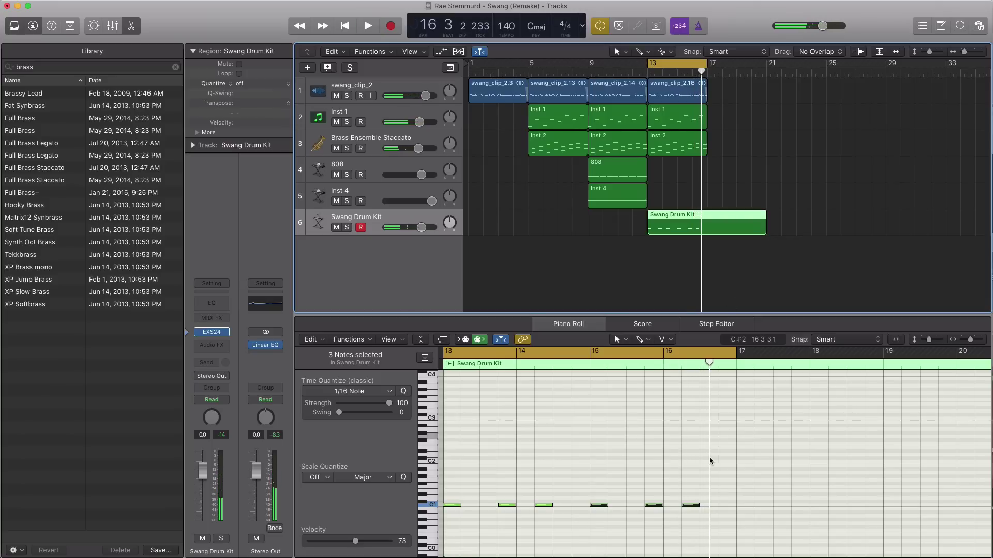
scroll(709, 457, right, 1)
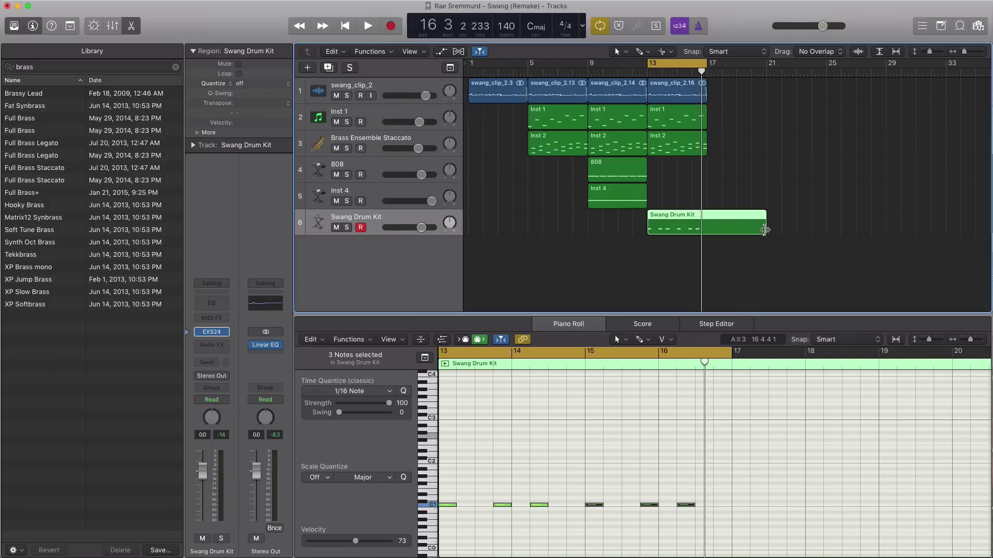
drag(764, 229, 709, 228)
Raise the Swang Drum Kit track volume to 1.7 dB while auditioning the loop, checking its EXS24 settings along the way
key(space)
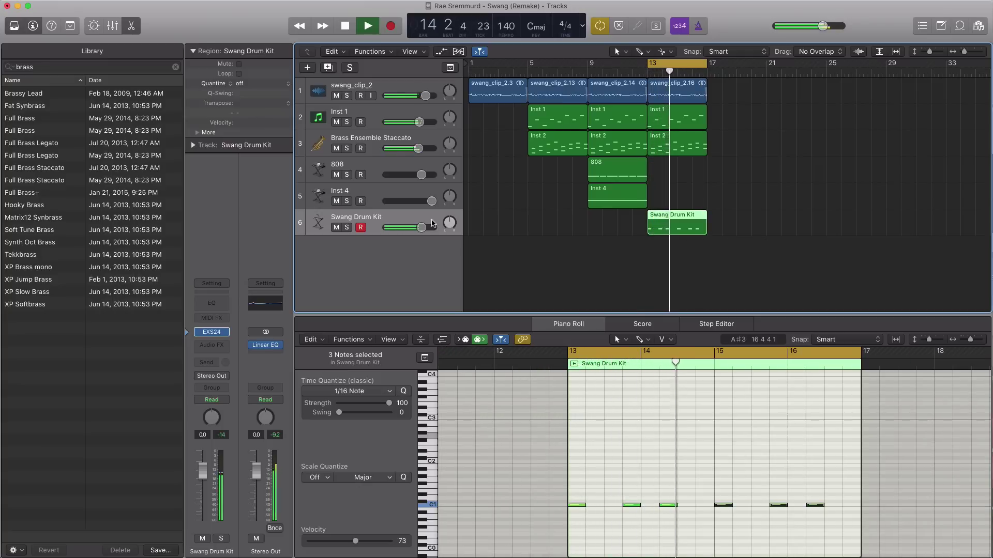
drag(421, 228, 423, 227)
key(space)
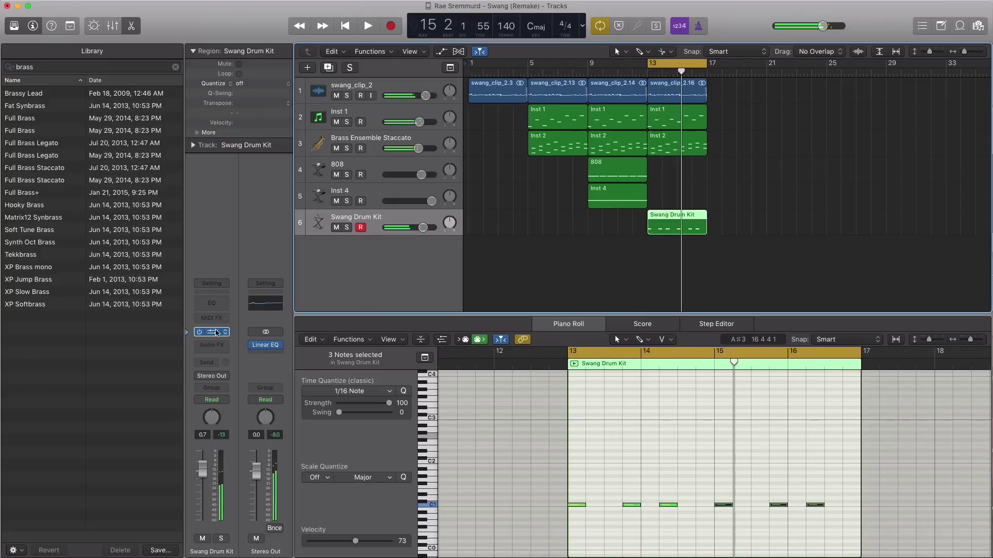
click(216, 333)
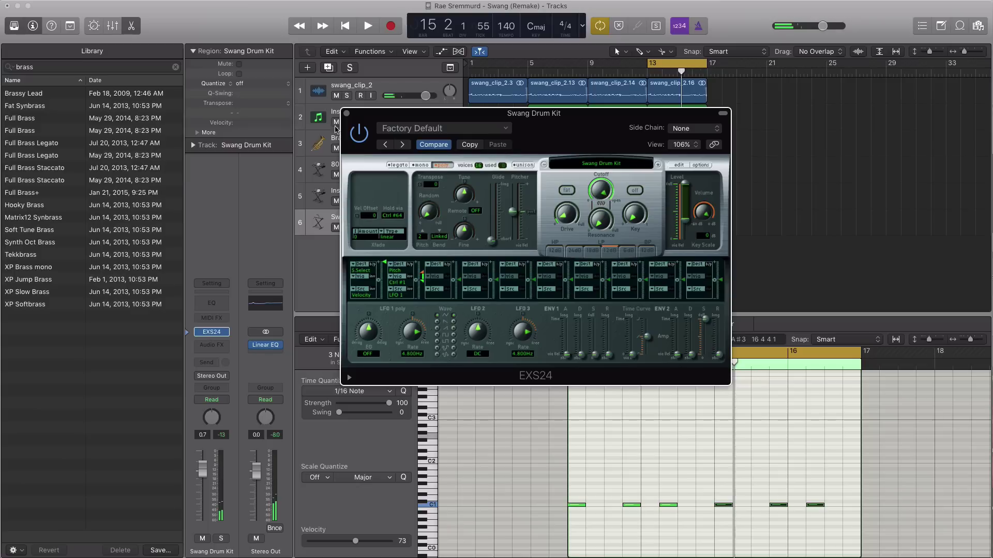
key(space)
click(347, 113)
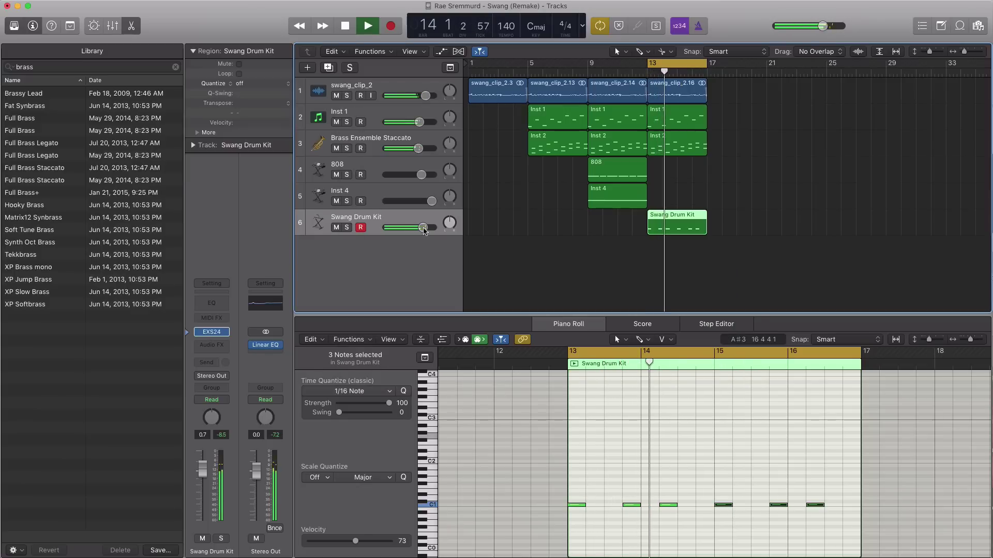
drag(423, 230, 428, 230)
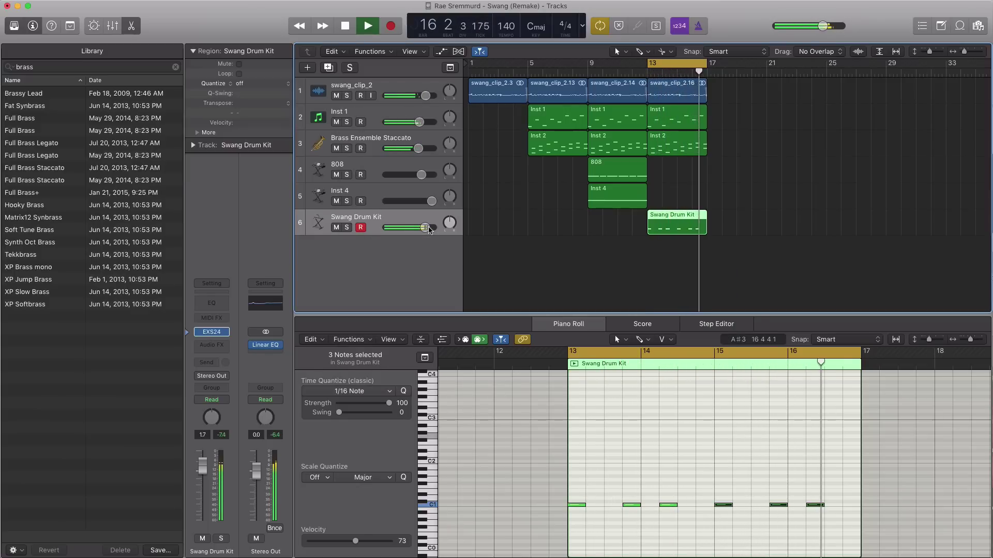
Stop playback, duplicate the Swang Drum Kit track, create a four-bar region at bar 13 on the new track and open its notes
key(space)
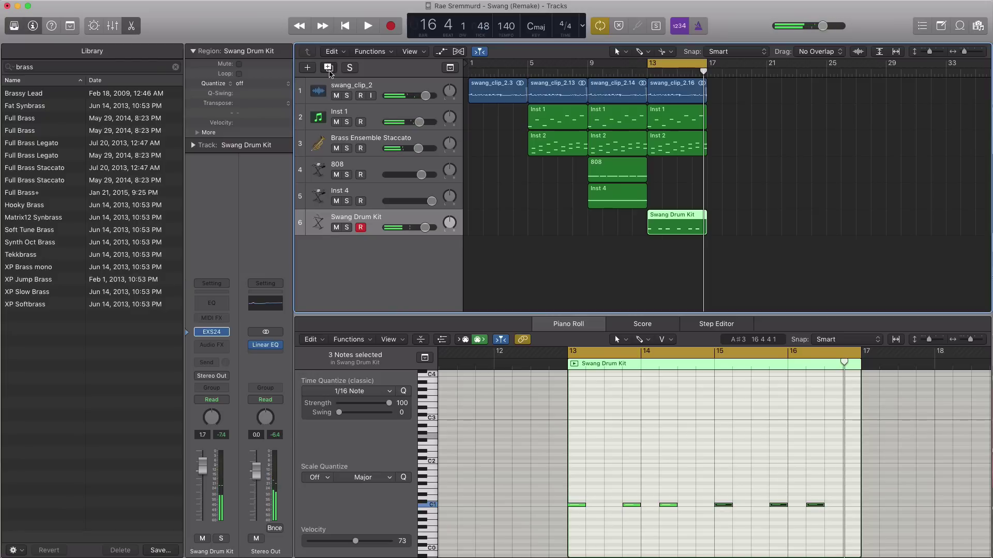
click(328, 69)
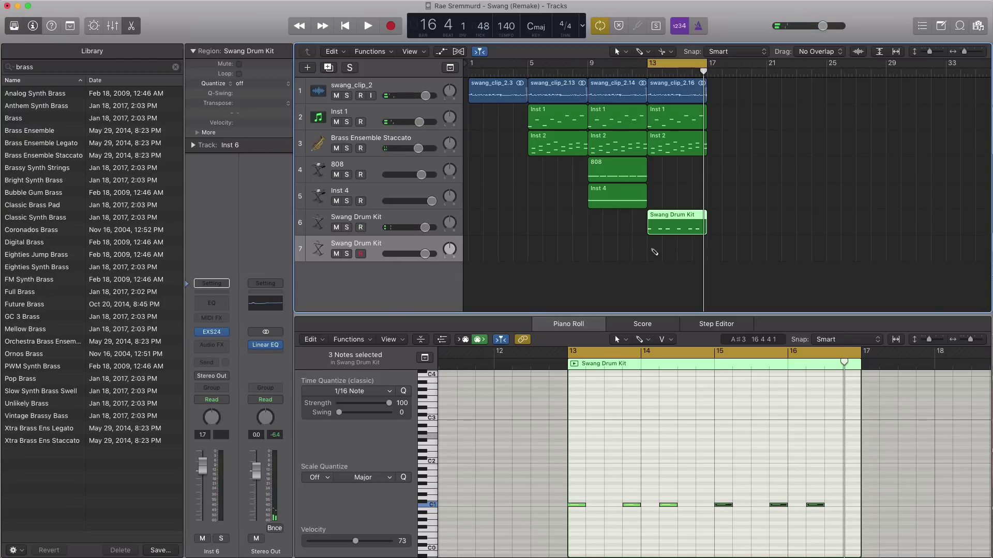
drag(654, 252, 705, 256)
key(e)
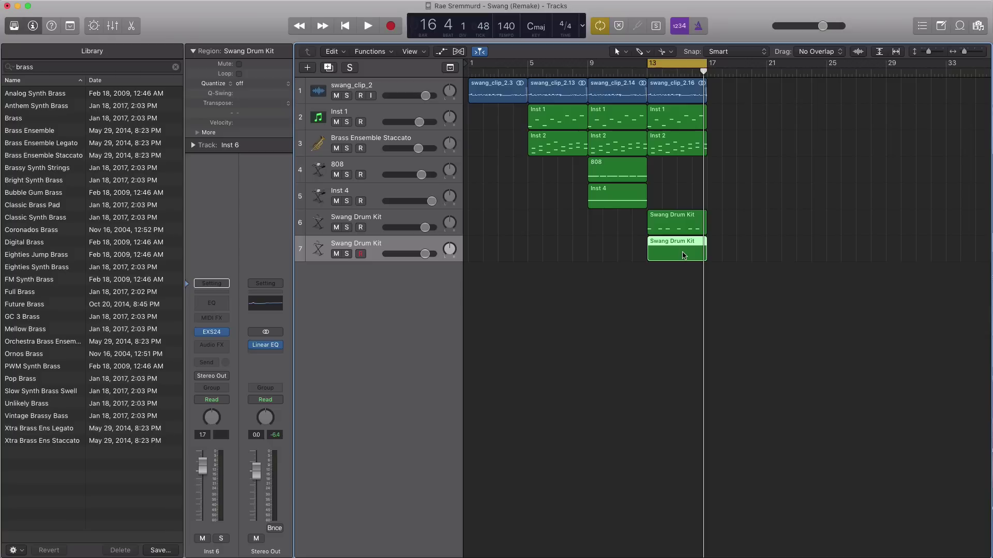
double_click(683, 255)
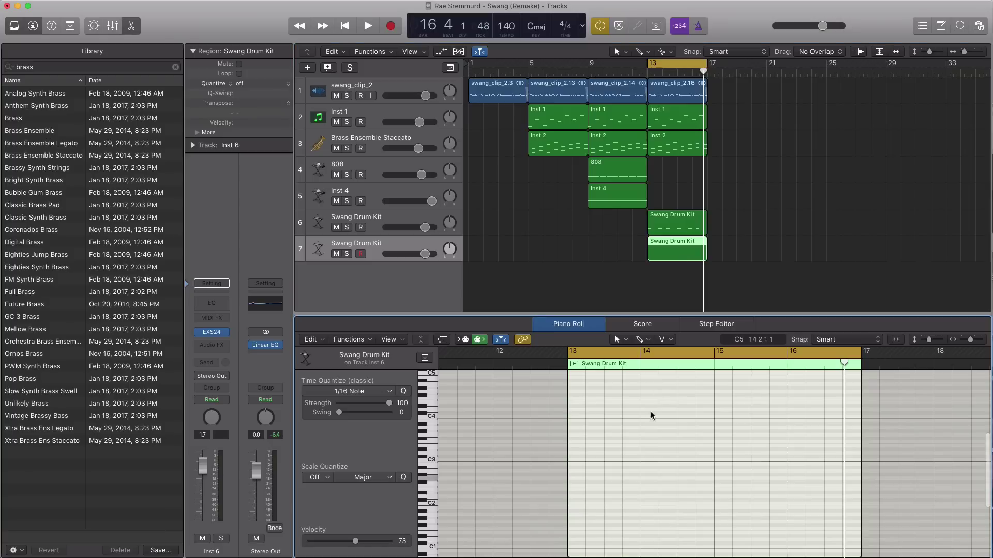
Enter C#1 notes on beat 3 of bars 13 to 16 in the new drum region and play the loop
scroll(584, 521, down, 1)
click(574, 527)
drag(580, 529, 688, 532)
shift+click(616, 532)
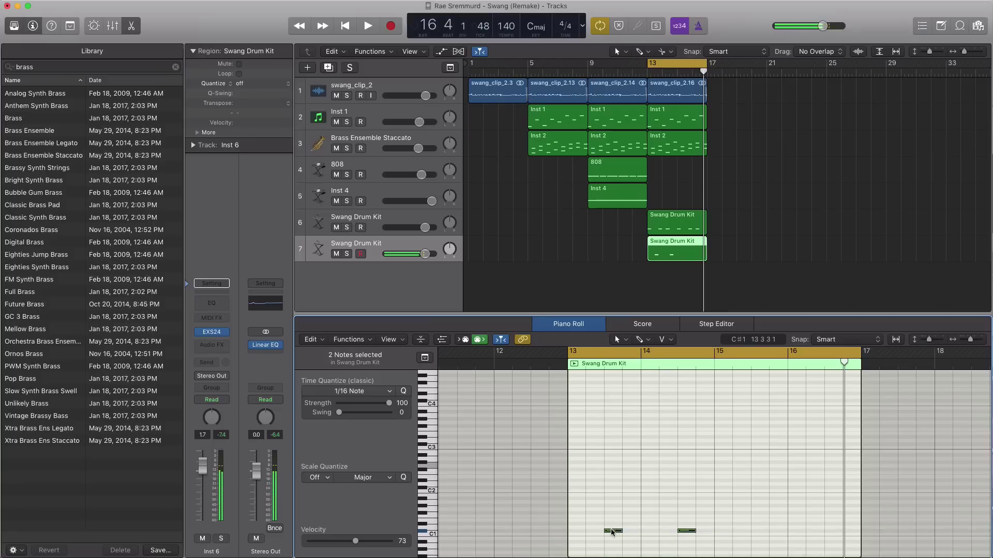
drag(611, 533, 759, 534)
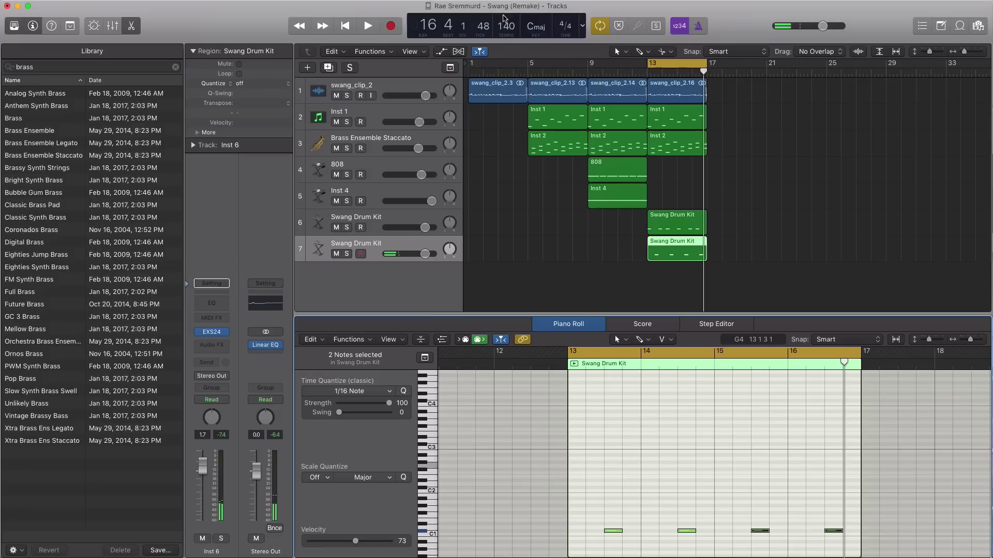
scroll(777, 468, down, 2)
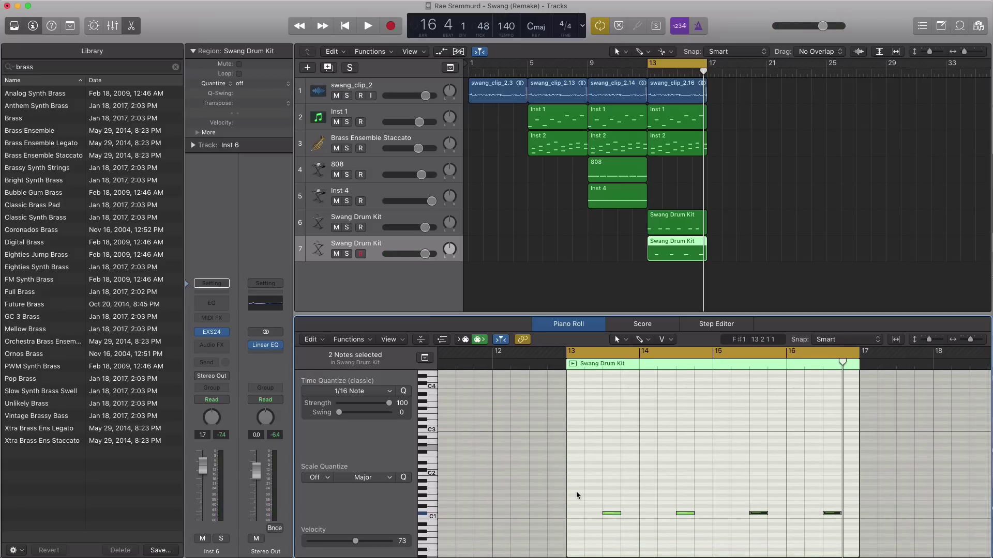
key(space)
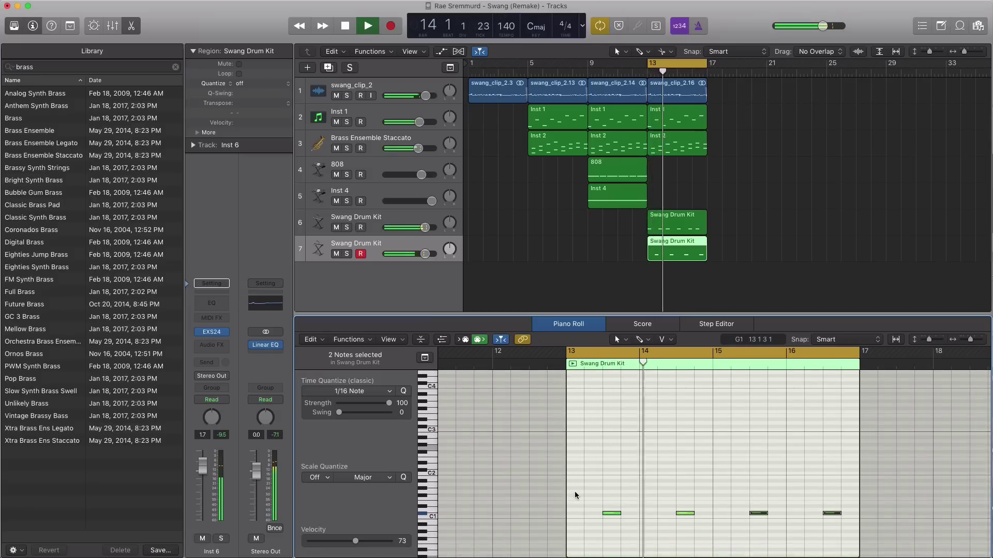
key(space)
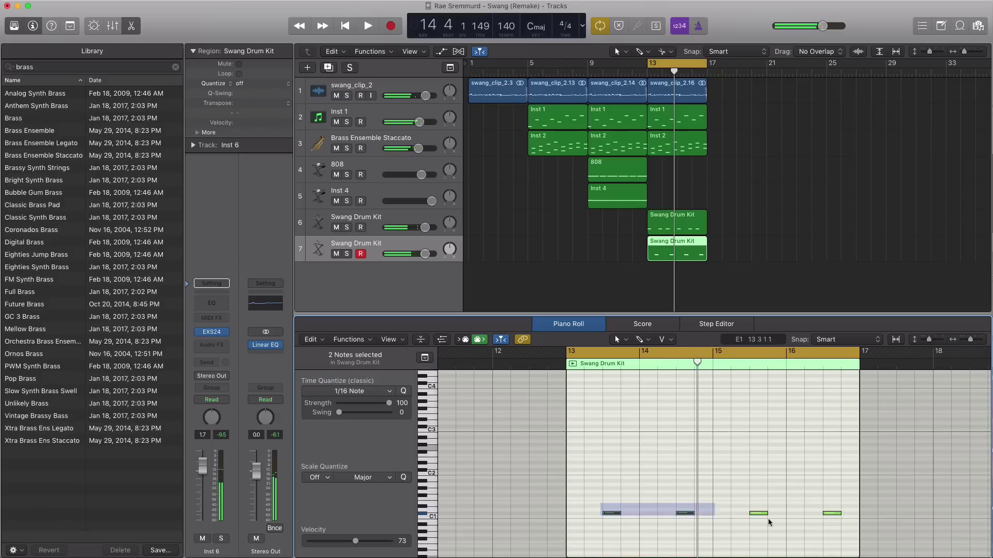
Layer D#1 copies above all four C#1 notes and play the loop
drag(817, 521, 817, 520)
drag(613, 515, 613, 507)
key(space)
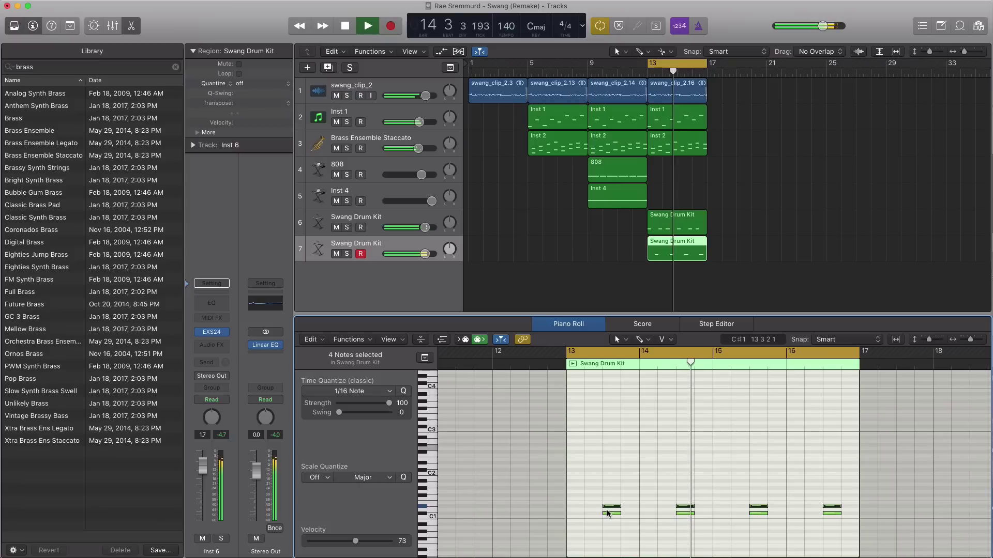
Lower the second Swang Drum Kit track's volume to -2.2 dB while the loop plays
click(424, 254)
drag(424, 254, 402, 258)
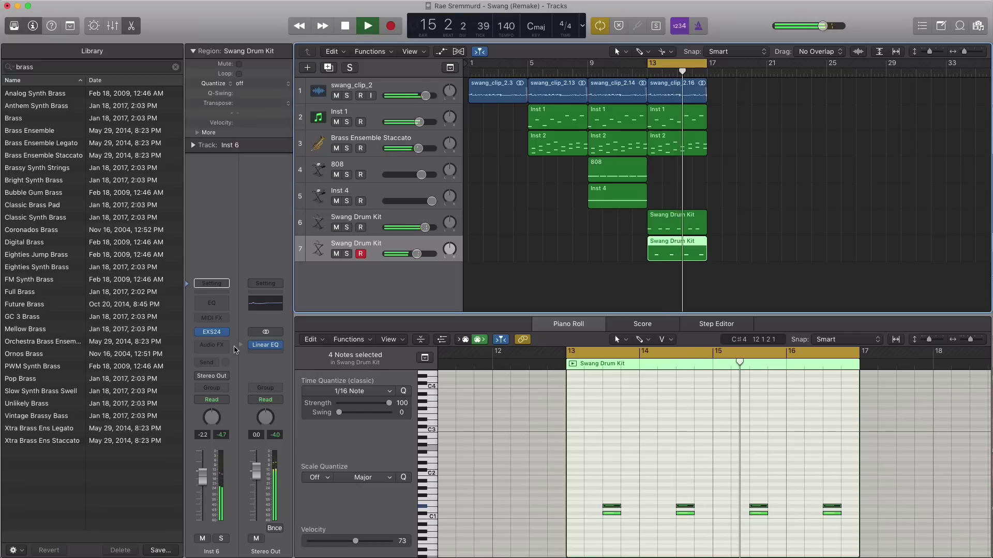
key(space)
Add a stereo Space Designer reverb to the second Swang Drum Kit track and reduce its reverb output to a low level during playback
click(221, 347)
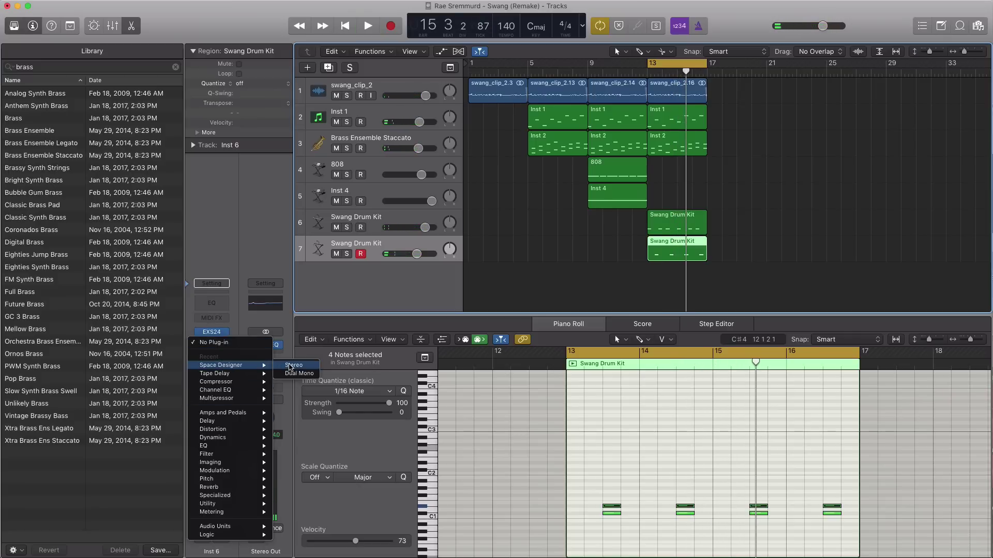
click(293, 365)
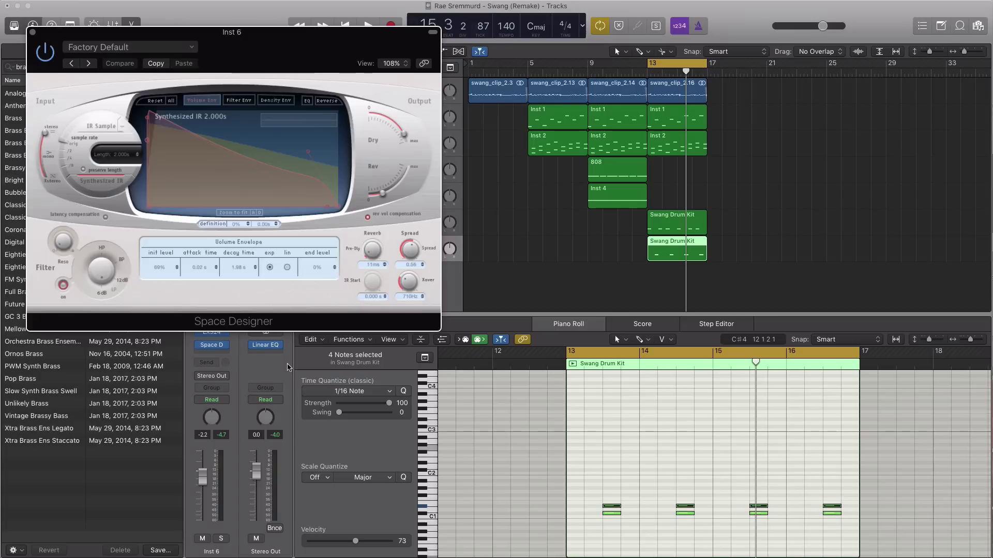
drag(381, 194, 384, 192)
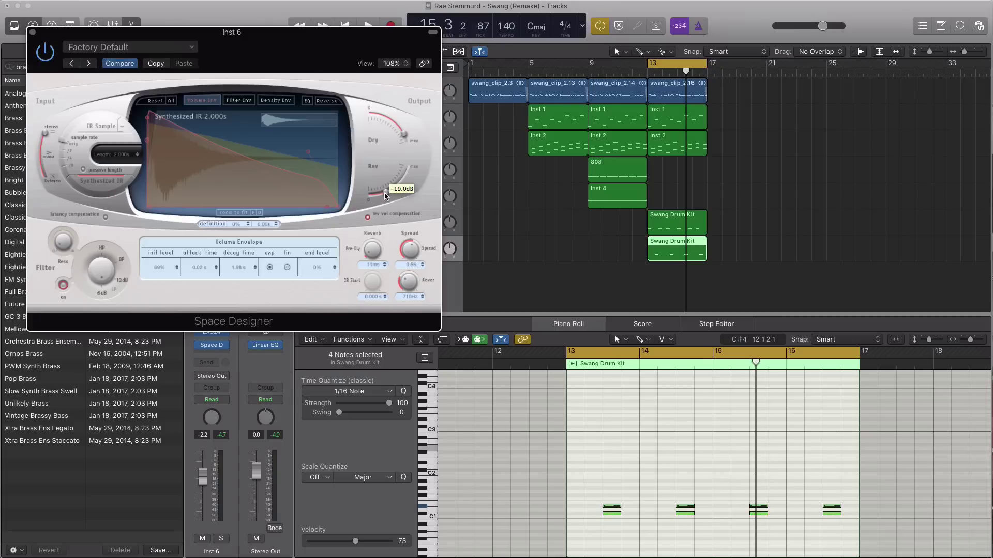
drag(286, 53, 554, 151)
key(space)
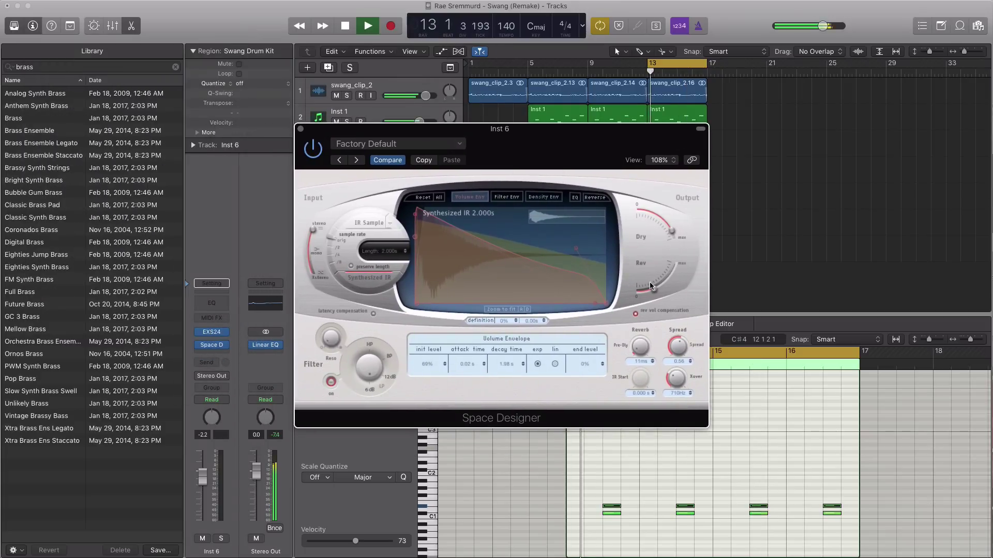
drag(656, 290, 647, 297)
click(646, 294)
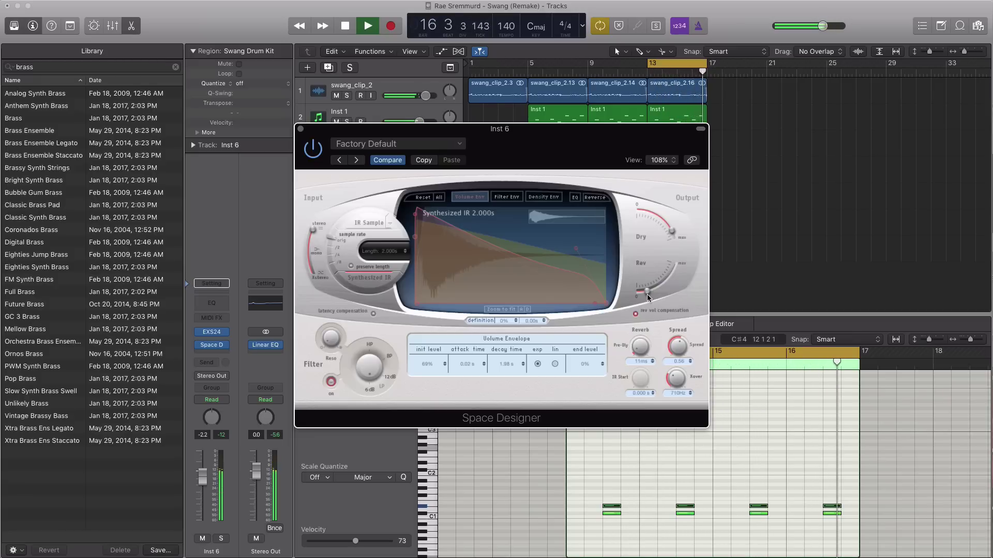
click(300, 129)
key(space)
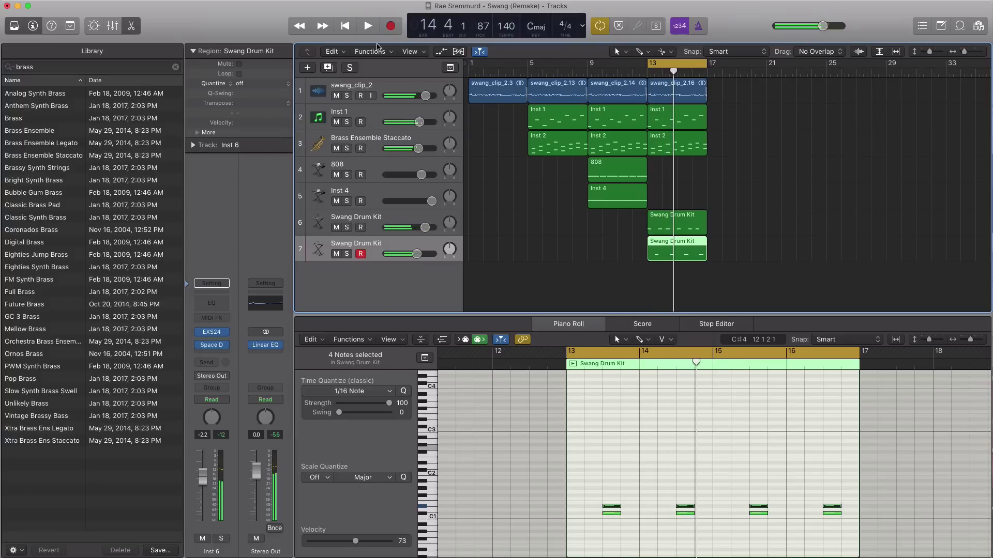
Duplicate the first Swang Drum Kit track again and create a four-bar region at bar 13 on the copy
click(376, 220)
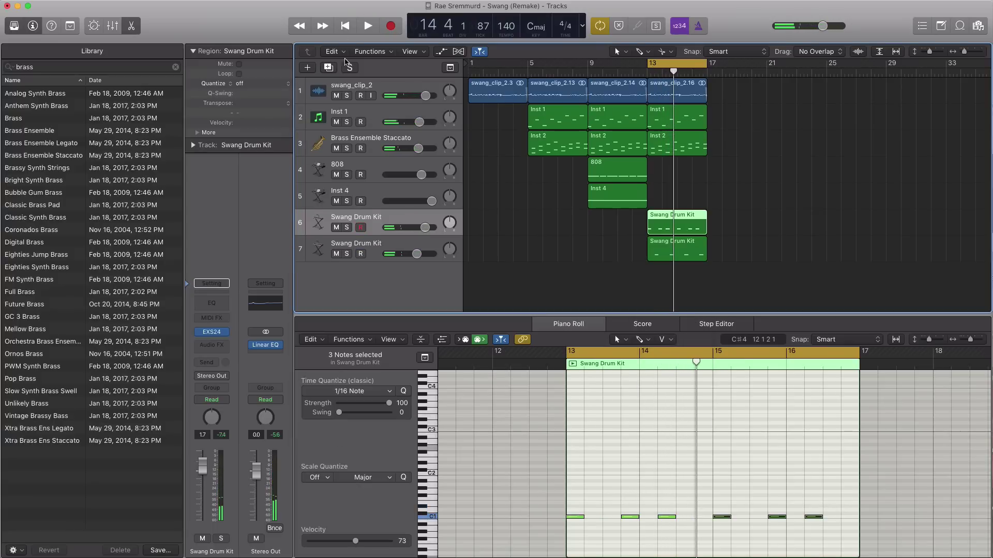
click(328, 68)
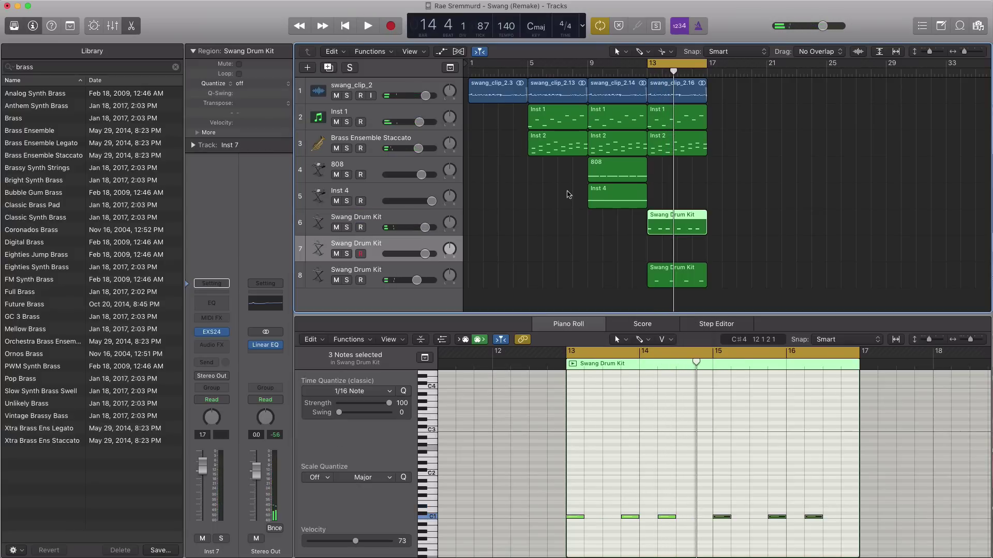
click(652, 253)
drag(667, 256, 706, 258)
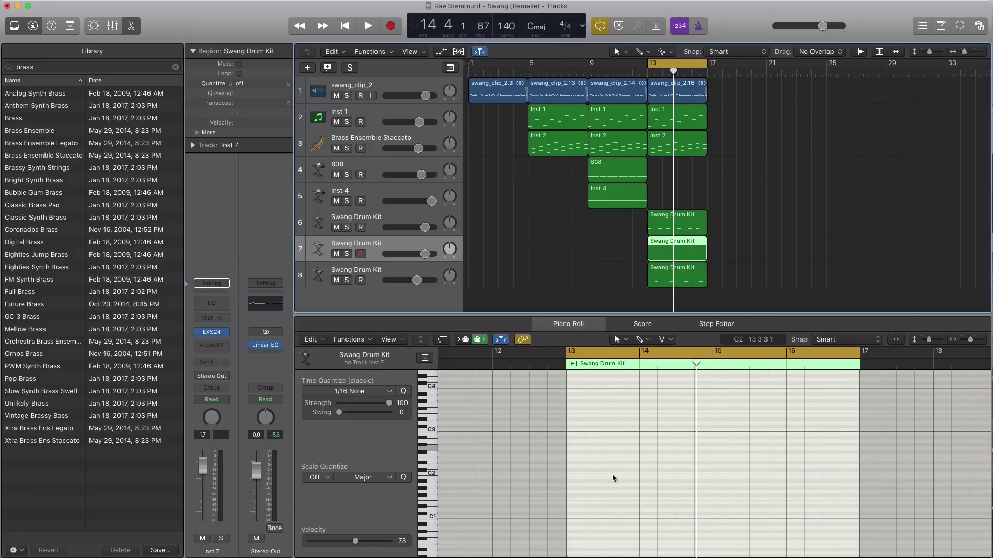
Paint continuous D1 notes through bars 13 to 16 with the Brush Tool, using a 1/8 Note time quantize
click(638, 346)
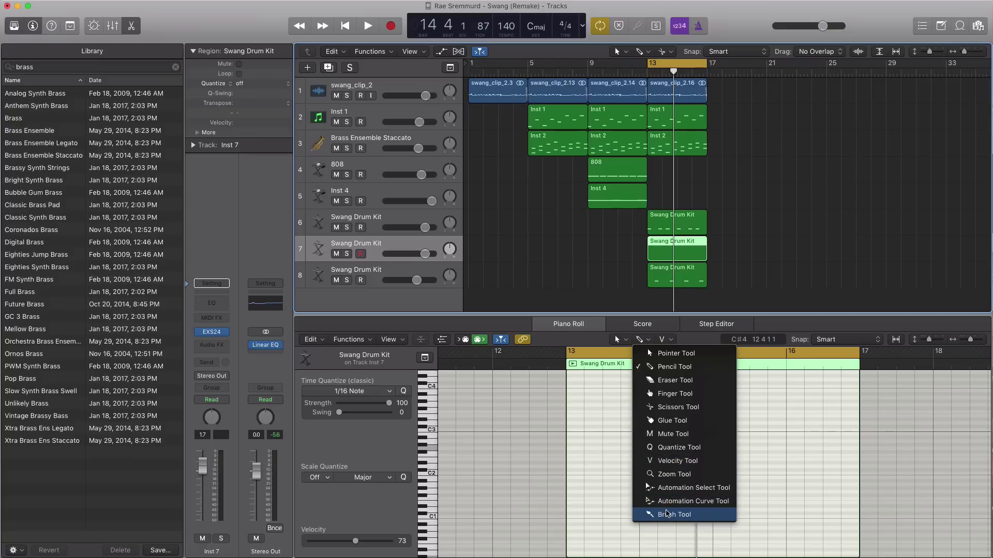
click(666, 514)
click(360, 396)
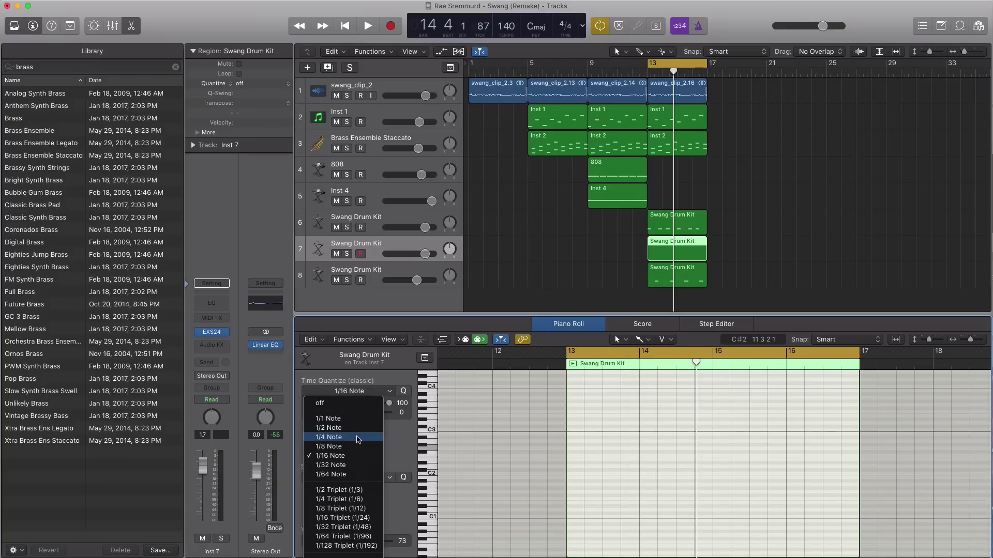
click(343, 446)
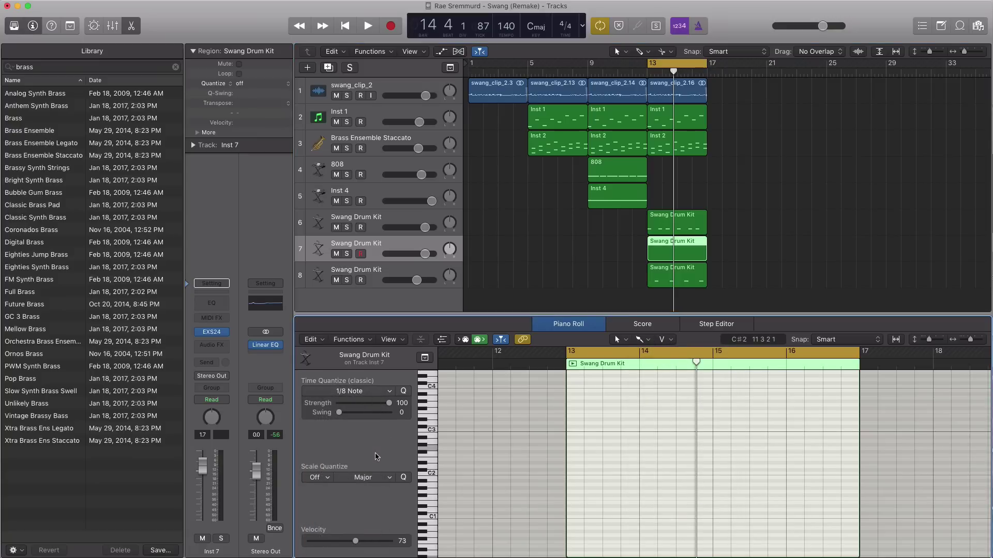
click(573, 513)
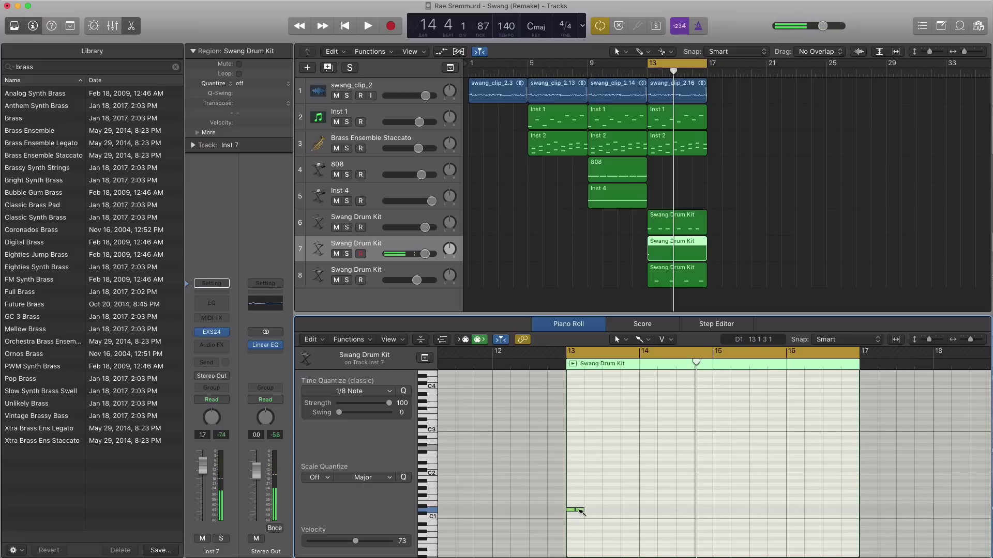
drag(579, 512, 646, 512)
drag(718, 512, 720, 512)
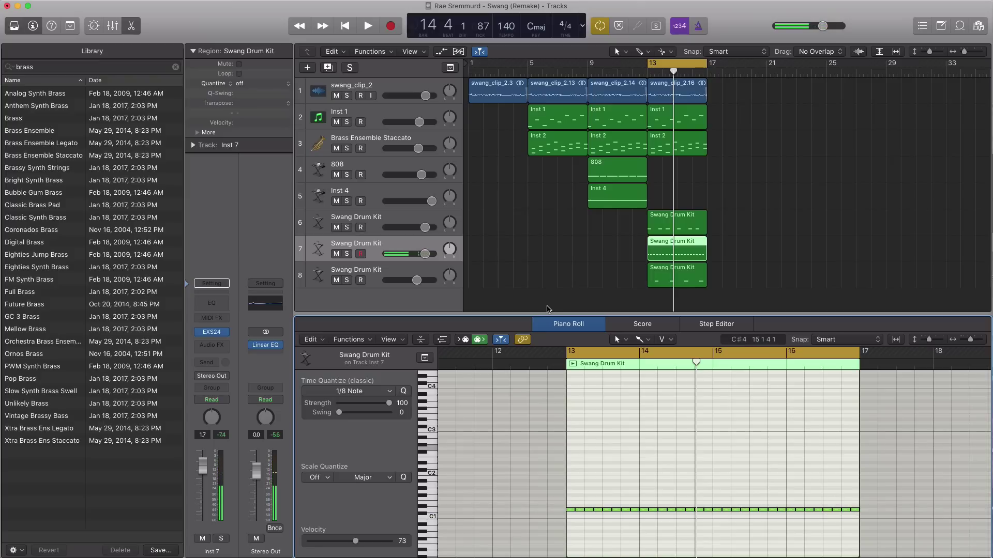
Lower the eighth-note drum track to -14.8 dB and turn the Brass Ensemble Staccato track down slightly while auditioning the loop
key(space)
drag(426, 254, 389, 262)
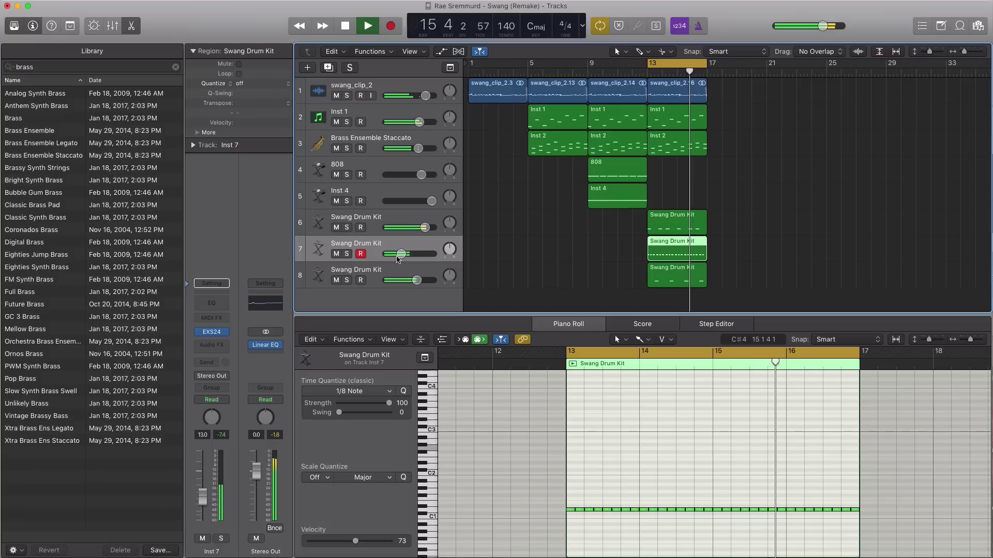
click(398, 259)
drag(398, 260, 395, 260)
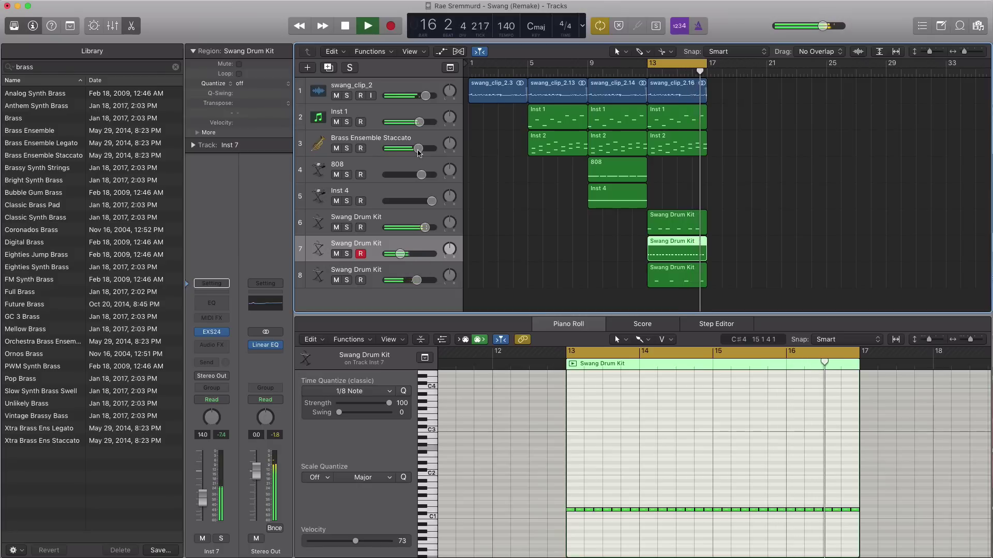
drag(418, 149, 406, 156)
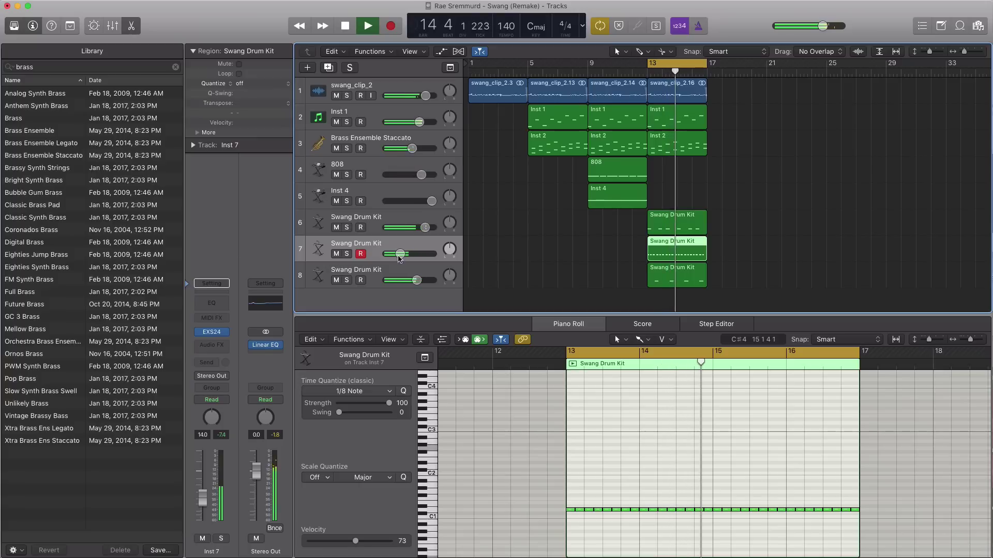
drag(400, 254, 400, 254)
key(space)
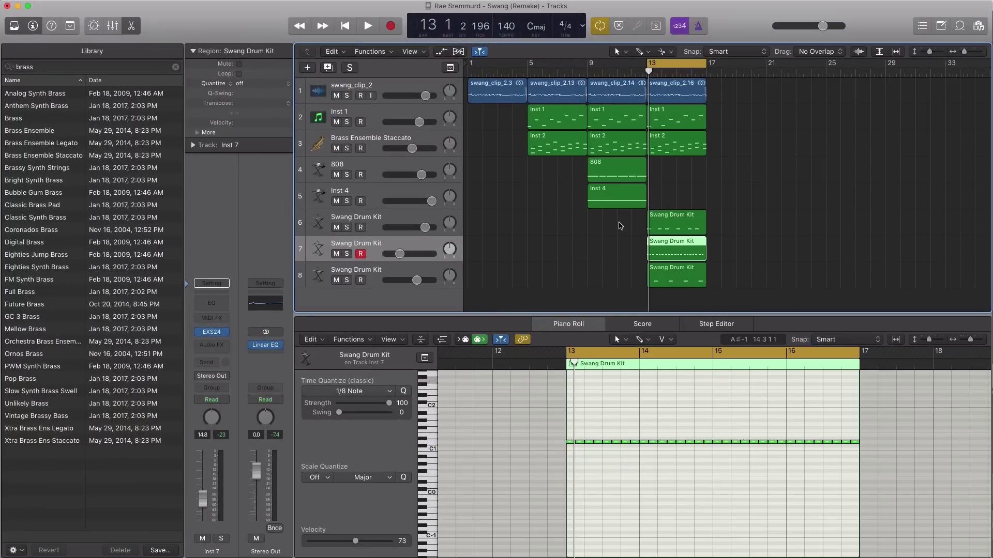
Duplicate the 808 track and create a four-bar region at bar 13 on the copy
click(401, 170)
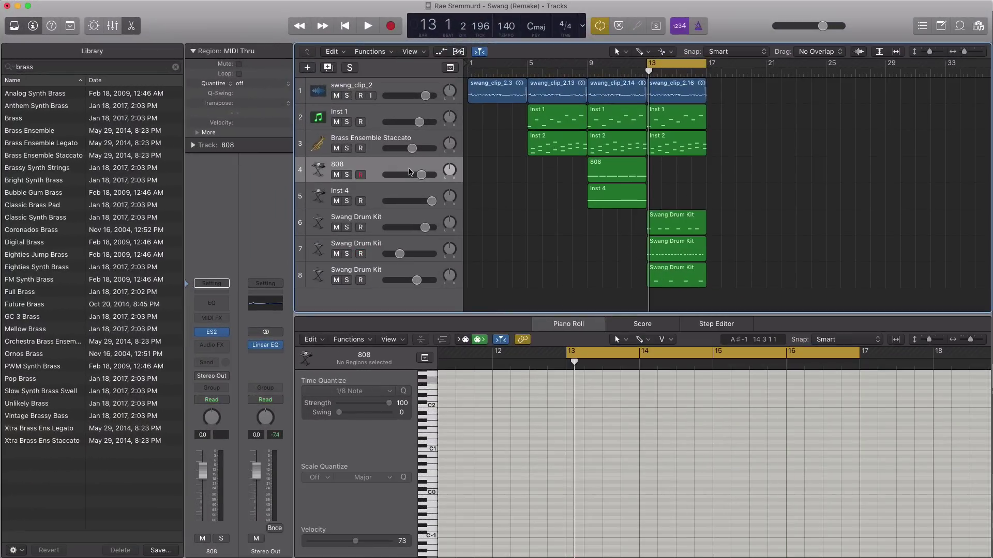
click(327, 69)
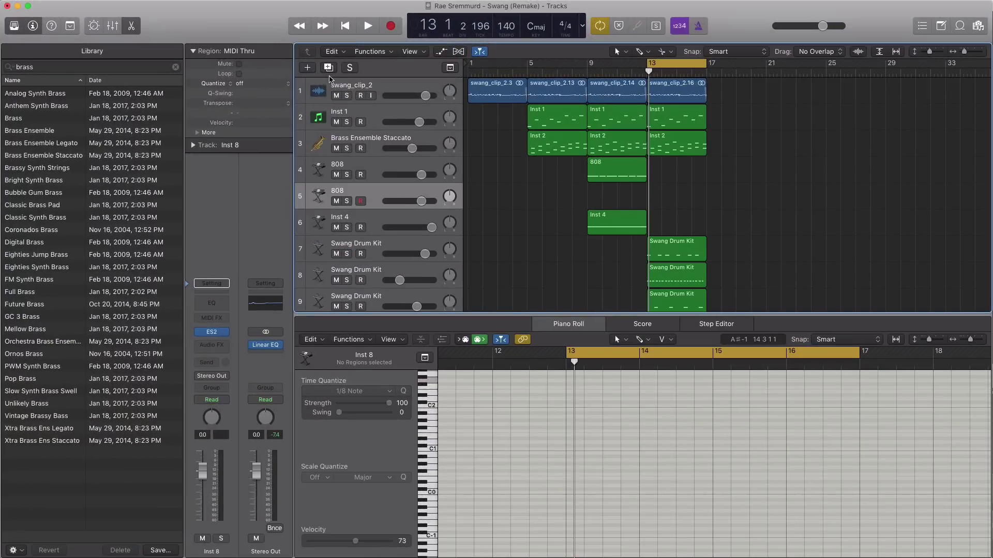
click(653, 200)
drag(658, 202, 703, 204)
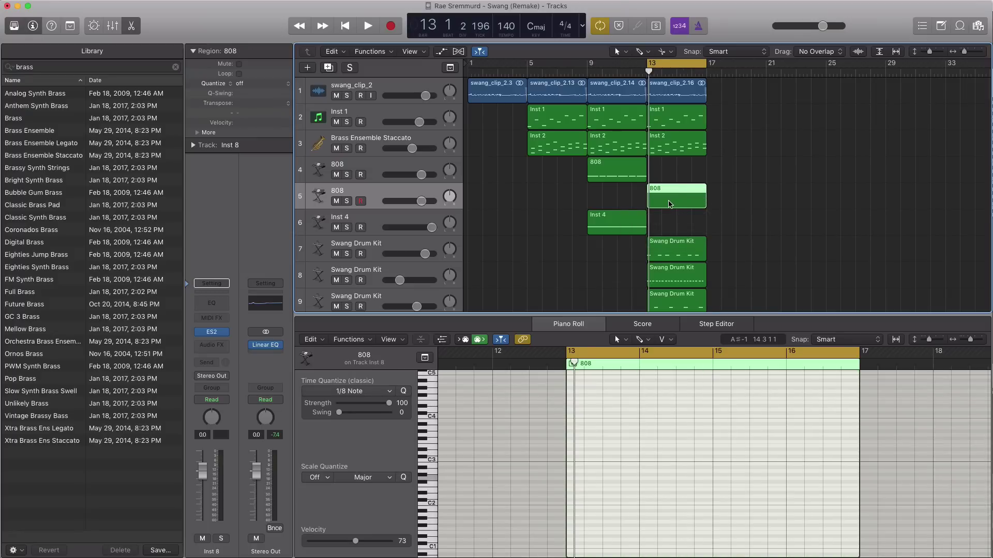
Add a G0 note at the start of bar 13 in the new 808 region and audition it against the loop
scroll(594, 514, down, 5)
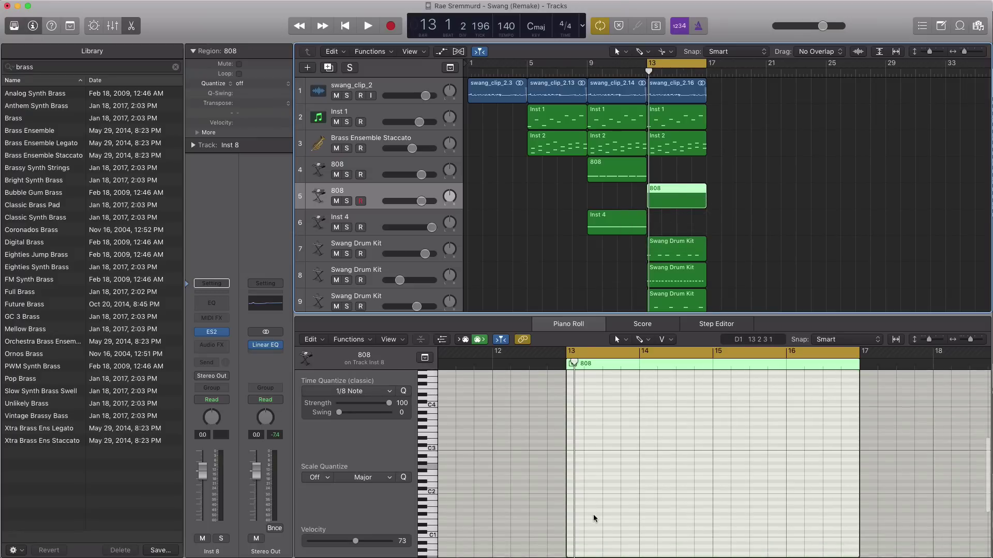
scroll(593, 513, down, 3)
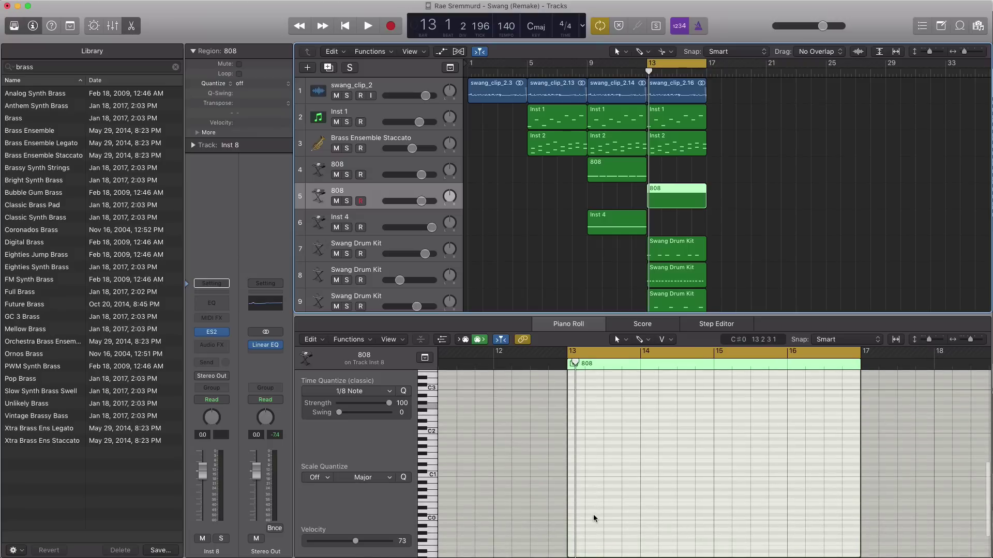
click(574, 493)
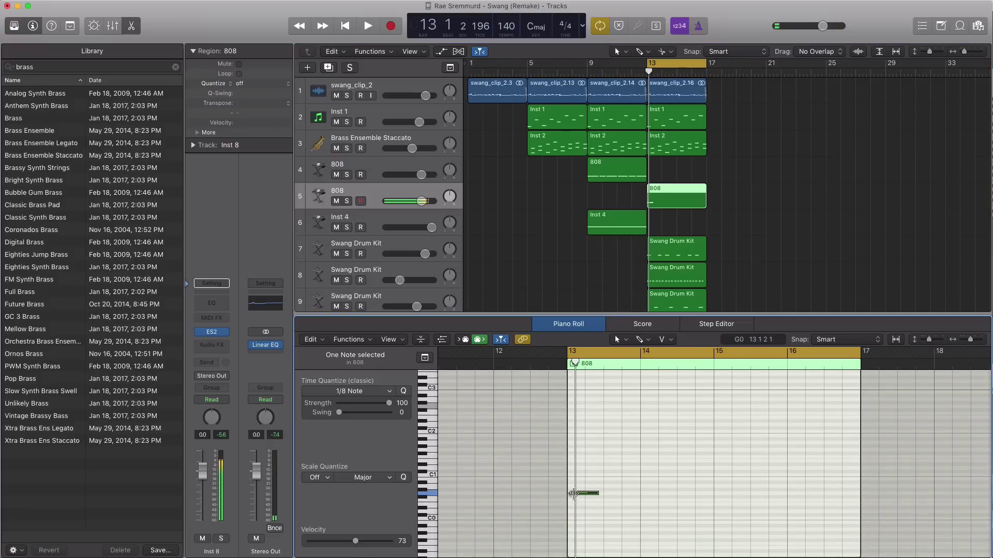
drag(578, 495, 592, 493)
key(space)
key(space)
scroll(594, 514, down, 2)
key(space)
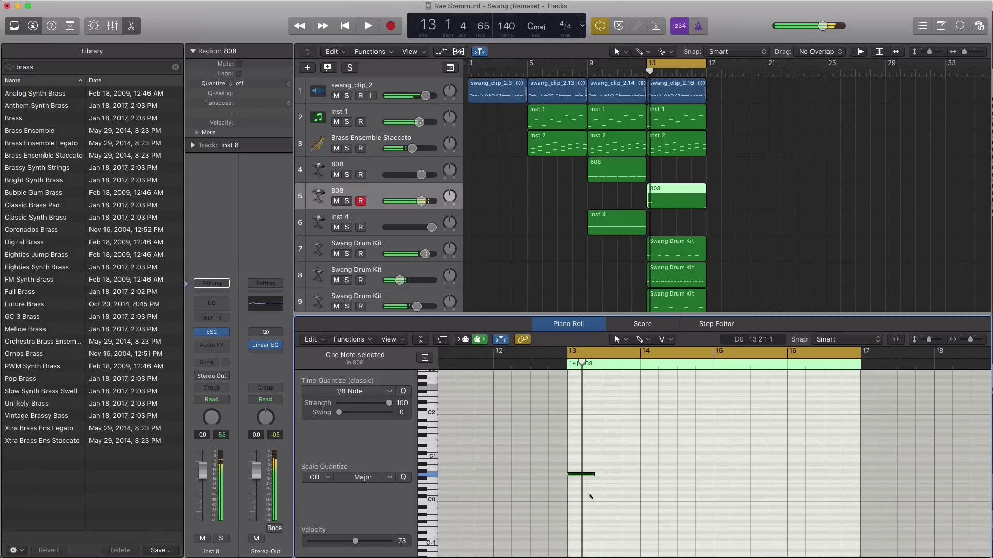
Add 808 notes D0 at beat 2 and G0 at beat 4 of bar 13, and D0 at the start of bar 14
super+click(595, 494)
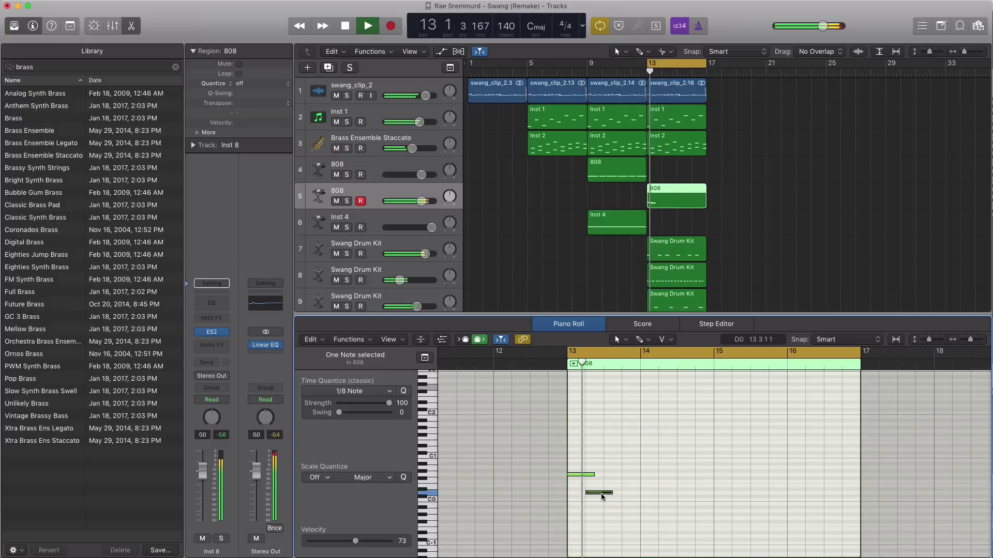
key(space)
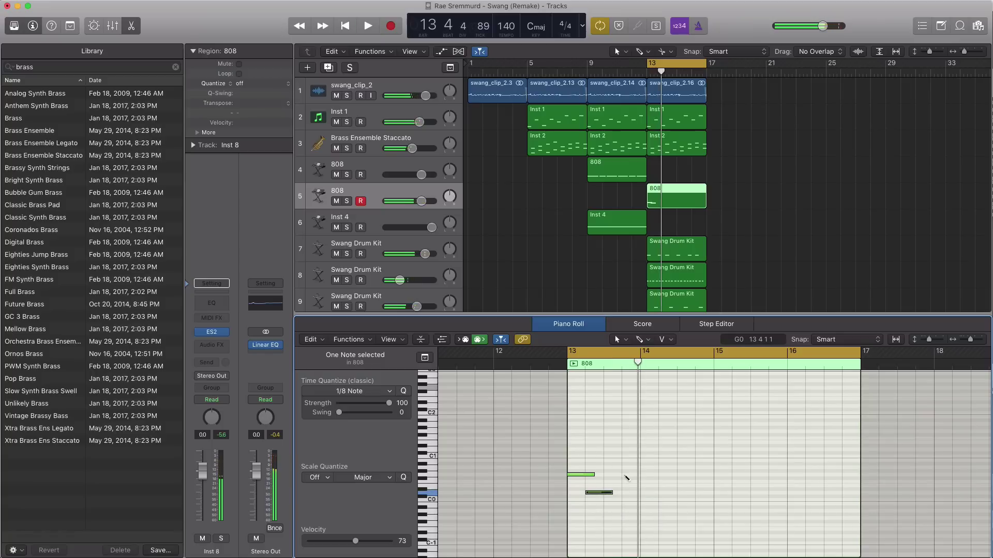
key(space)
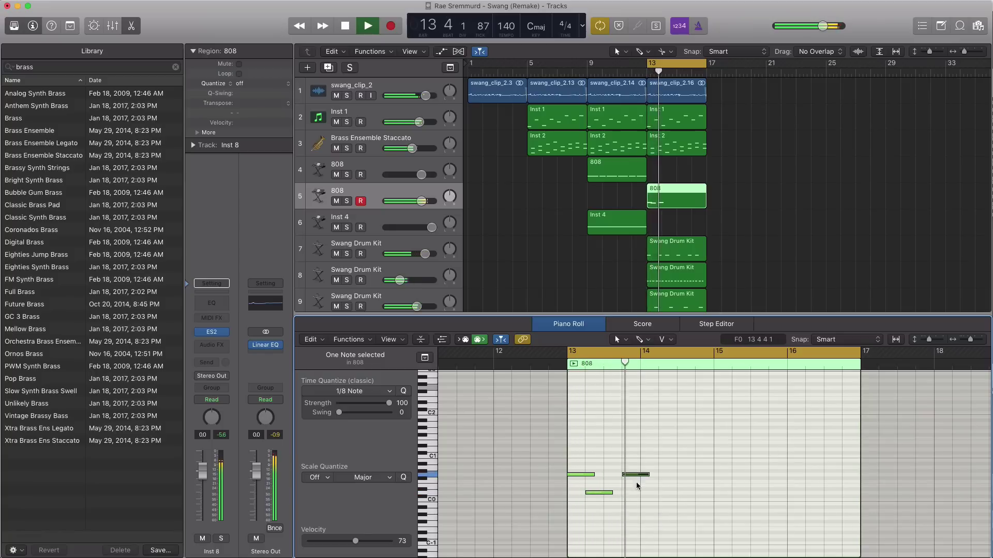
super+click(641, 493)
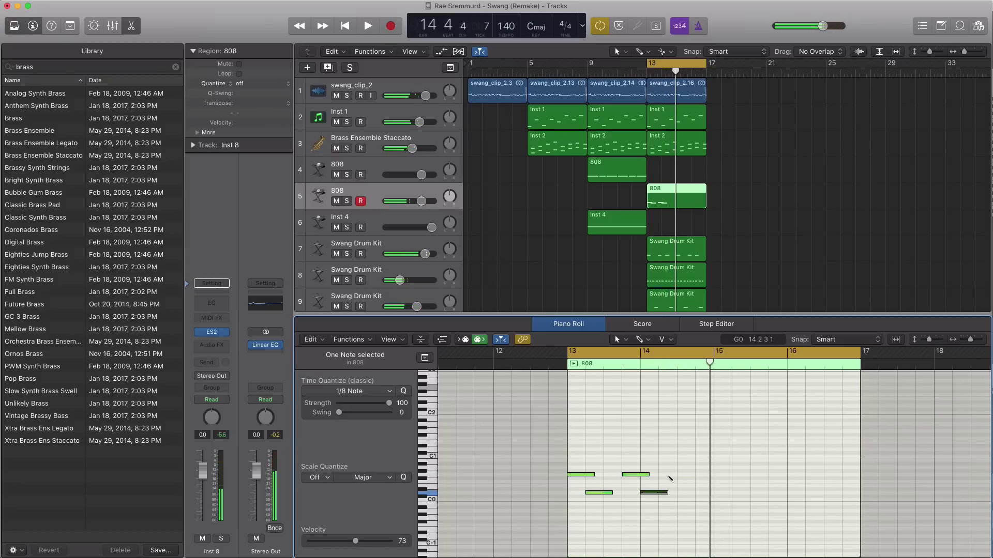
Add a G0 note at beat 2 and a D0 note at beat 3 of bar 14, correcting their positions by ear
super+click(669, 475)
drag(677, 475, 669, 476)
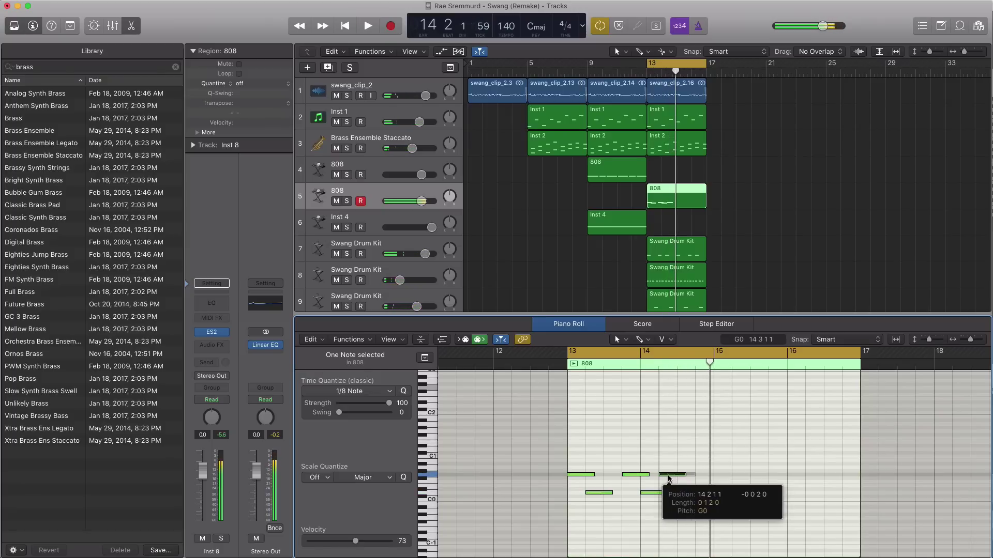
super+click(681, 494)
key(space)
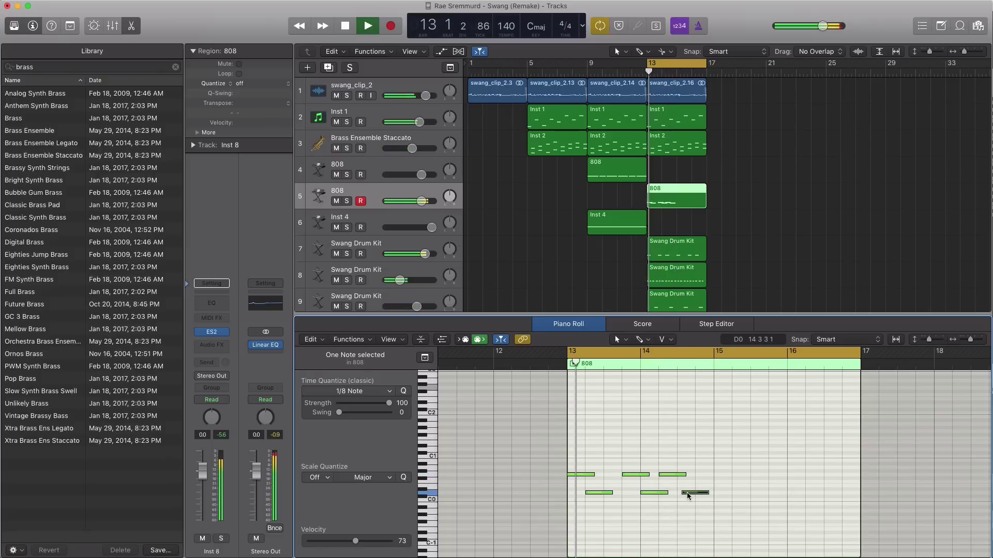
drag(680, 493, 685, 499)
key(space)
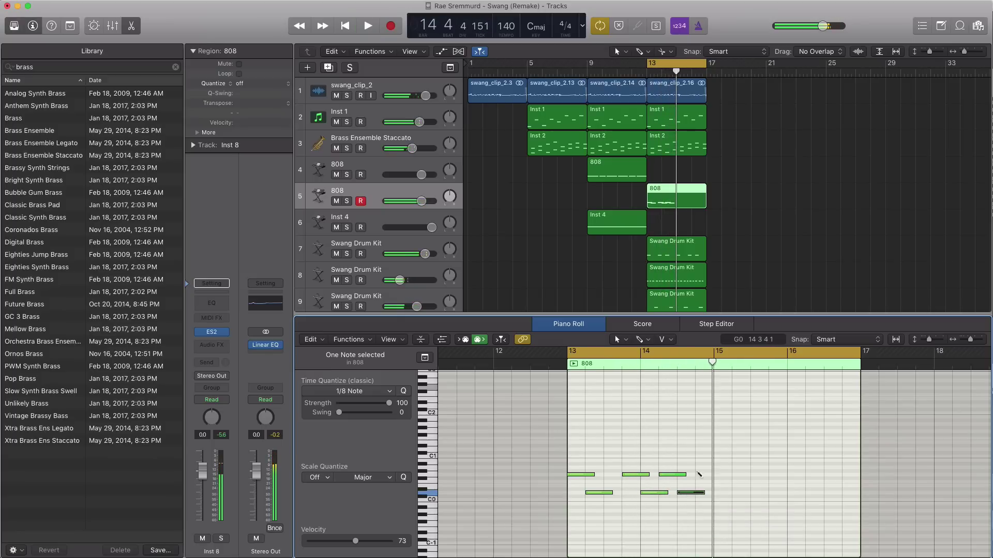
Add a high D1 note at beat 4 of bar 14 and play back the two-bar 808 pattern
scroll(717, 475, right, 2)
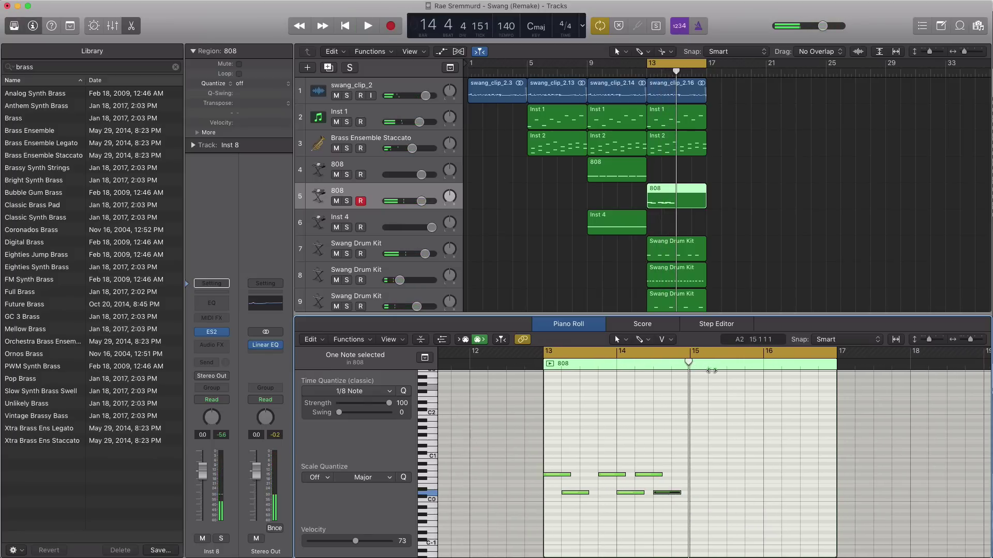
click(712, 362)
click(675, 450)
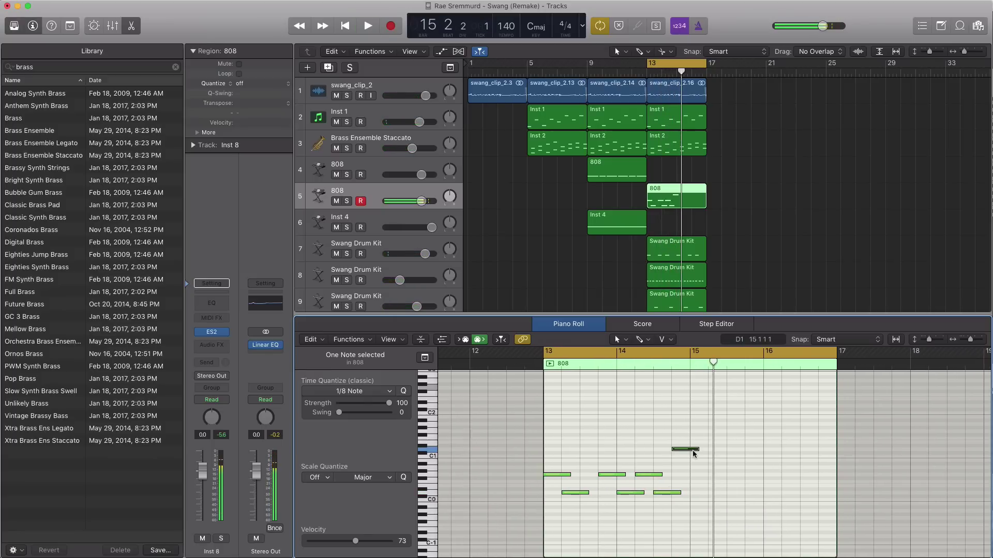
key(space)
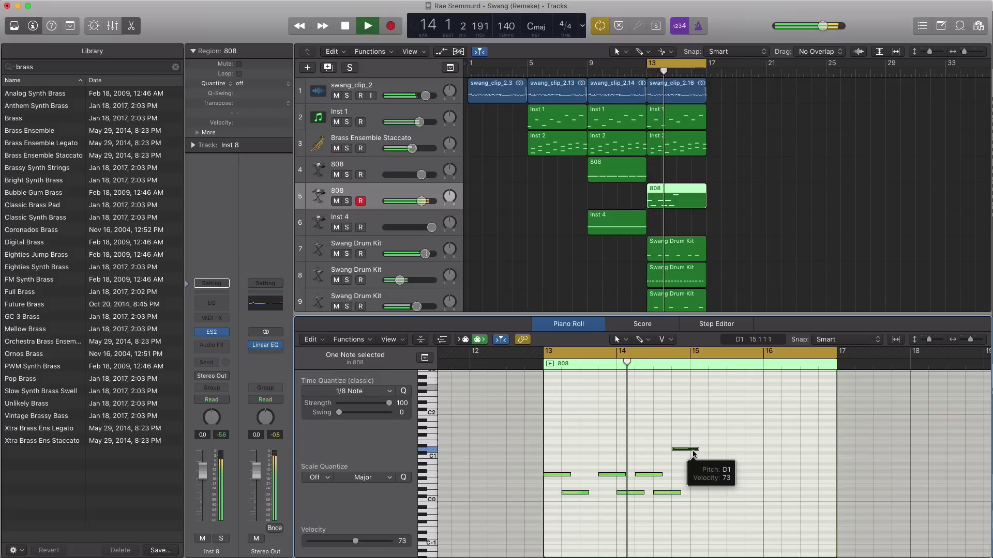
key(space)
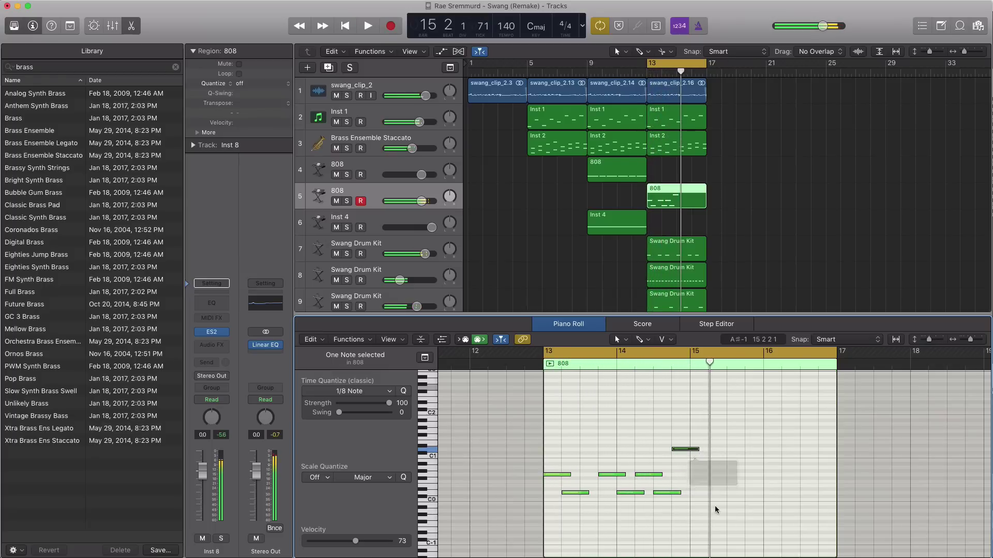
Copy all seven 808 notes from bars 13 and 14 to start at bar 15 and check the playback
drag(716, 509, 550, 420)
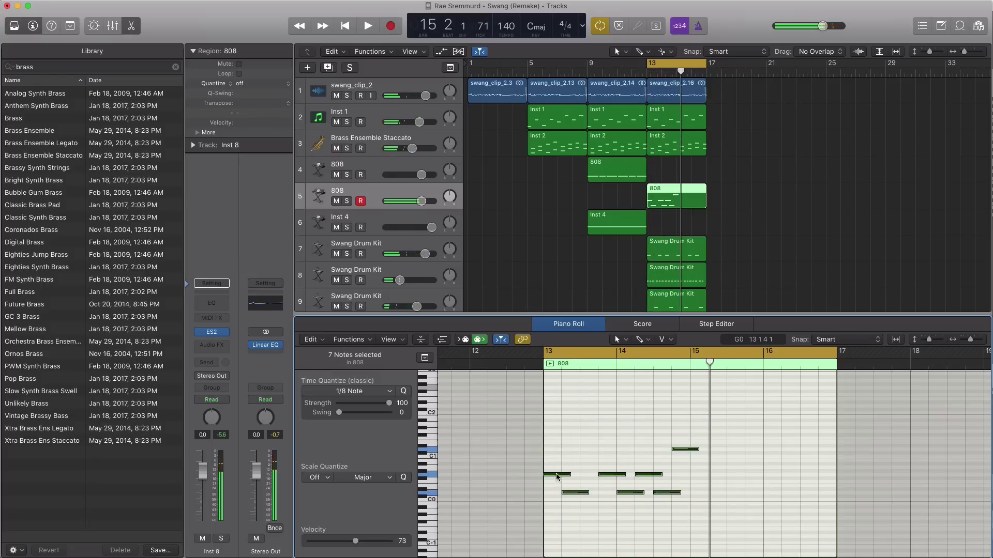
drag(557, 476, 704, 479)
key(space)
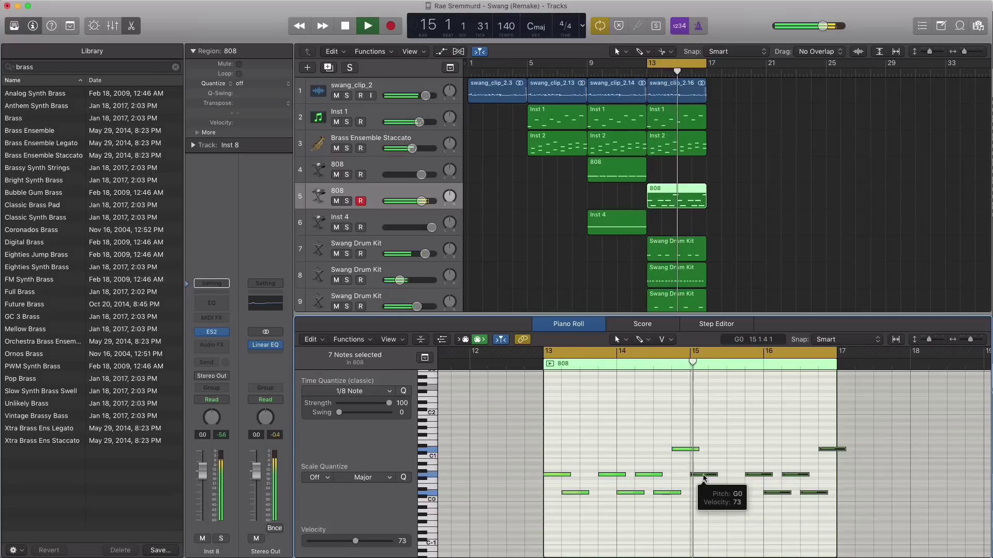
key(space)
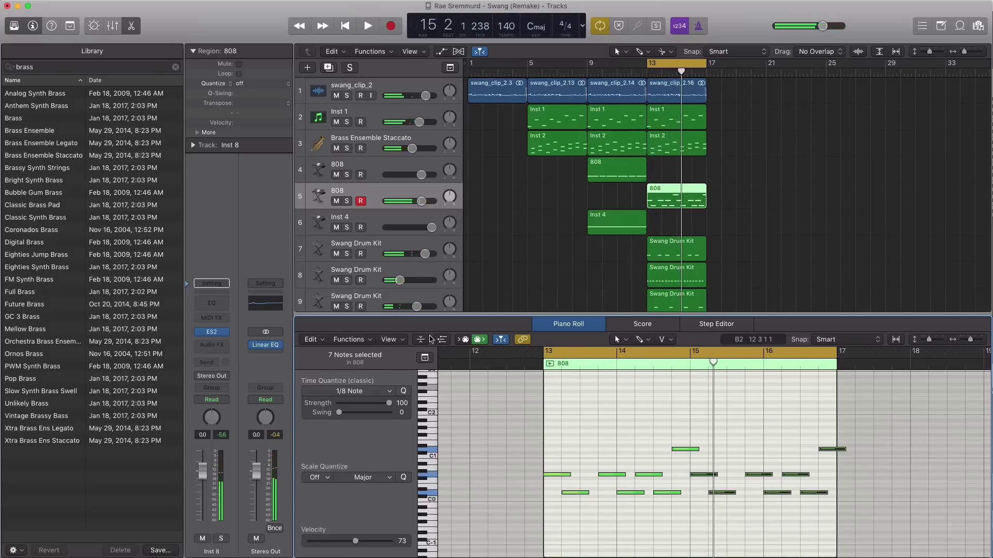
Increase the Glide amount in the second 808 track's ES2 synth and listen to the slides in the loop
click(213, 333)
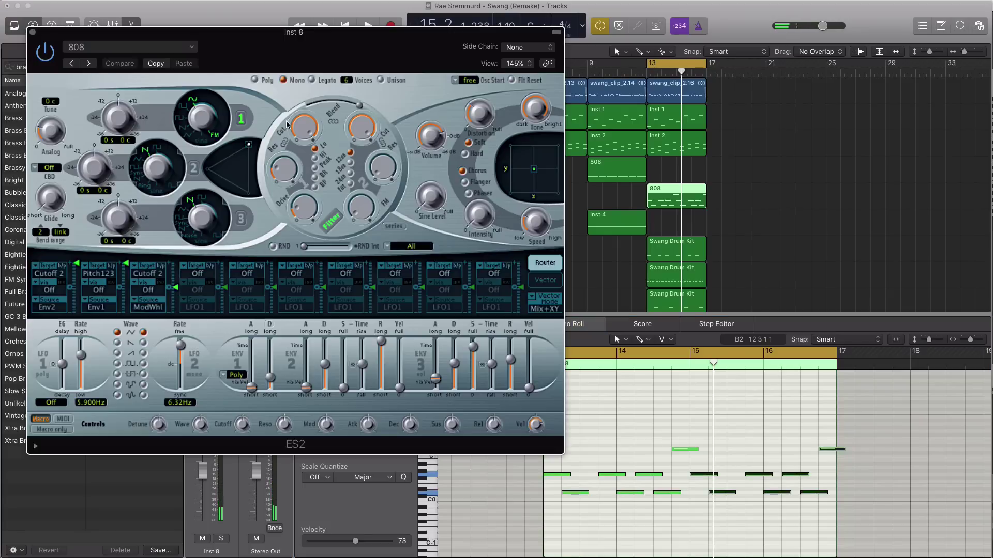
drag(269, 58, 516, 86)
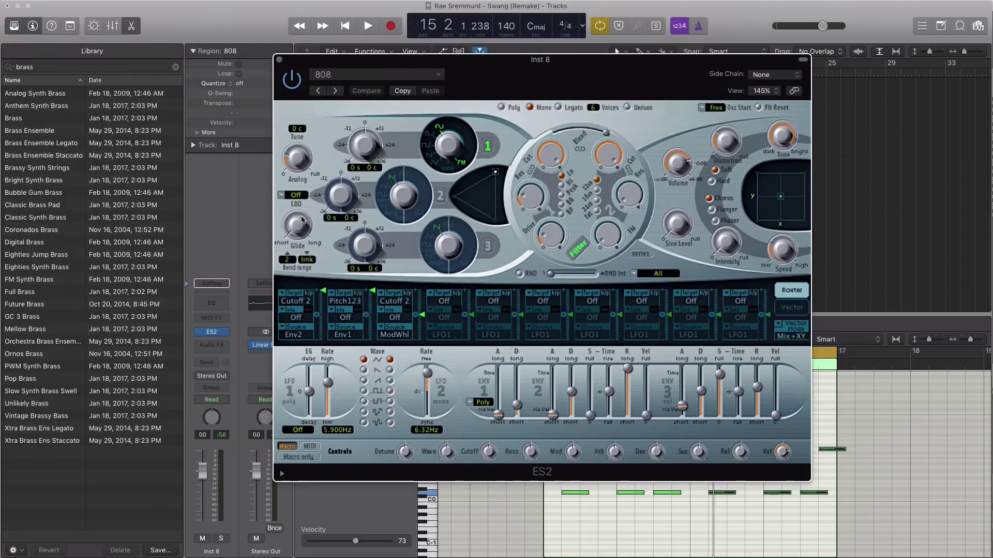
mouse_move(298, 230)
mouse_down()
mouse_move(294, 203)
mouse_move(297, 223)
mouse_up()
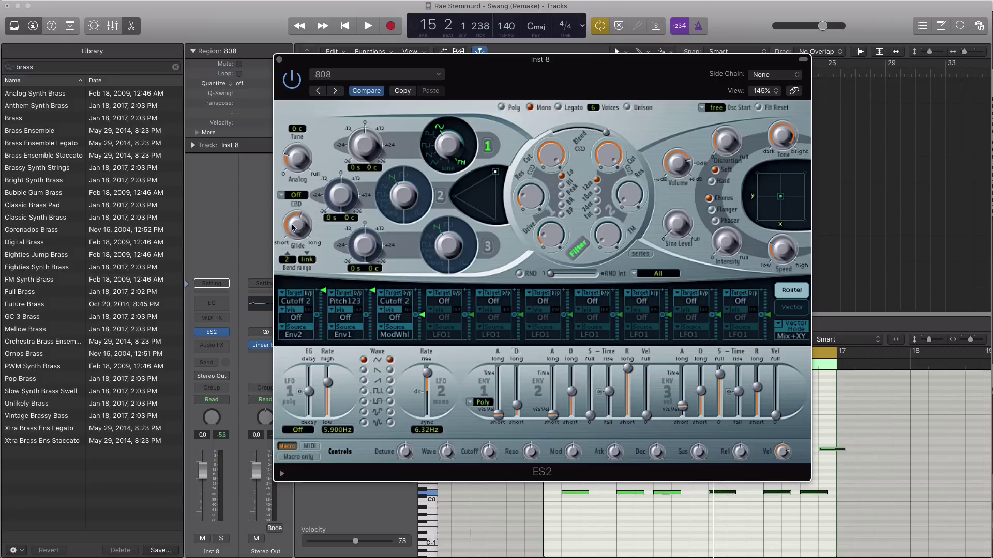
key(space)
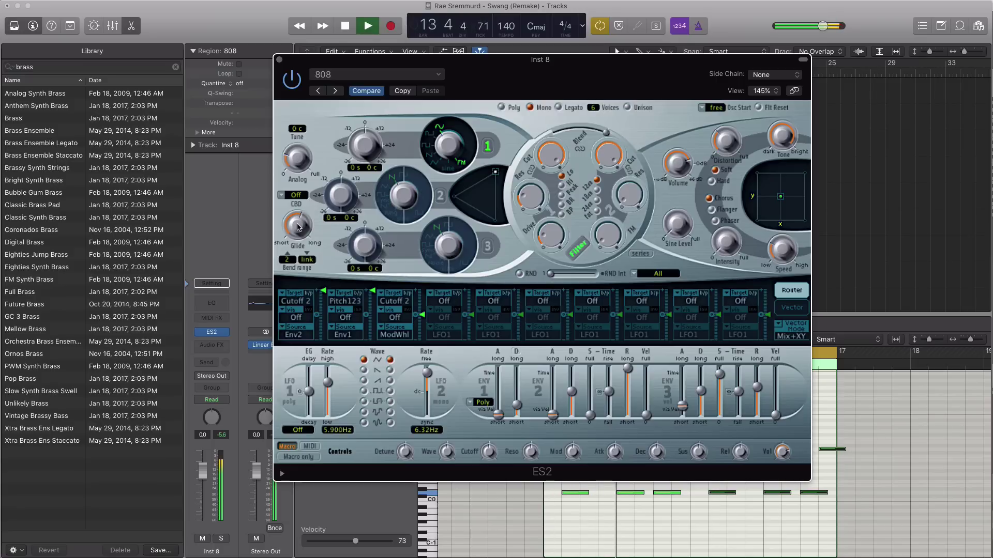
click(279, 60)
key(space)
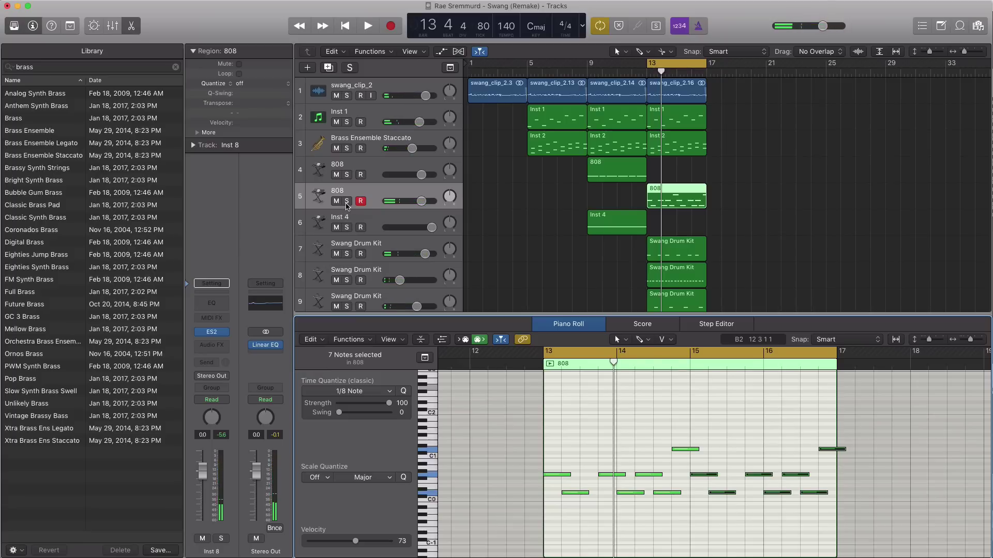
Solo the second 808 track, vary its ES2 Glide to hear the slides, and return to the full mix
click(346, 203)
key(space)
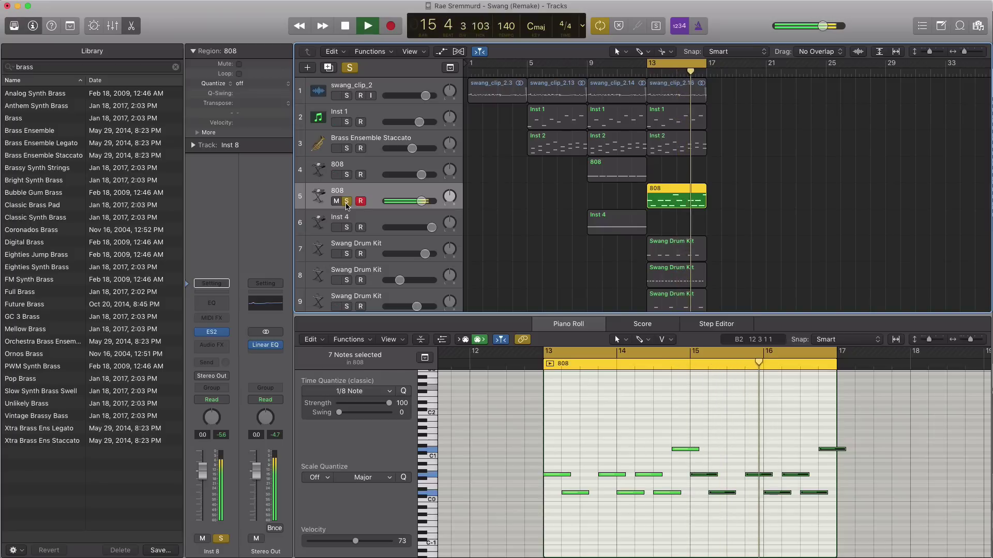
click(212, 332)
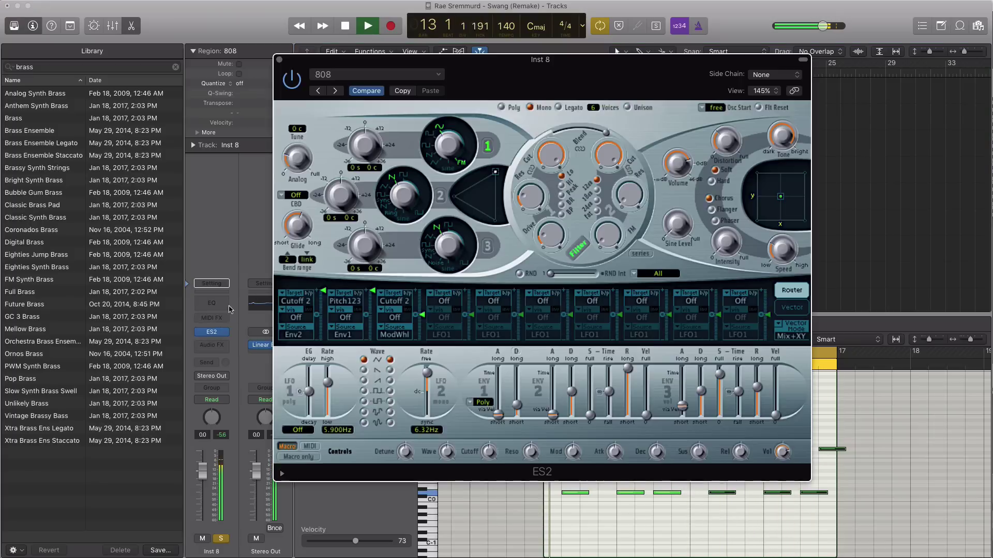
mouse_move(295, 222)
drag(294, 202, 299, 287)
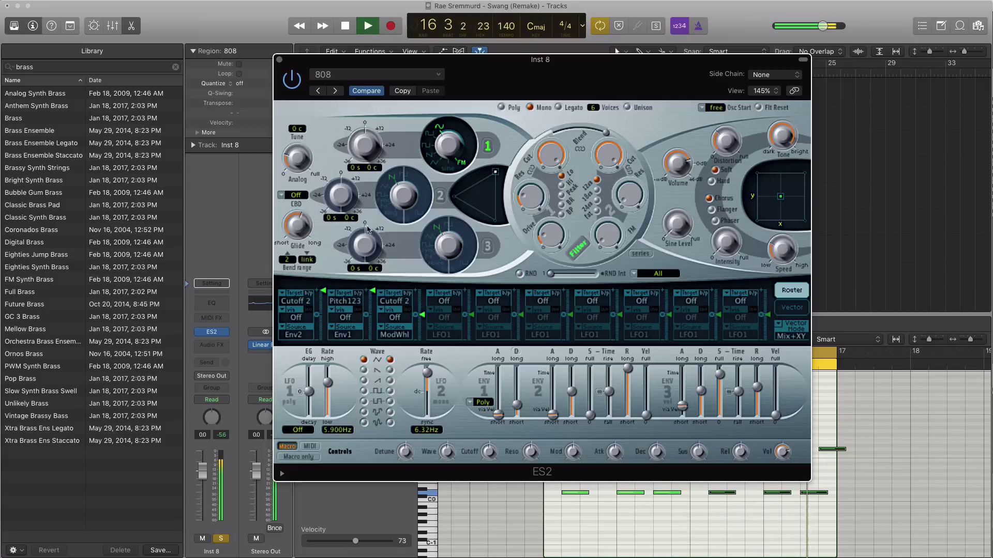
key(space)
key(super+w)
key(space)
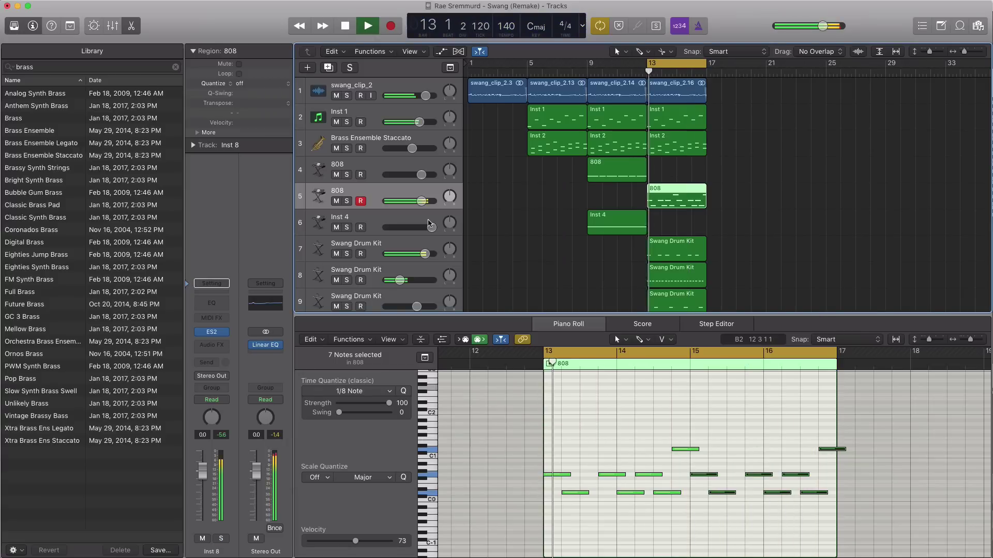
Lower the second 808 track to -2.0 dB during playback and close the Piano Roll
drag(424, 202, 419, 203)
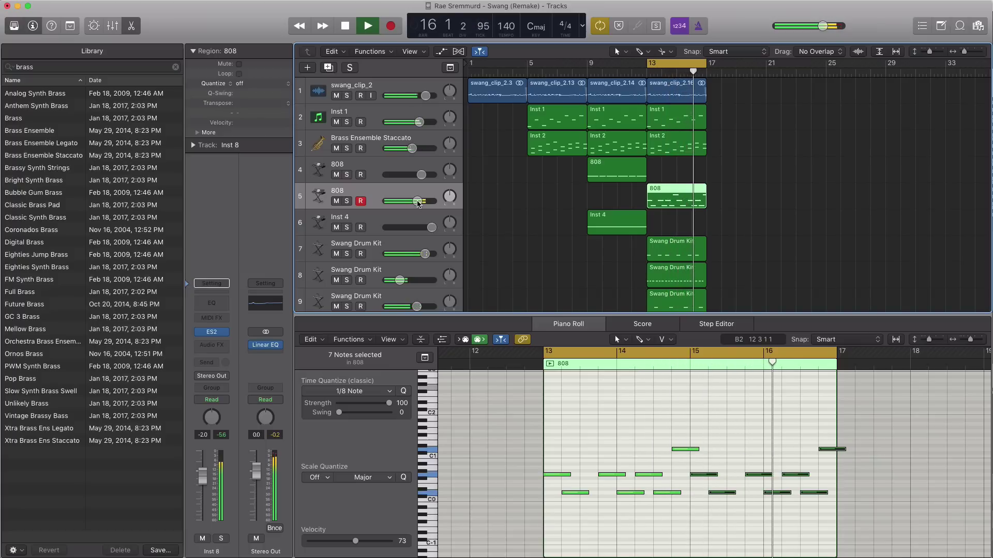
key(e)
key(space)
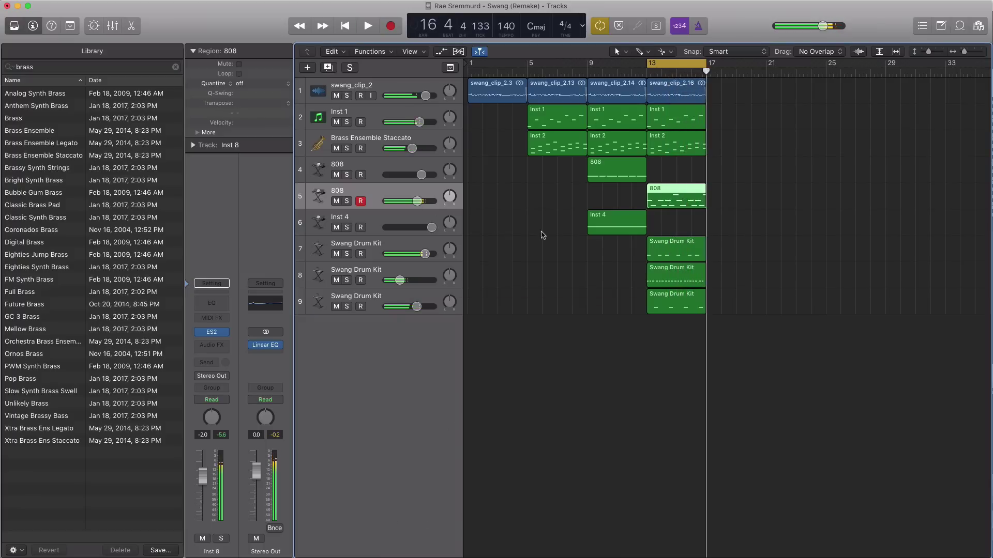
Copy the seven regions at bar 13 to bar 17 and play the arrangement from bar 1 with cycling off
drag(749, 316, 722, 91)
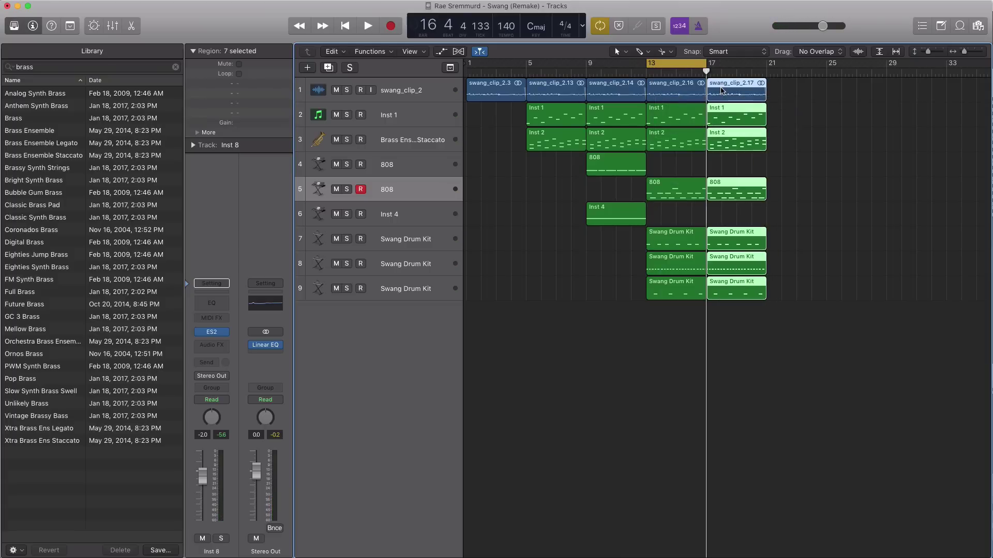
click(683, 65)
key(Return)
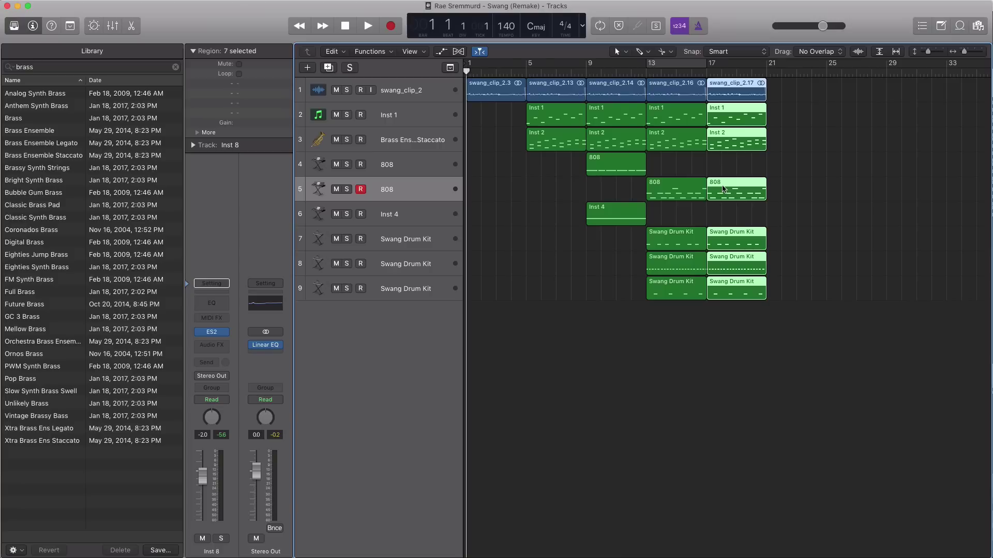
key(space)
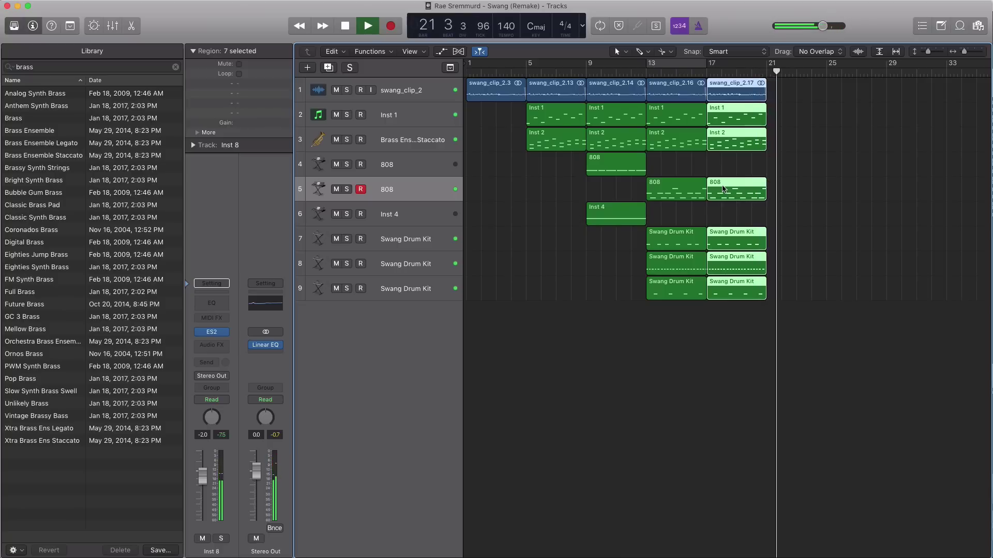
key(space)
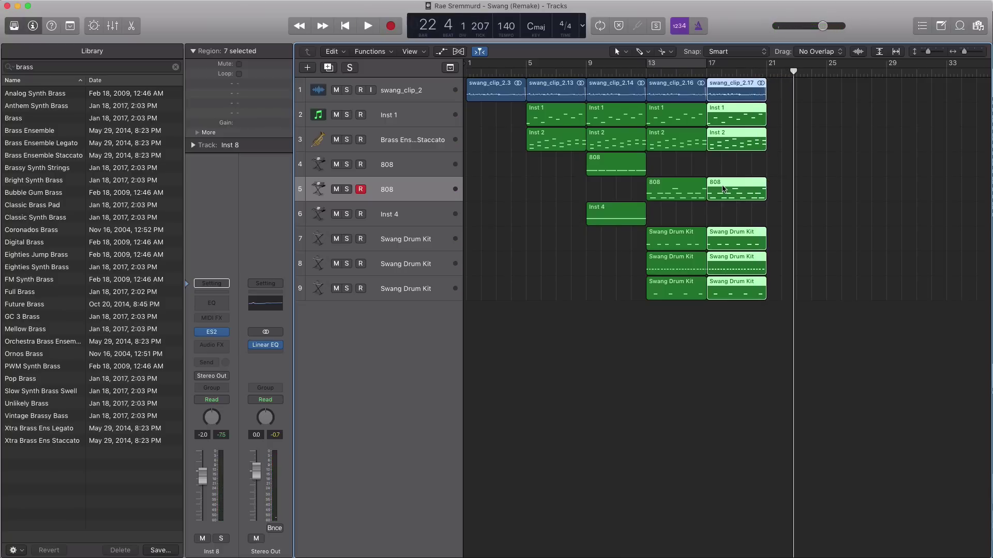
Hide the Library, deselect all regions and return the playhead to bar 1
click(12, 29)
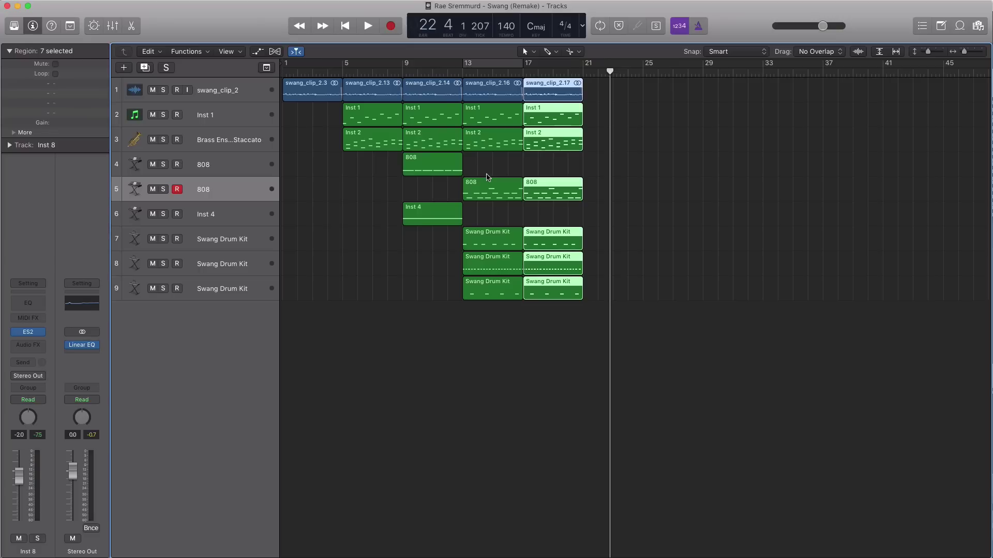
click(562, 349)
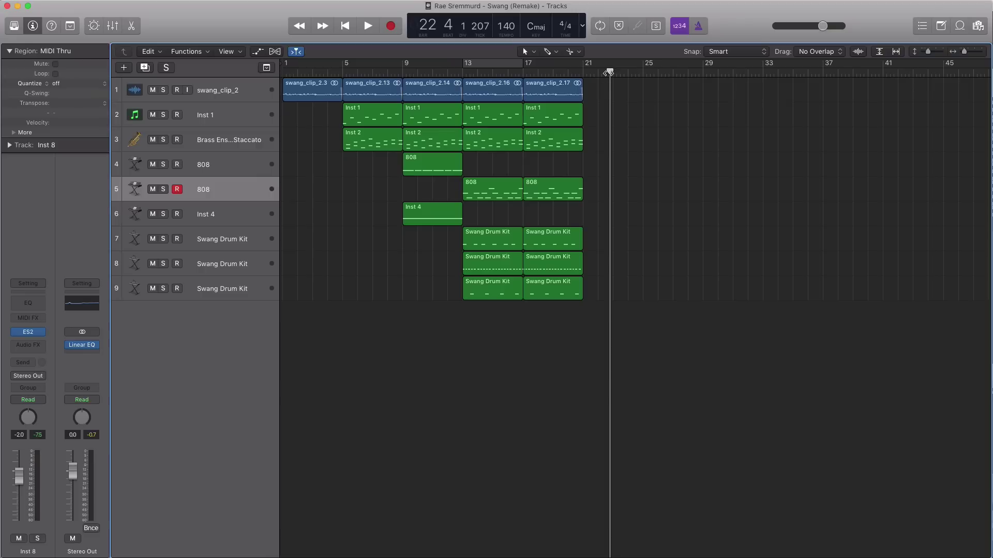
drag(609, 72, 278, 80)
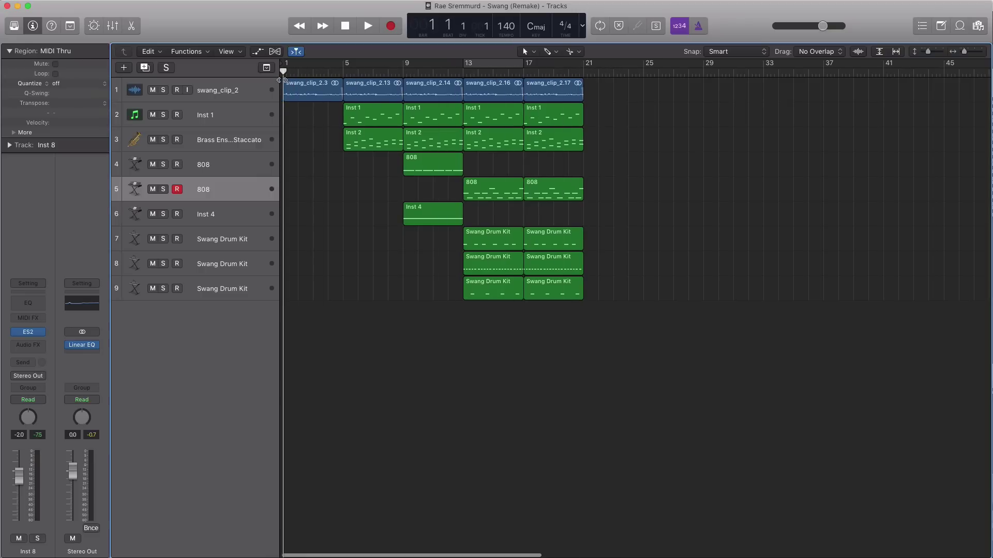